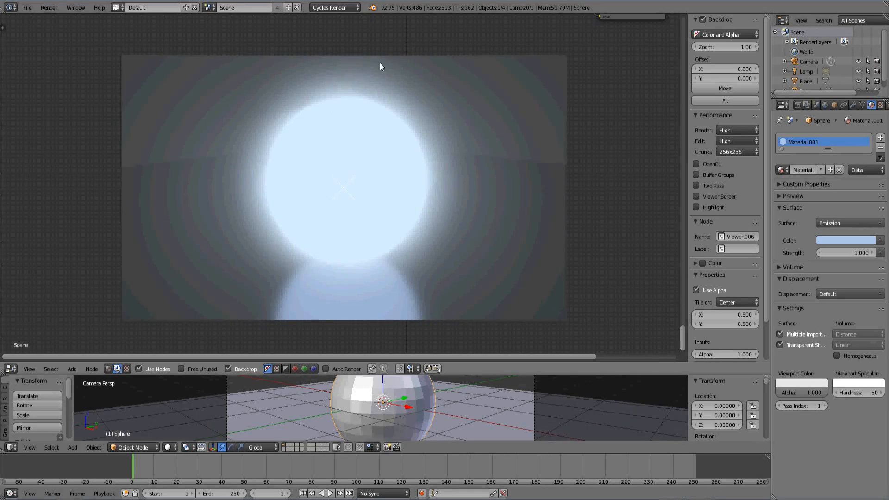
Dismiss the splash screen and replace the default cube with a UV sphere at the origin
drag(451, 1, 451, 8)
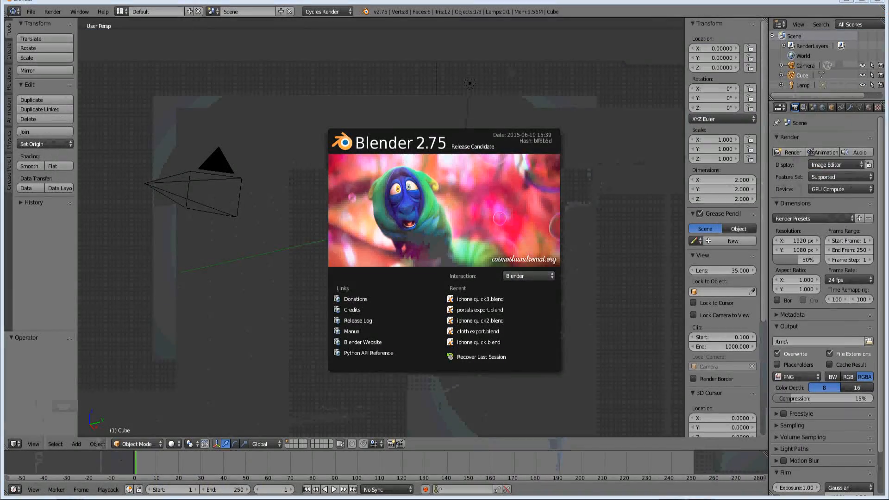
click(237, 282)
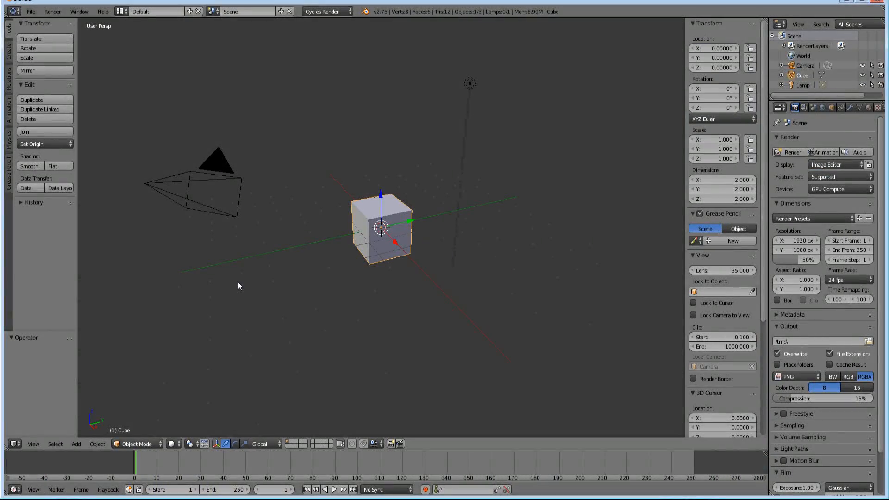
key(x)
click(351, 205)
key(shift+a)
mouse_move(343, 204)
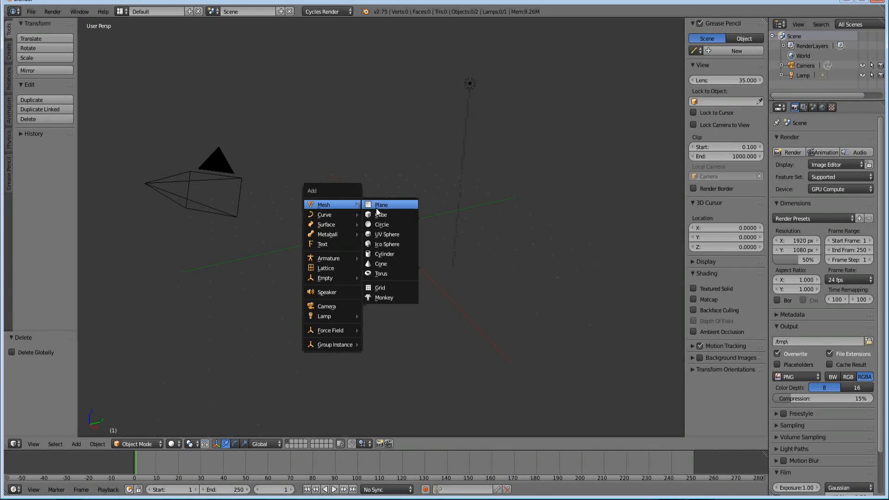
click(380, 235)
scroll(341, 260, up, 4)
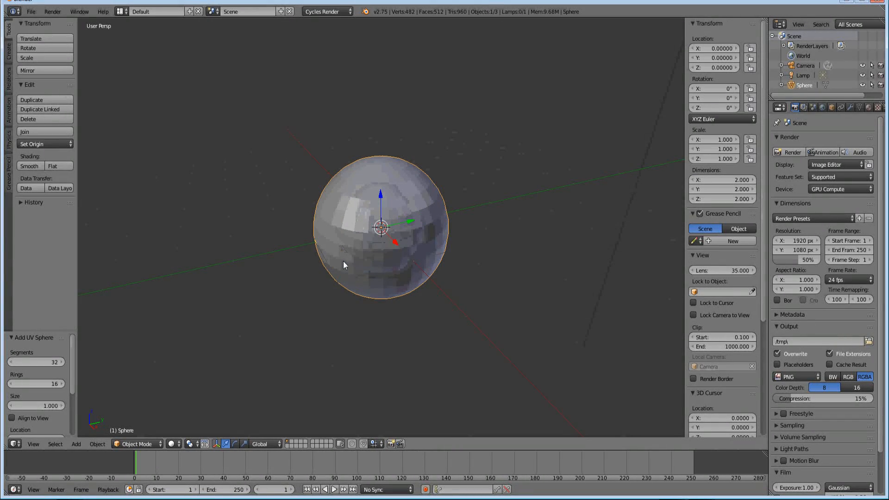
scroll(345, 262, down, 2)
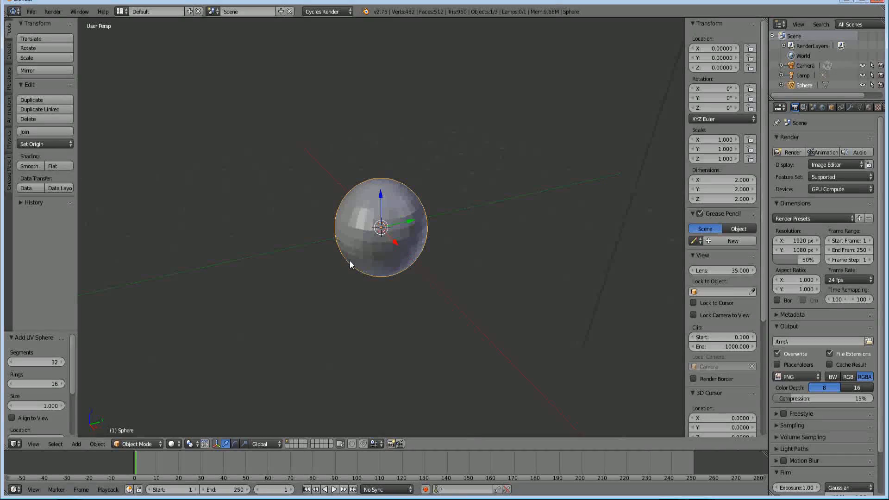
In front orthographic view, add a plane and lower it along Z by about 1 unit to the sphere's underside
key(KP_1)
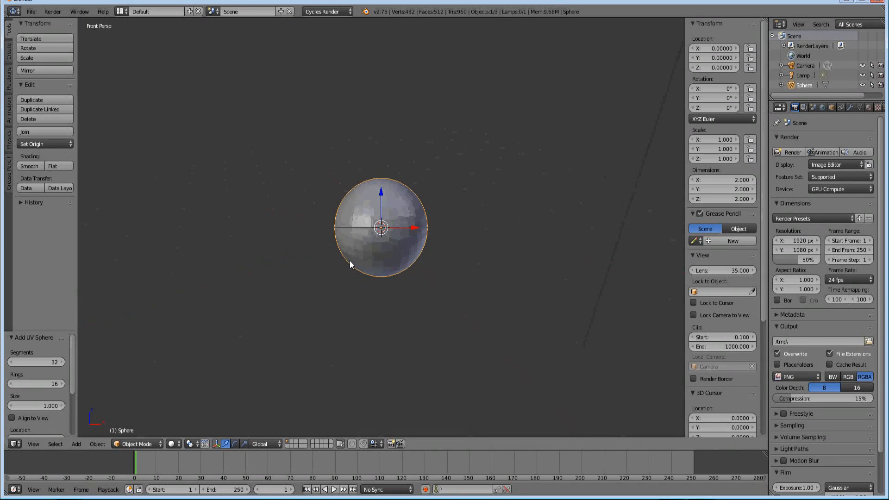
key(KP_5)
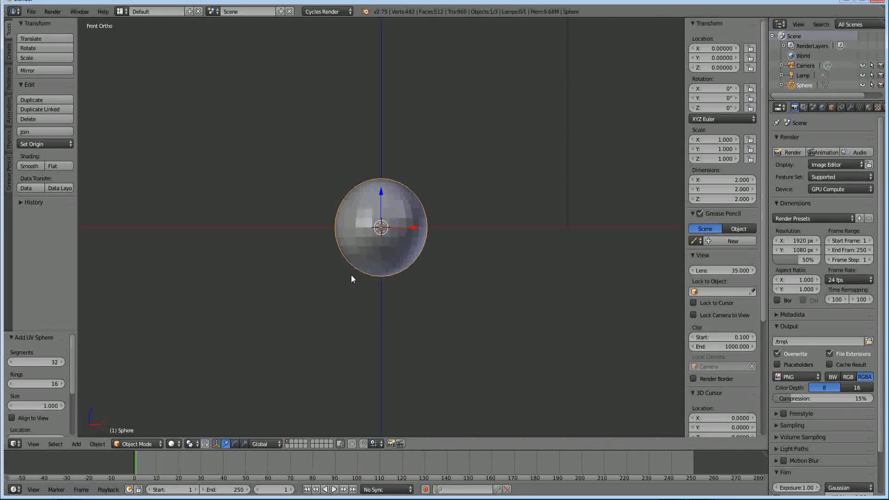
key(shift+a)
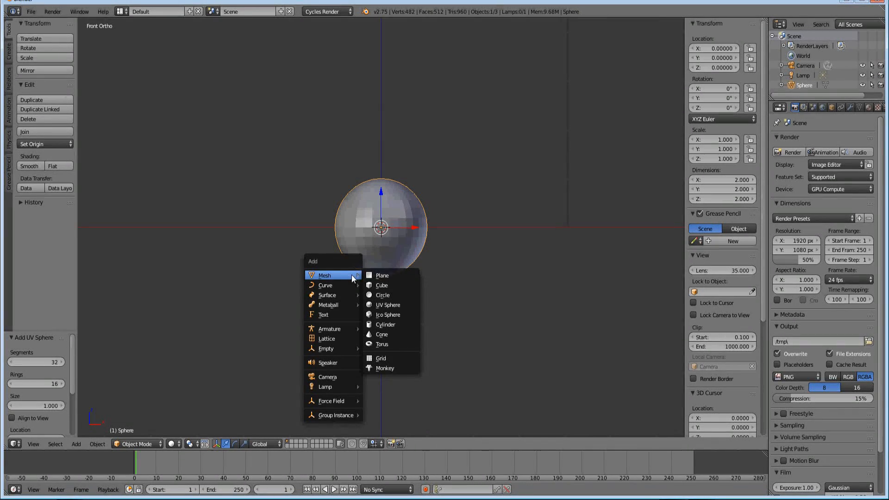
click(379, 276)
key(g)
key(z)
click(387, 287)
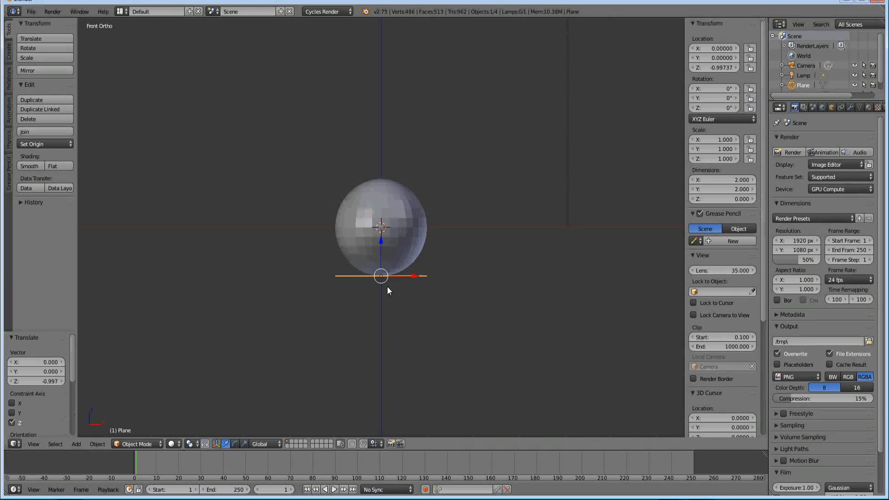
Scale the plane up uniformly to about 8.85 so it forms a wide floor under the sphere
key(s)
click(585, 349)
key(s)
click(517, 314)
Select the sphere and apply smooth shading to it
middle_drag(517, 314, 454, 314)
scroll(366, 258, up, 3)
middle_drag(365, 257, 388, 218)
scroll(390, 250, up, 3)
right_click(390, 250)
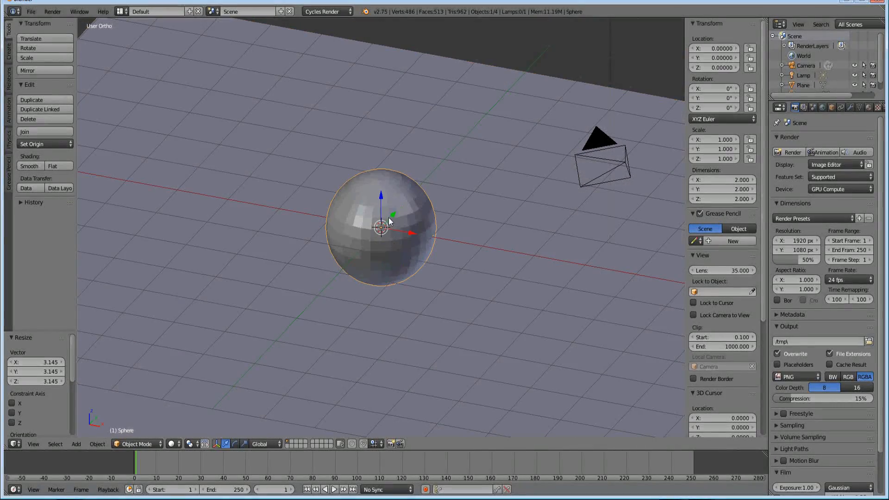
click(37, 168)
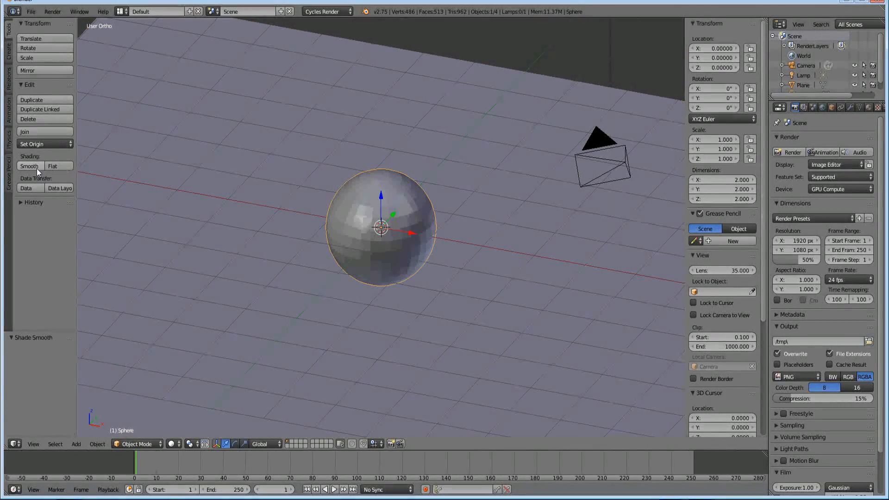
mouse_move(469, 292)
middle_down()
mouse_move(435, 274)
mouse_move(420, 278)
middle_up()
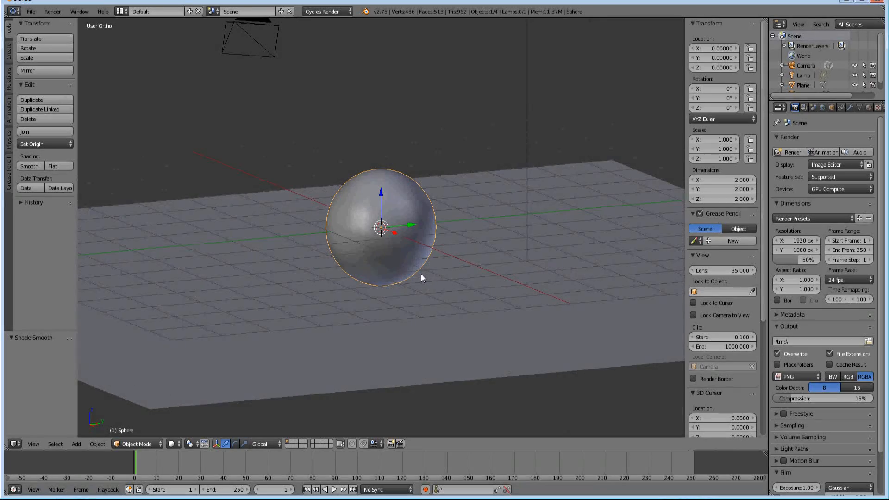
In camera view, move the camera closer along its local Z axis and shift it to about X 4.02, Y -3.79, Z 2.20
key(KP_0)
right_click(444, 137)
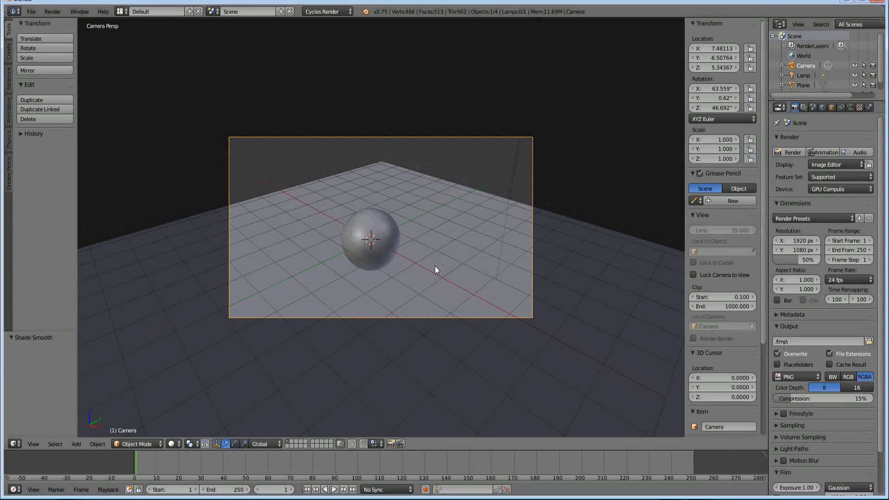
key(g)
key(z)
key(z)
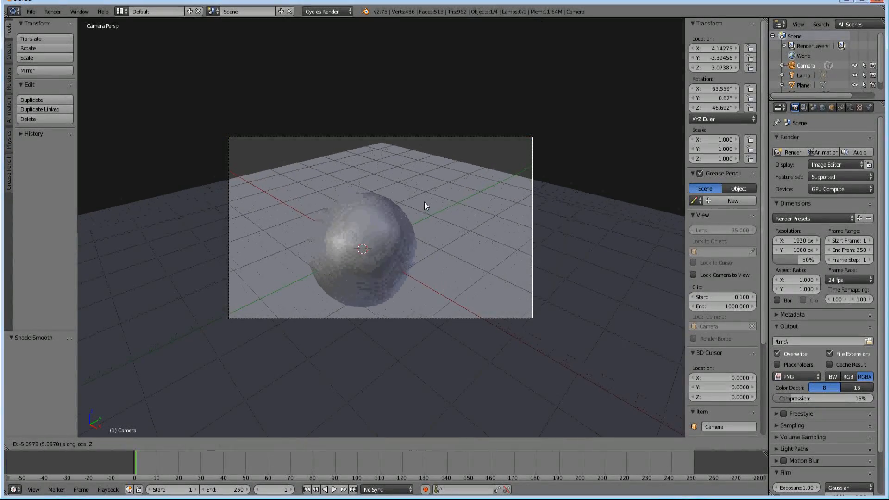
click(424, 201)
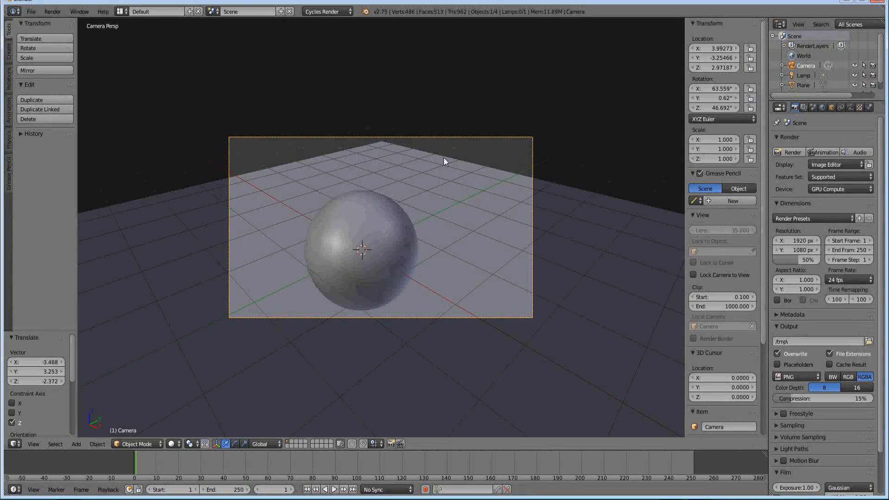
key(g)
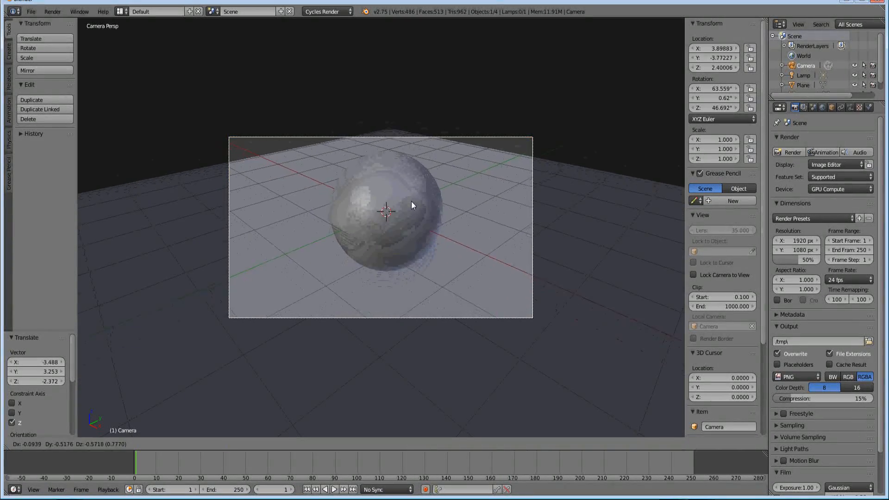
click(415, 213)
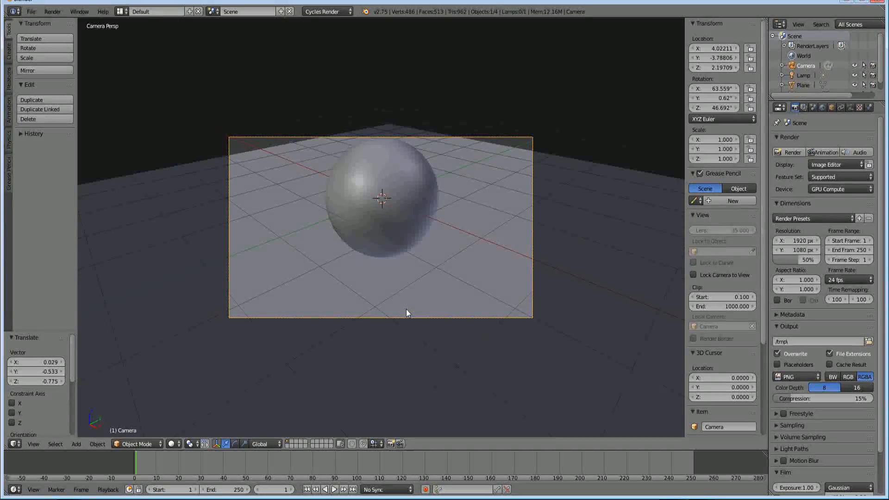
Tilt the camera upward by about 17.2° with trackball rotation and lower it by about 1.17 units
key(r)
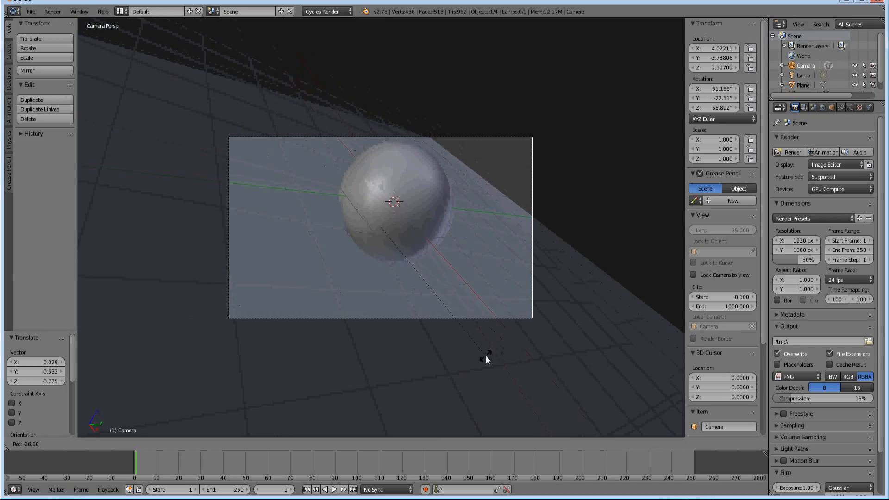
key(r)
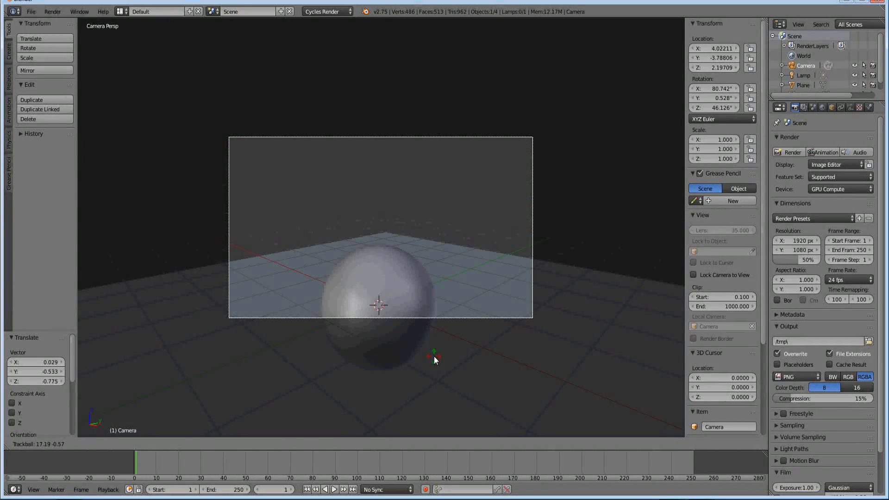
click(434, 357)
key(g)
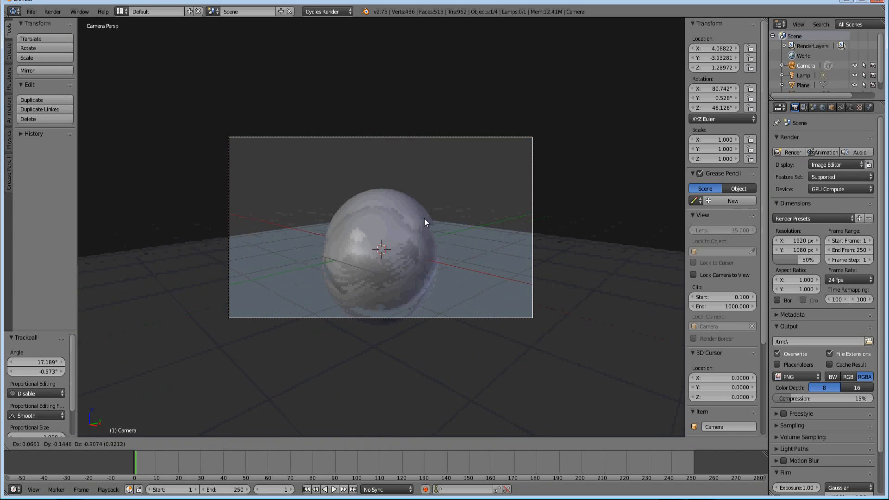
click(421, 234)
Pull the camera back along its local Z axis to about X 5.64, Y -5.54, Z 1.38
key(g)
key(z)
key(z)
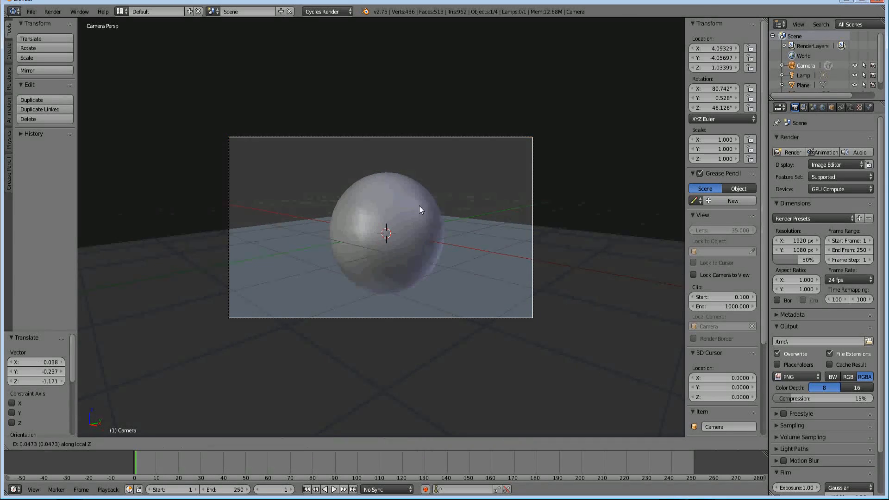
click(415, 245)
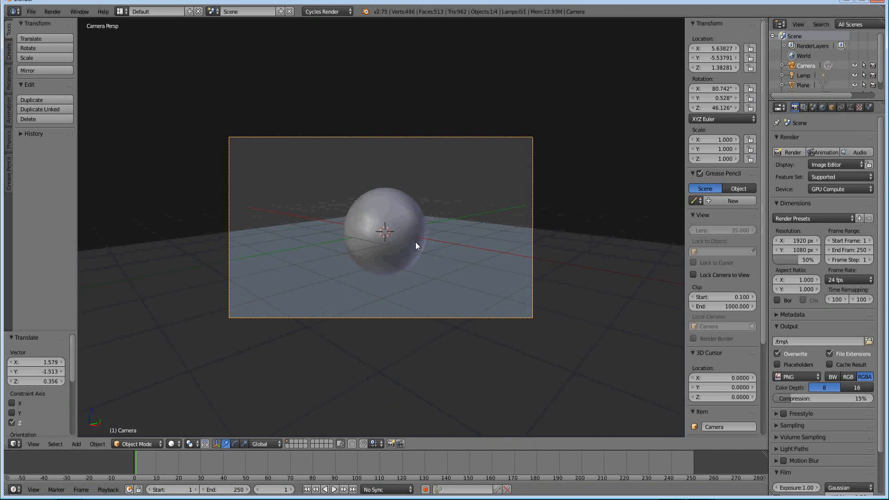
Fine-tune the camera framing to about X 5.62, Y -5.56, Z 1.27 with an X rotation of about 77.3°
key(g)
click(424, 198)
key(r)
key(r)
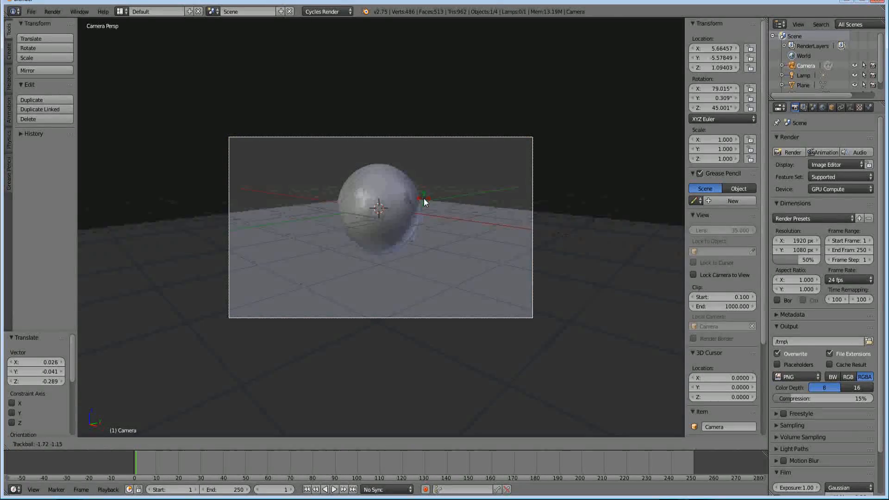
click(424, 198)
key(g)
click(424, 187)
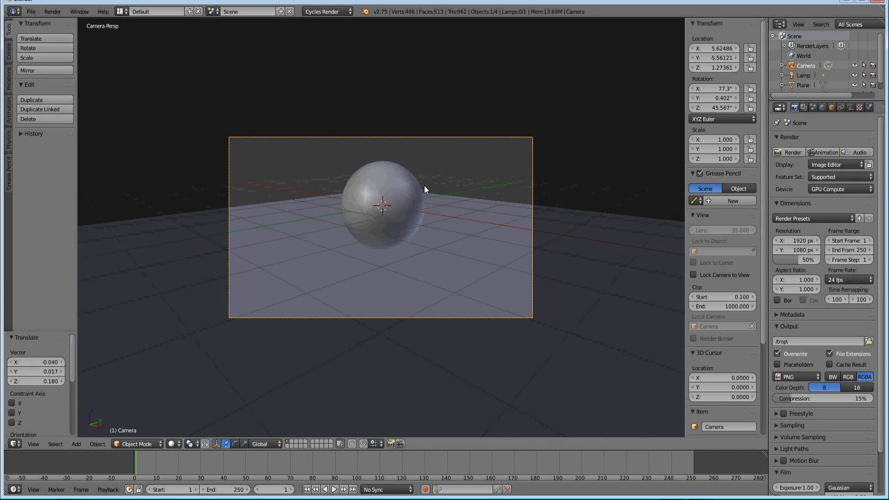
Give the floor plane a new material with a Glossy BSDF surface and a roughness of 0.034
middle_drag(345, 190, 343, 231)
right_click(232, 127)
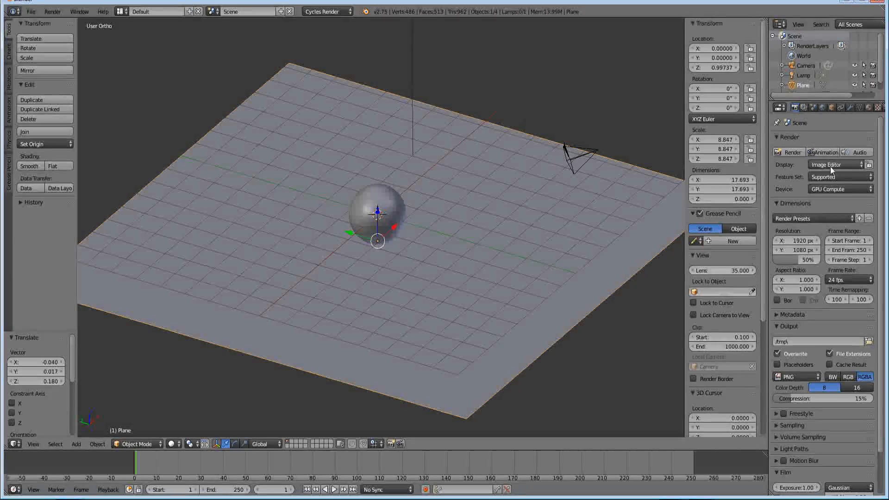
click(841, 107)
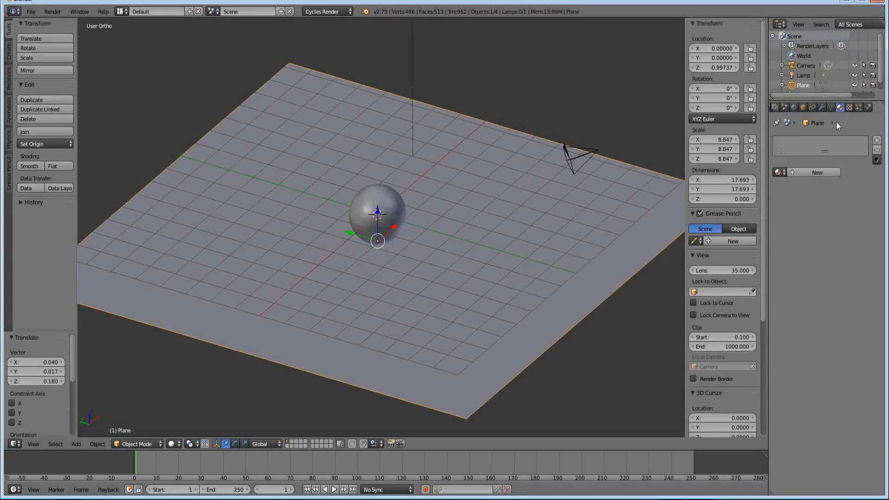
click(811, 173)
click(840, 227)
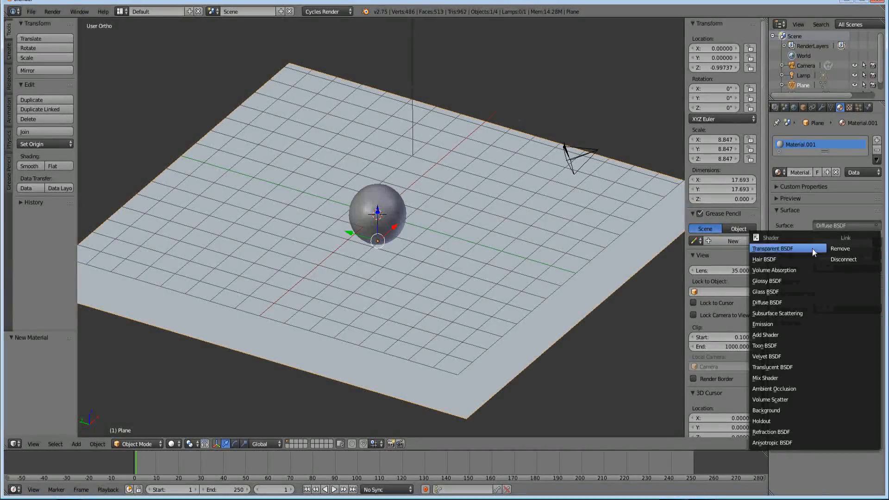
click(788, 289)
click(838, 223)
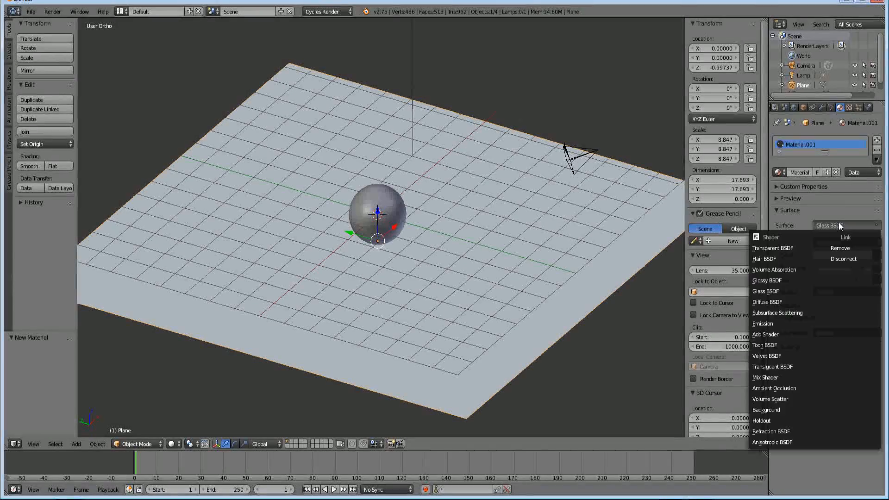
click(787, 281)
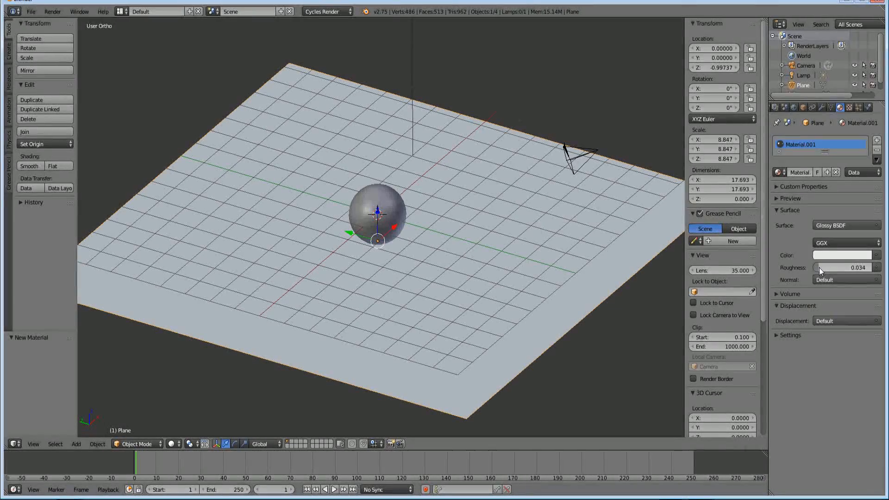
Show the camera view with Rendered viewport shading and set the plane's glossy color to pure white
middle_drag(590, 265, 460, 247)
key(KP_0)
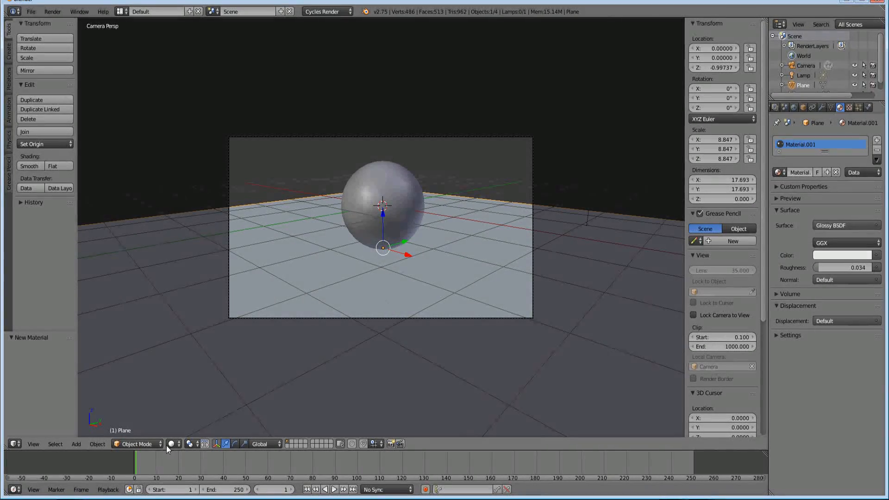
click(172, 444)
click(196, 380)
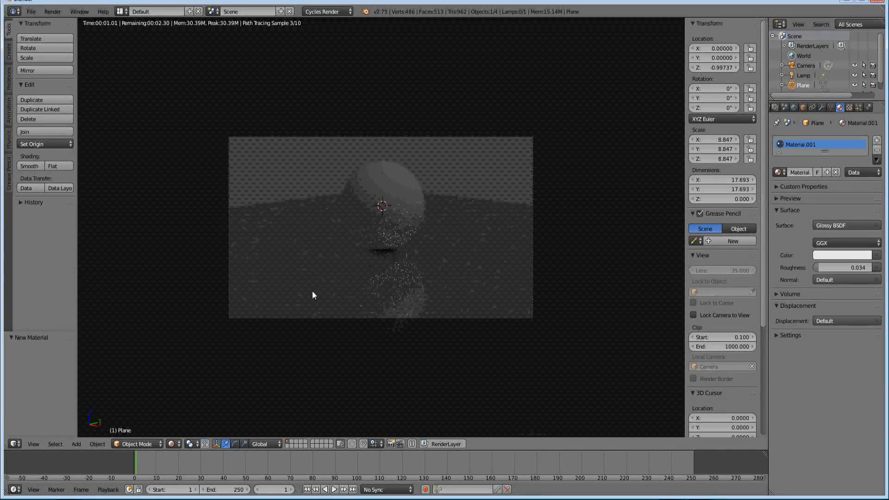
scroll(394, 269, up, 2)
scroll(393, 266, up, 1)
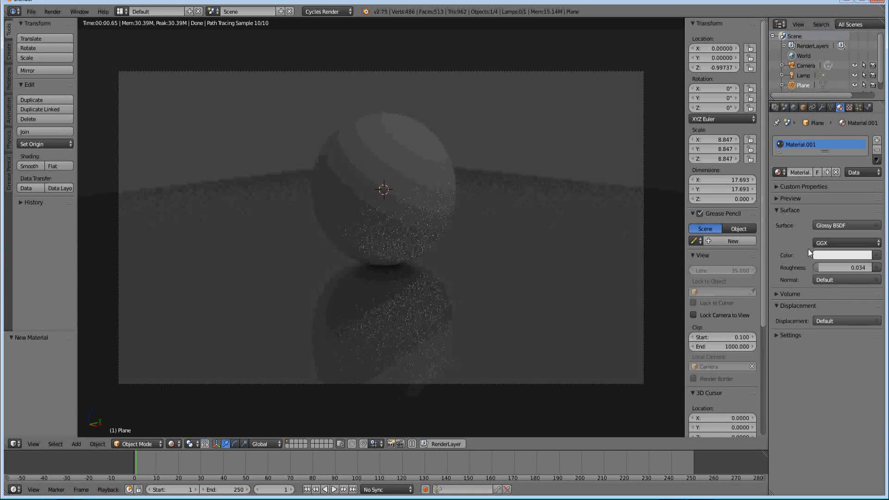
click(824, 255)
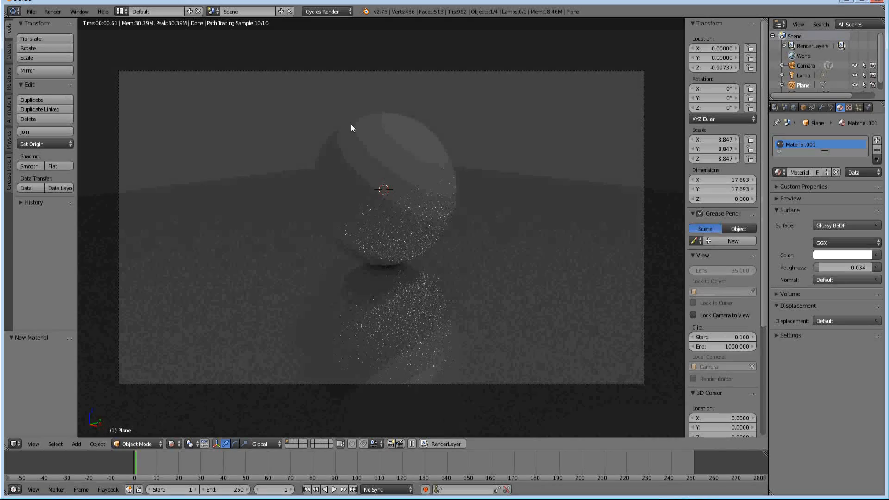
Give the sphere a new material with an Emission surface
right_click(371, 123)
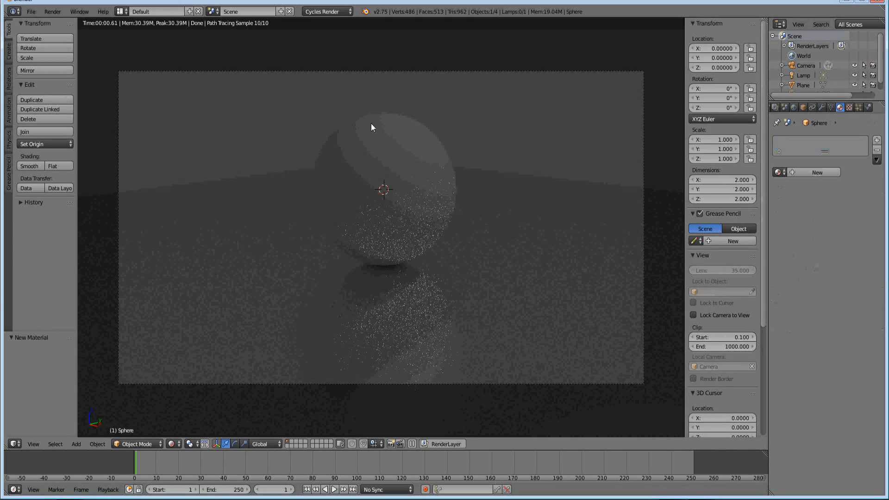
click(795, 172)
click(833, 224)
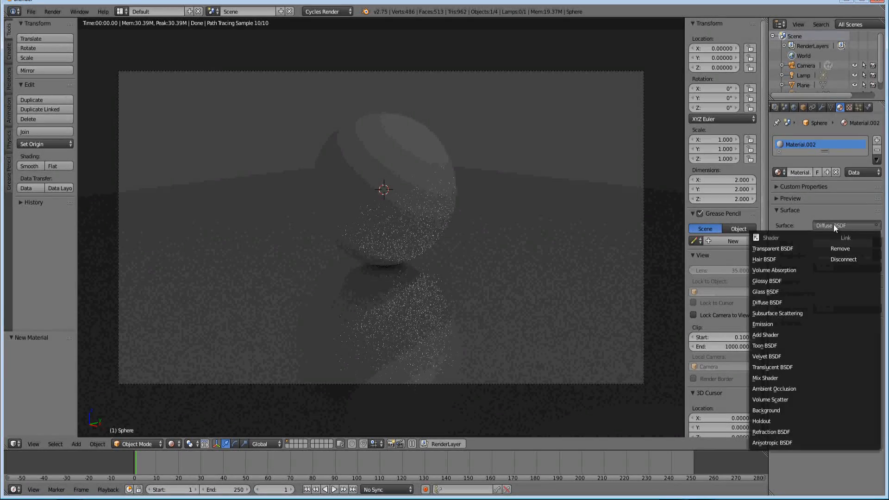
click(777, 322)
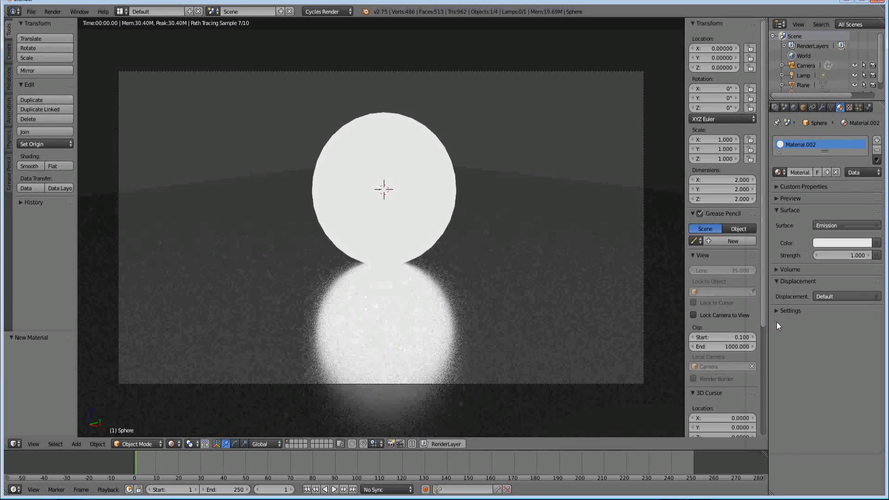
click(836, 224)
click(823, 227)
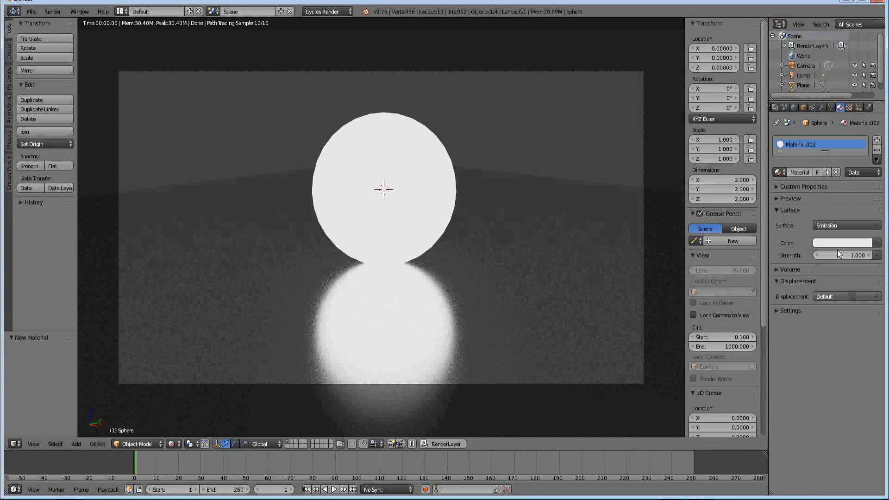
Set the sphere's emission color to light blue (R 0.480, G 0.619, B 0.800) and its material pass index to 1
click(827, 241)
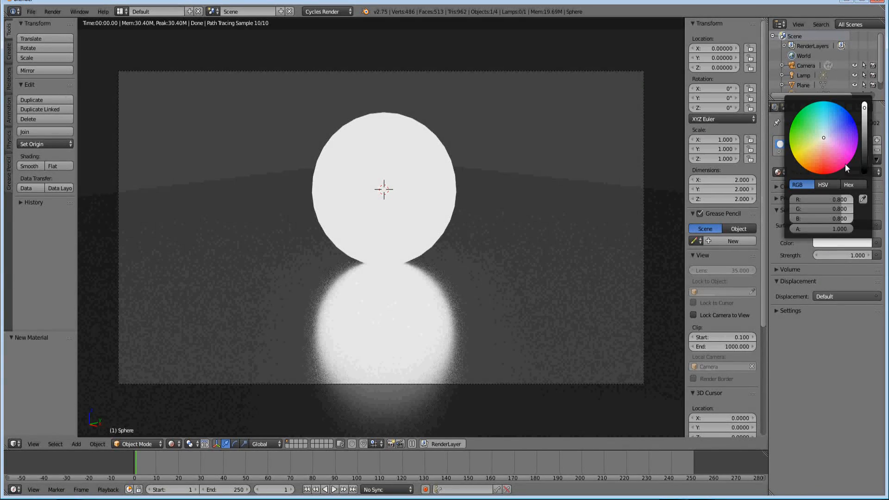
click(827, 131)
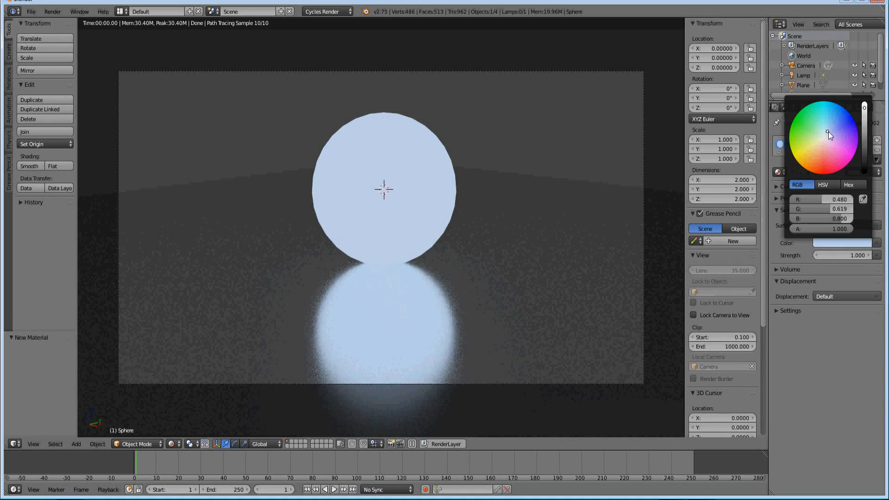
click(784, 312)
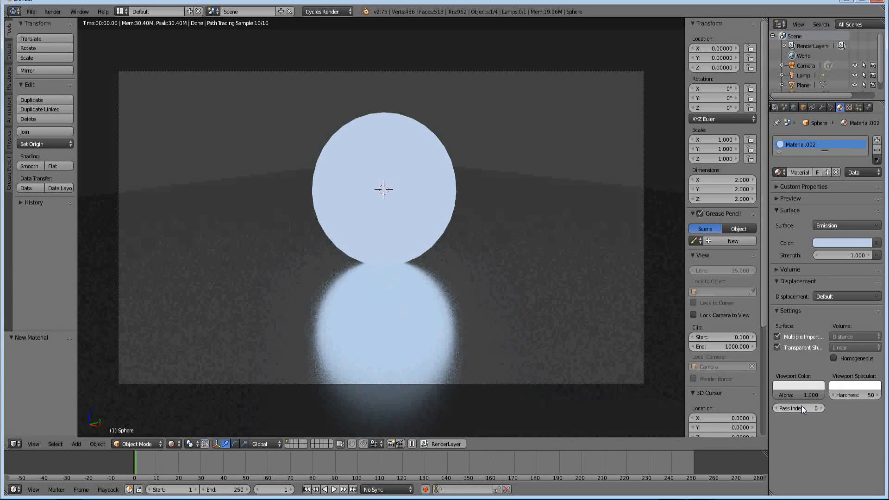
click(821, 407)
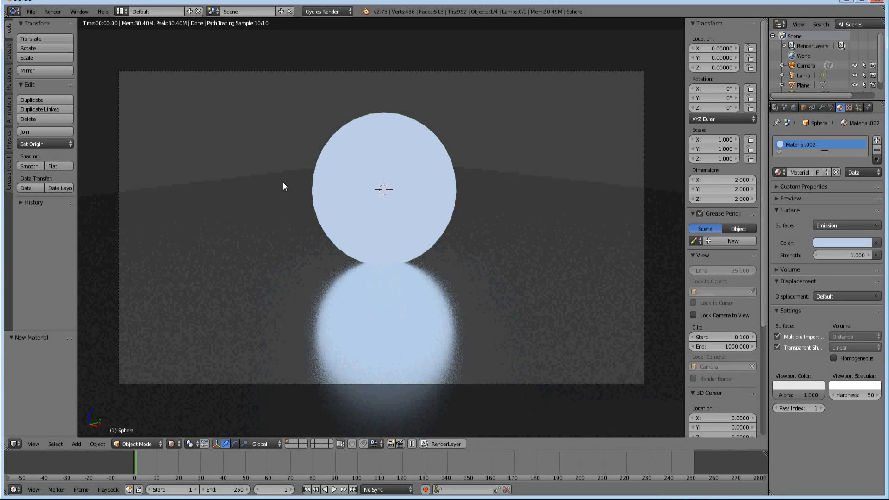
Enable the Material Index pass for the scene's render layer
click(122, 10)
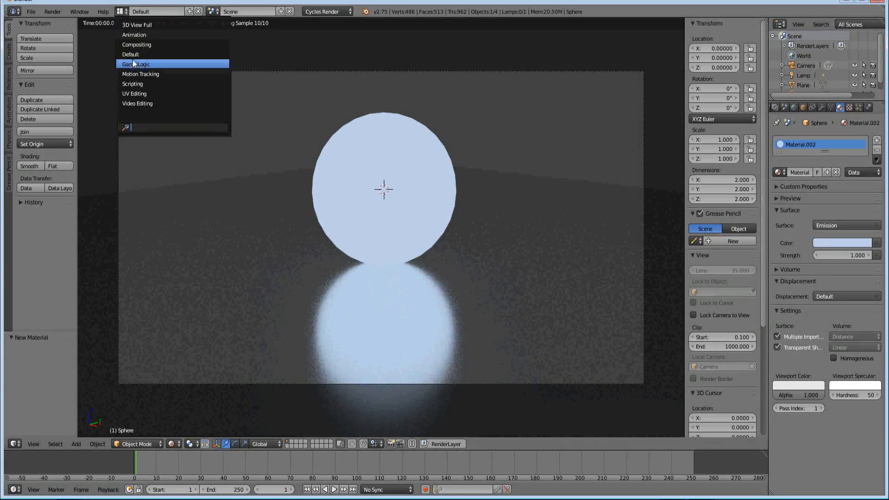
click(791, 117)
middle_drag(796, 109, 827, 114)
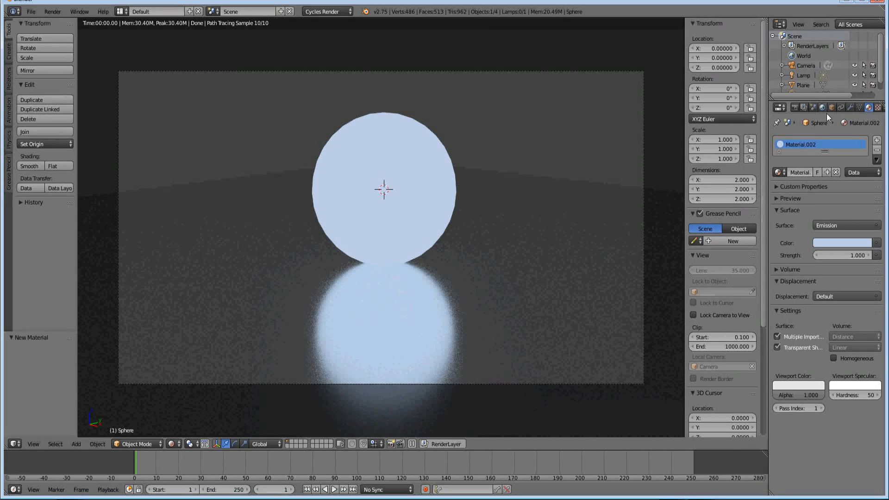
click(804, 108)
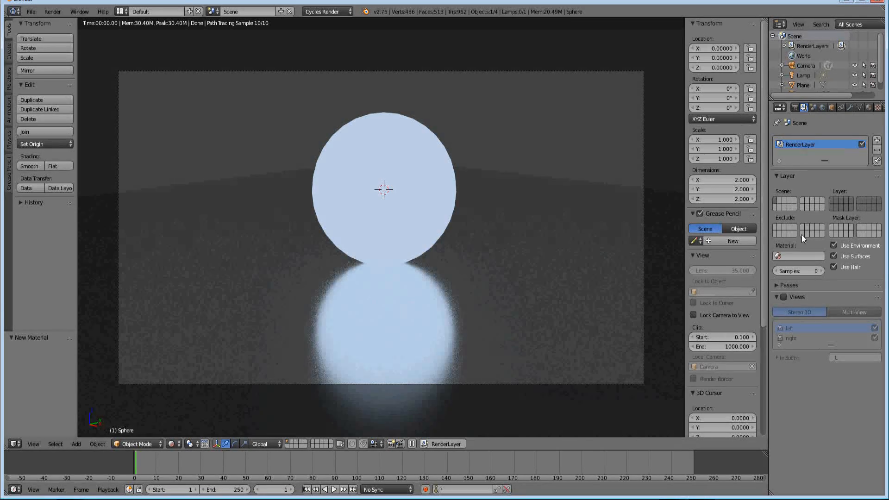
click(787, 283)
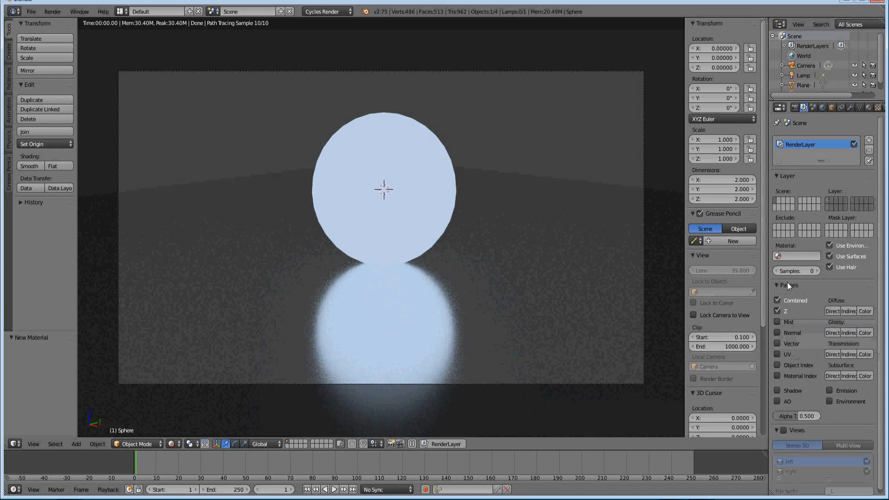
click(778, 376)
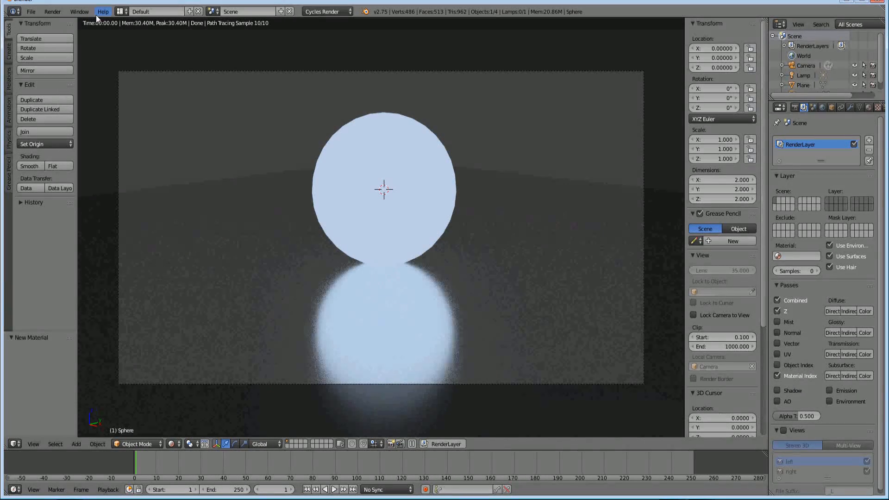
Switch to the Compositing screen layout and render the current frame
click(120, 13)
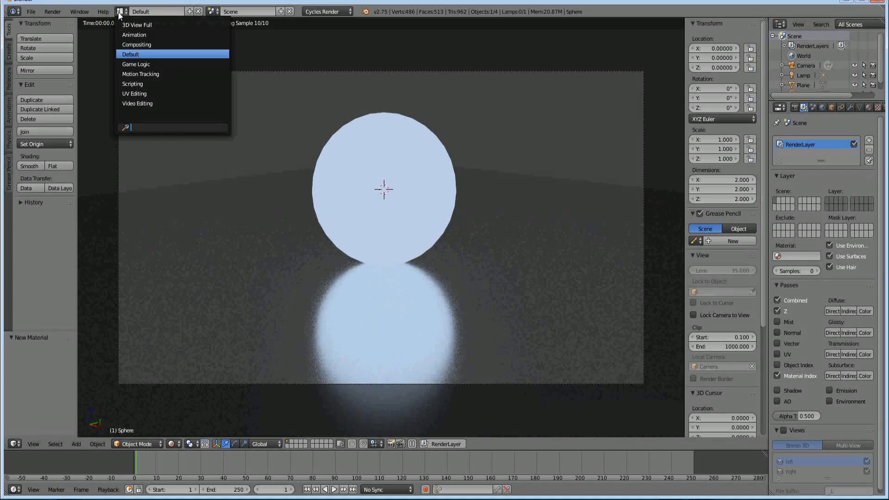
click(135, 44)
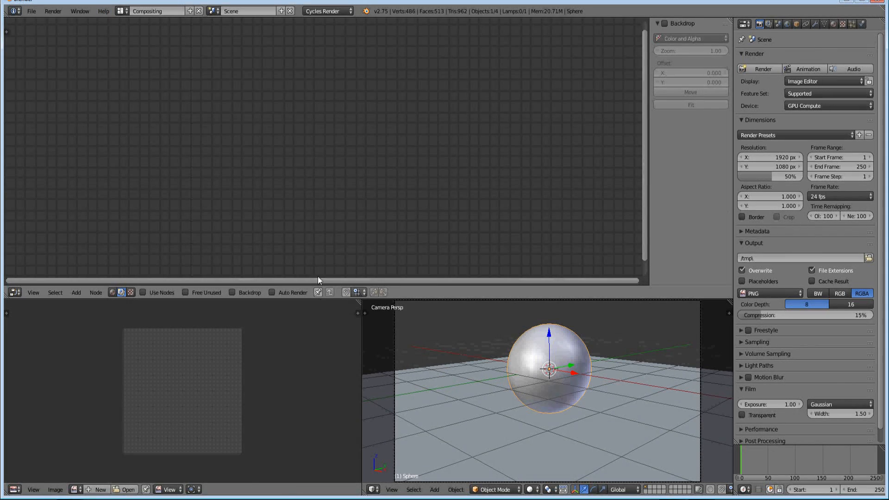
key(F12)
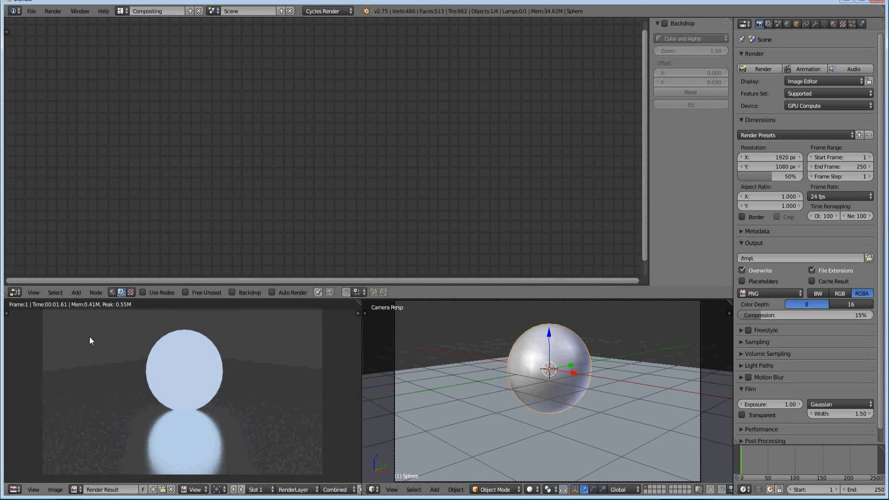
Enable compositing nodes with the backdrop, and spread the Render Layers and Composite nodes apart
click(143, 292)
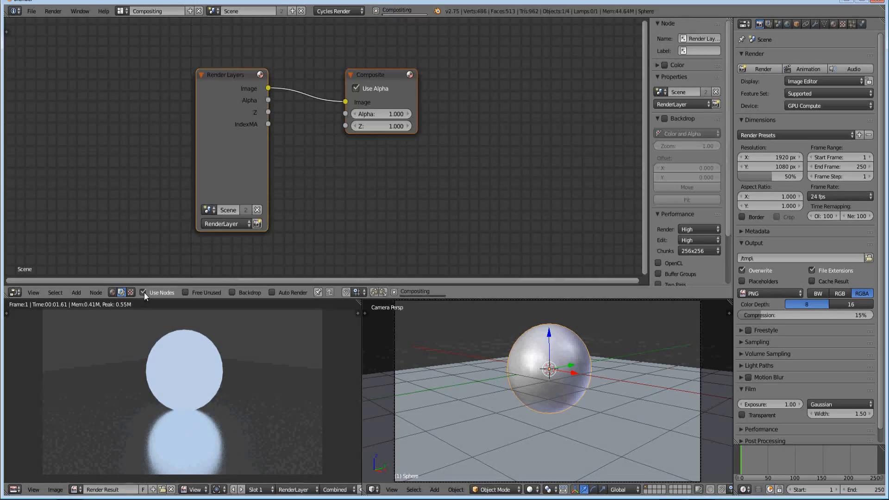
click(244, 293)
drag(250, 78, 132, 64)
drag(390, 70, 515, 60)
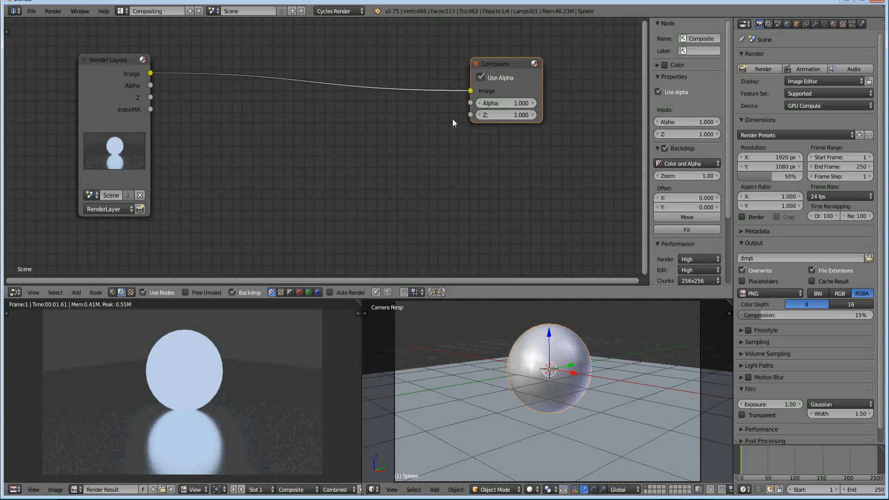
Add a Viewer node and place it directly below the Composite node
key(shift+a)
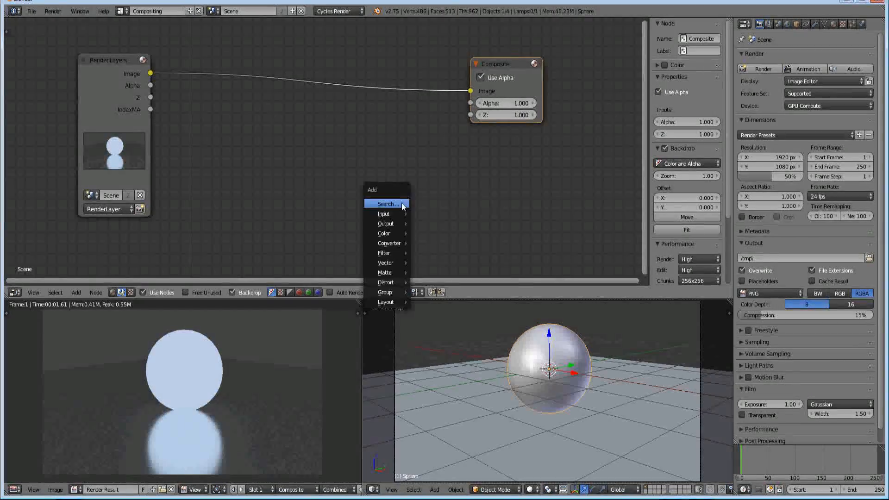
click(402, 207)
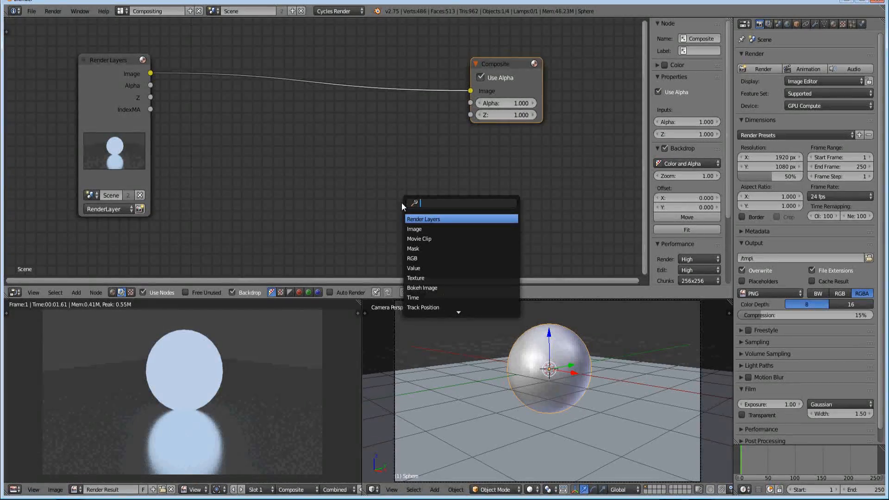
text(viewer)
click(413, 219)
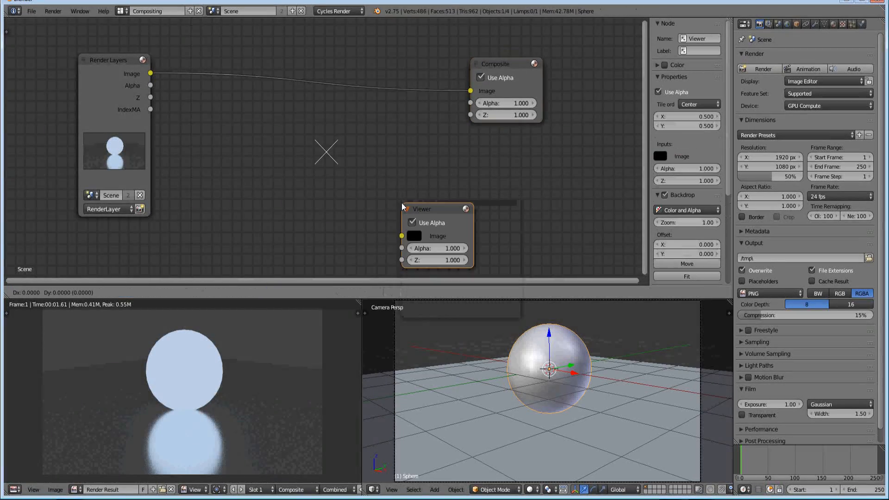
click(474, 143)
Insert a reroute point on the Render Layers to Composite link and connect it to the Viewer's Image input
key(shift+a)
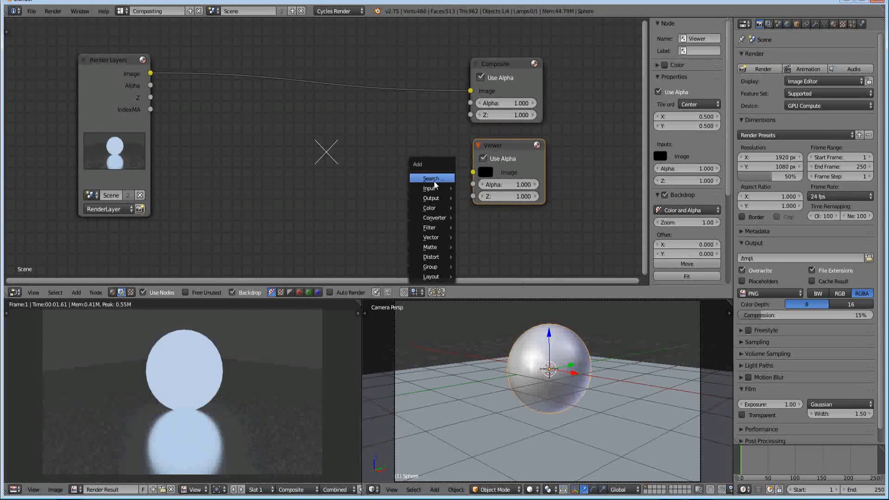
mouse_move(436, 198)
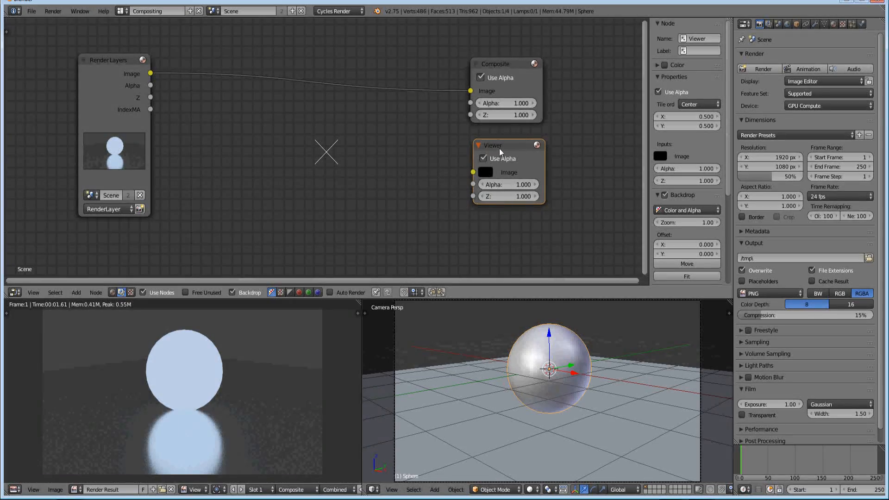
ctrl+right_drag(422, 67, 428, 113)
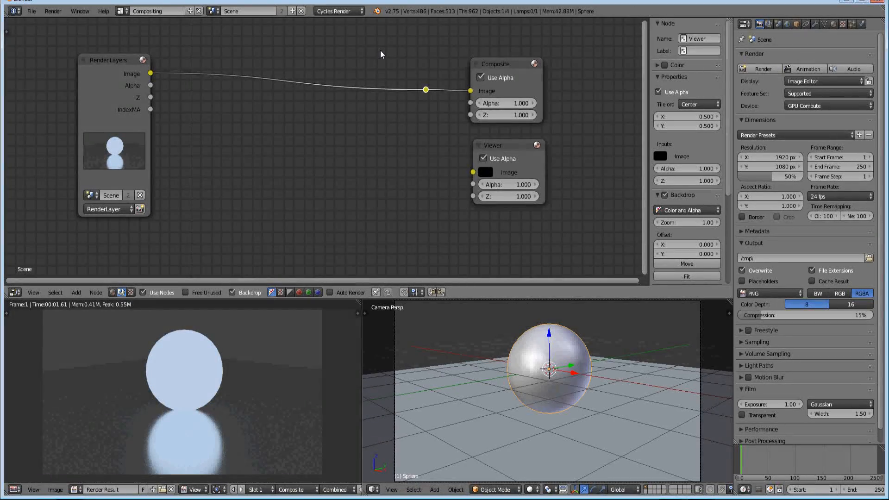
key(a)
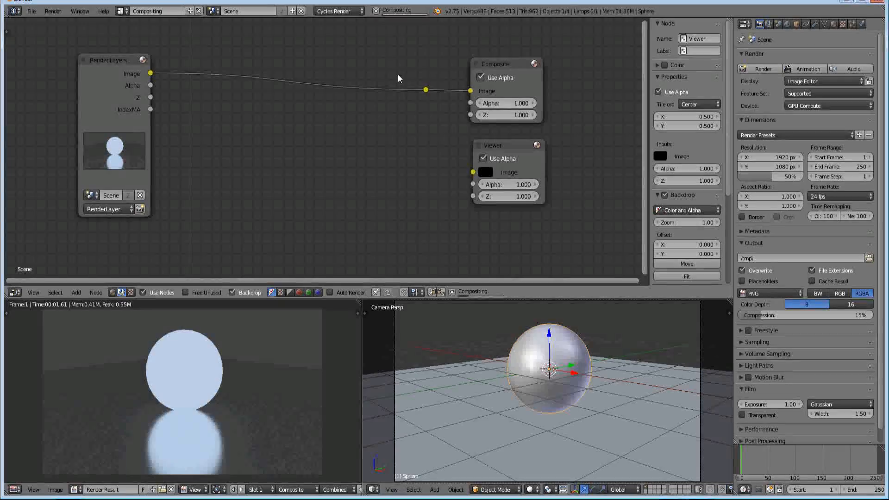
click(426, 90)
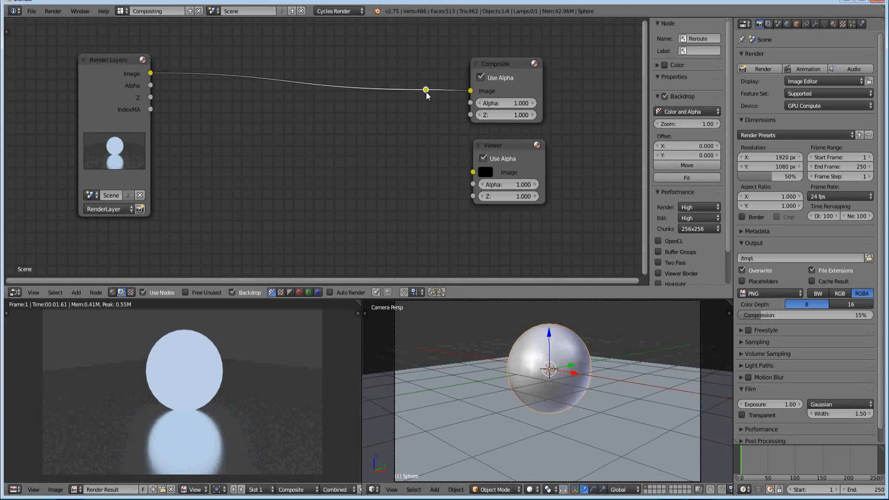
drag(426, 90, 472, 172)
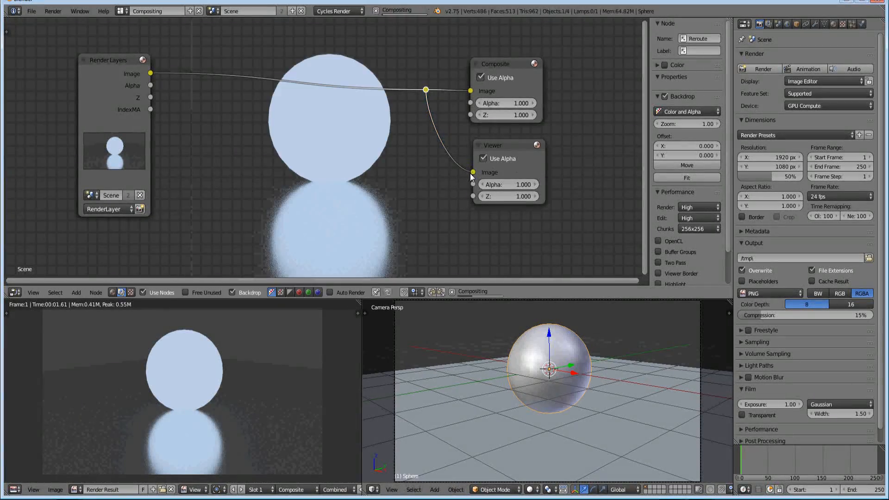
Place the reroute point between the Composite and Viewer nodes, and move these output nodes farther from the Render Layers node
key(g)
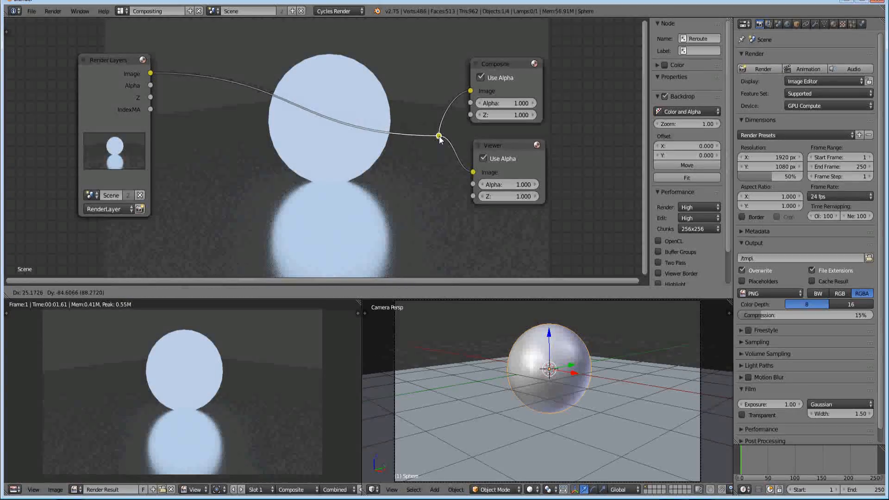
click(447, 131)
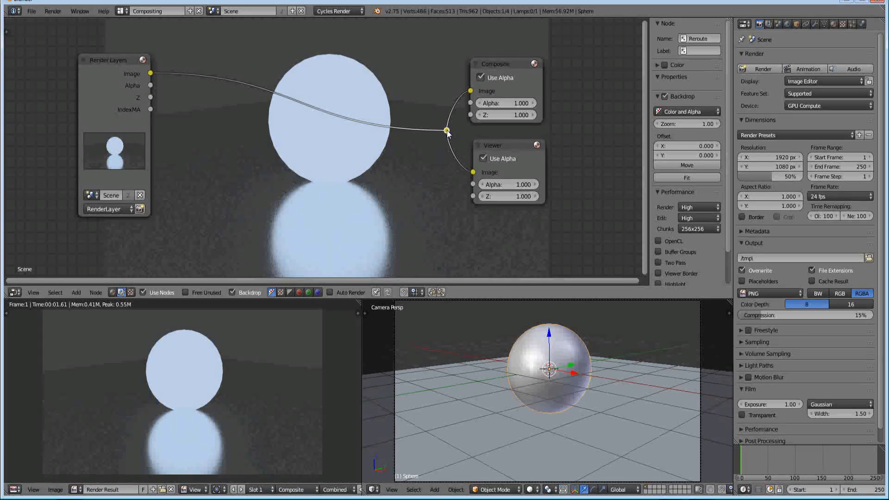
key(b)
drag(454, 42, 553, 232)
key(g)
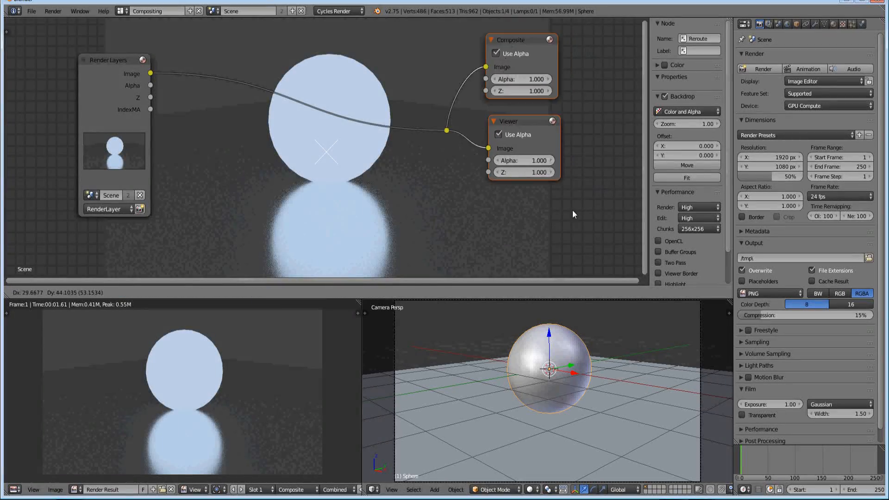
click(602, 159)
Move the Render Layers node farther away from the output nodes to make room for more nodes
key(Home)
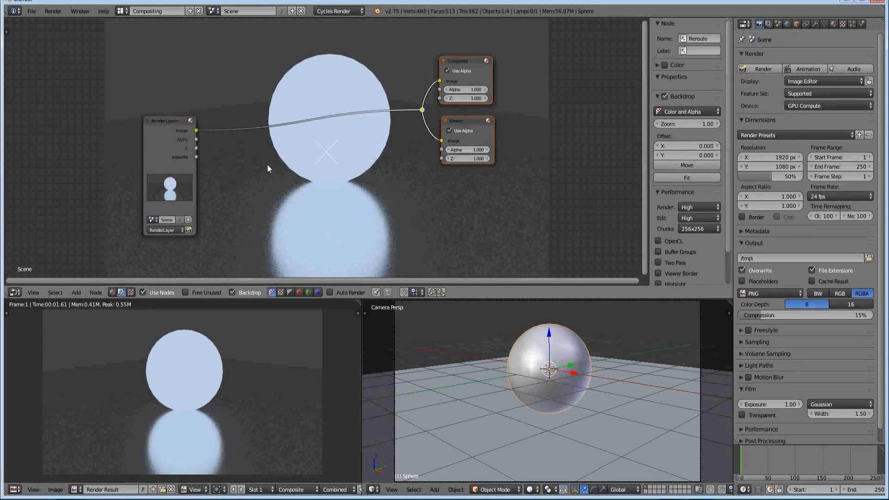
drag(166, 128, 113, 164)
middle_drag(244, 172, 273, 106)
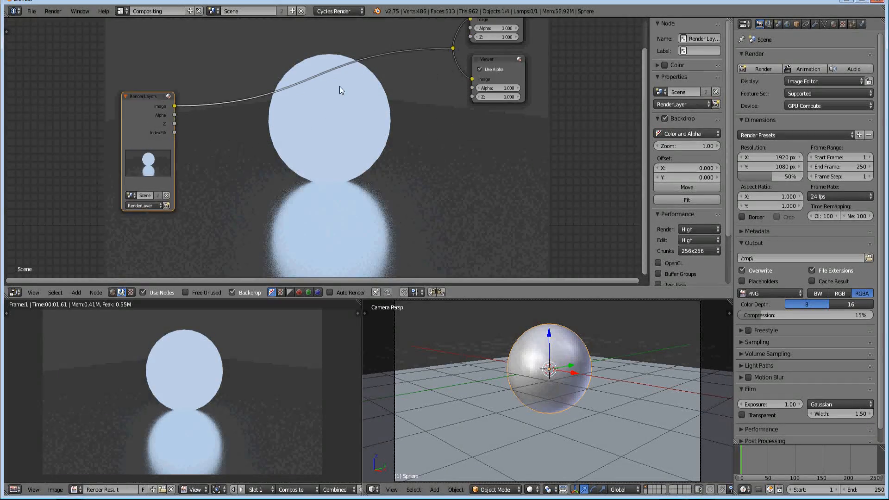
middle_drag(300, 170, 289, 169)
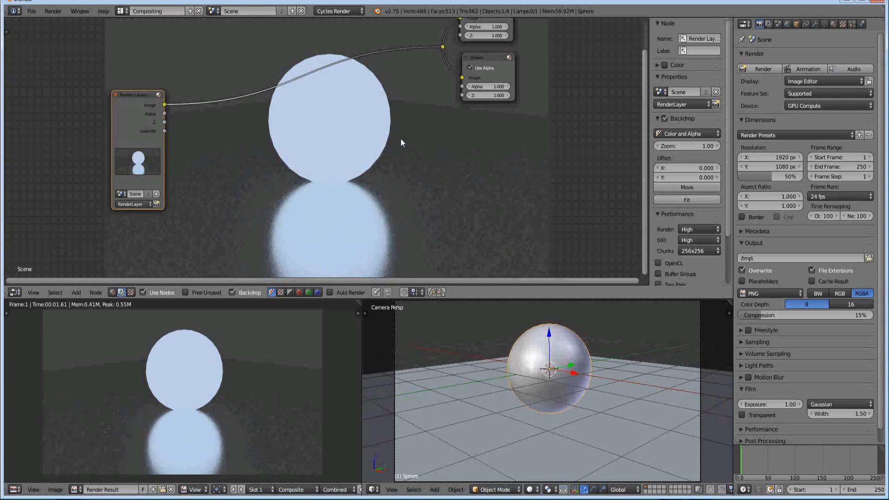
Add an ID Mask node beside the Render Layers node
key(shift+a)
click(241, 170)
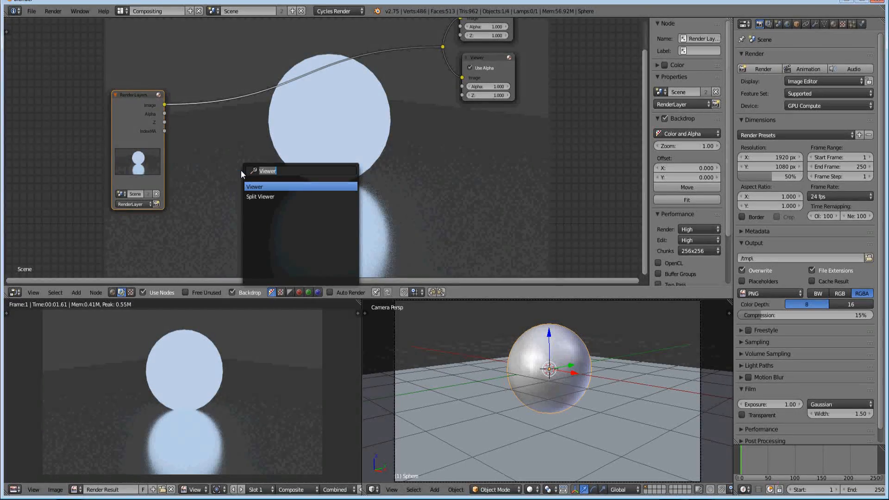
text(id)
key(Return)
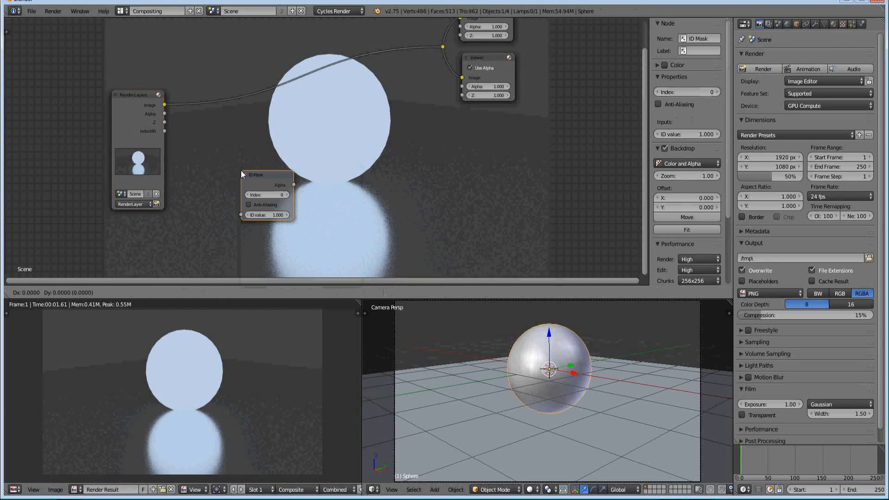
click(203, 150)
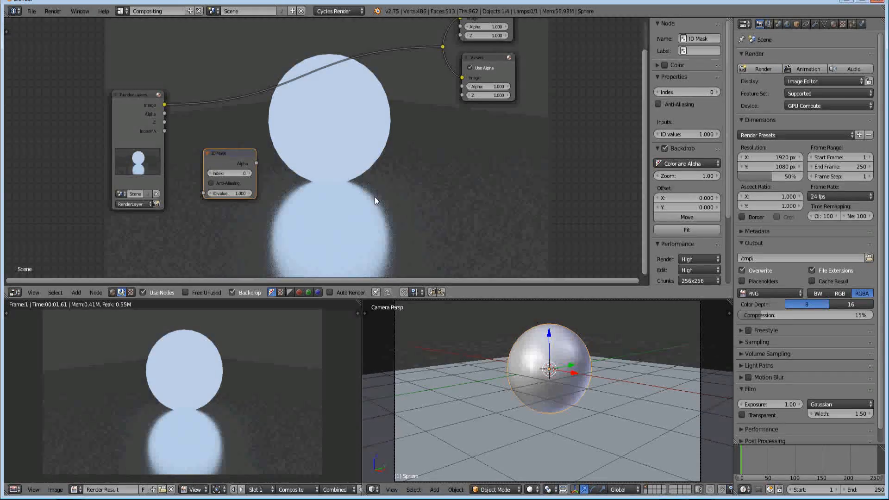
Connect the Render Layers' IndexMA output to the ID Mask's ID value input and set the mask's index to 1
click(832, 26)
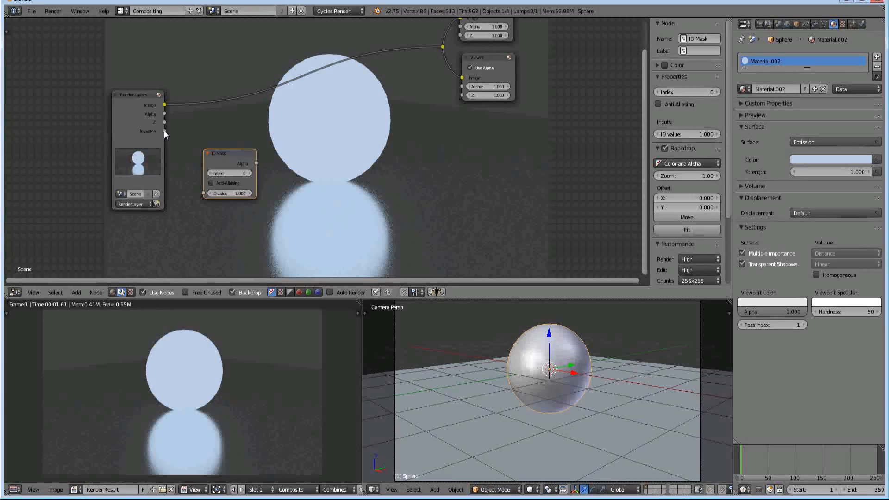
click(768, 24)
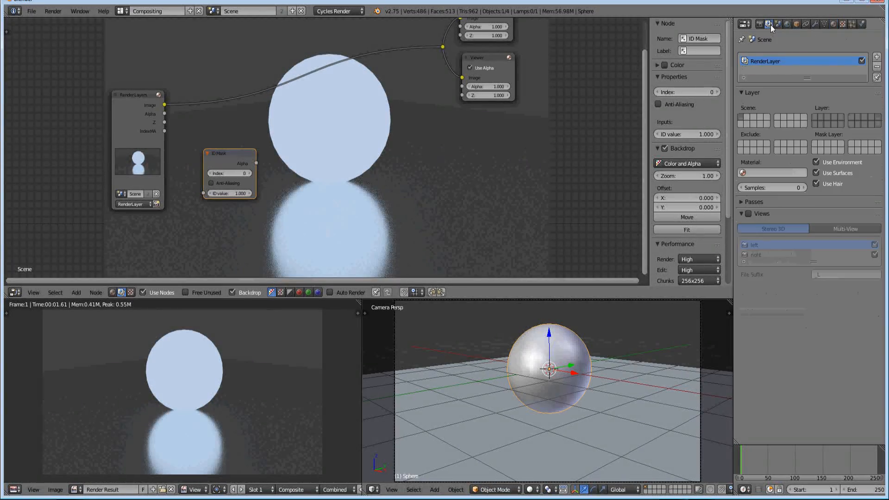
click(759, 202)
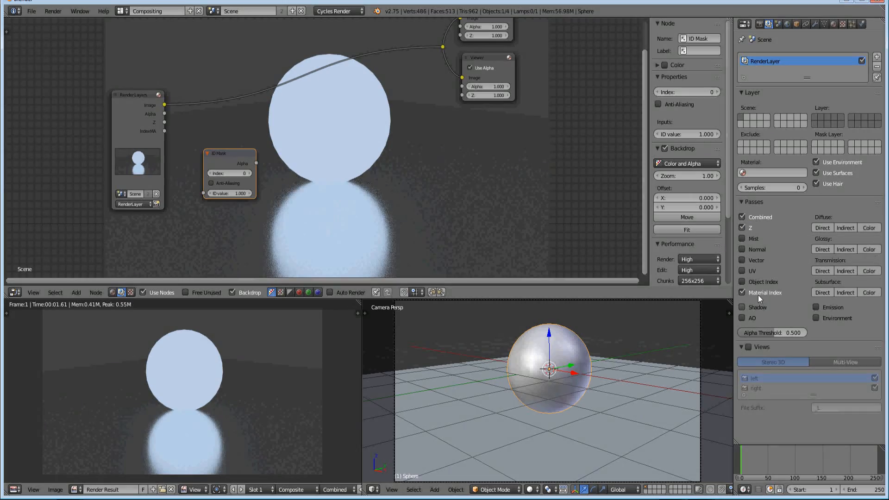
click(833, 23)
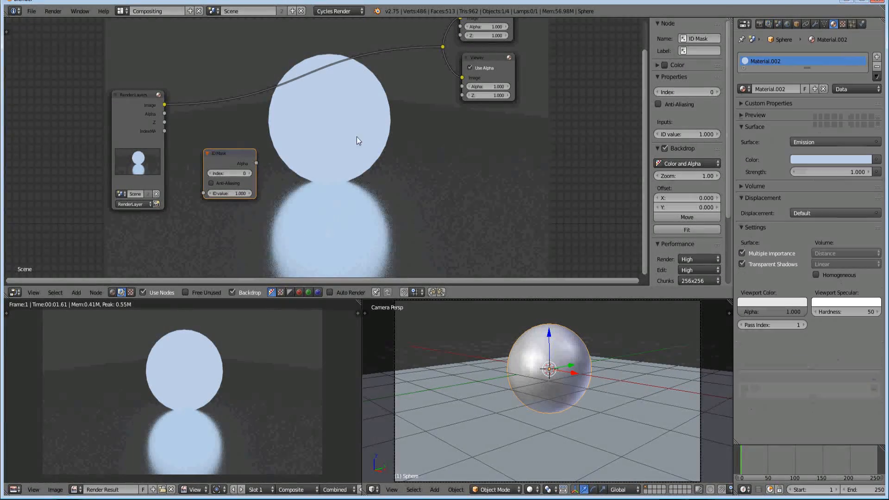
drag(163, 132, 204, 192)
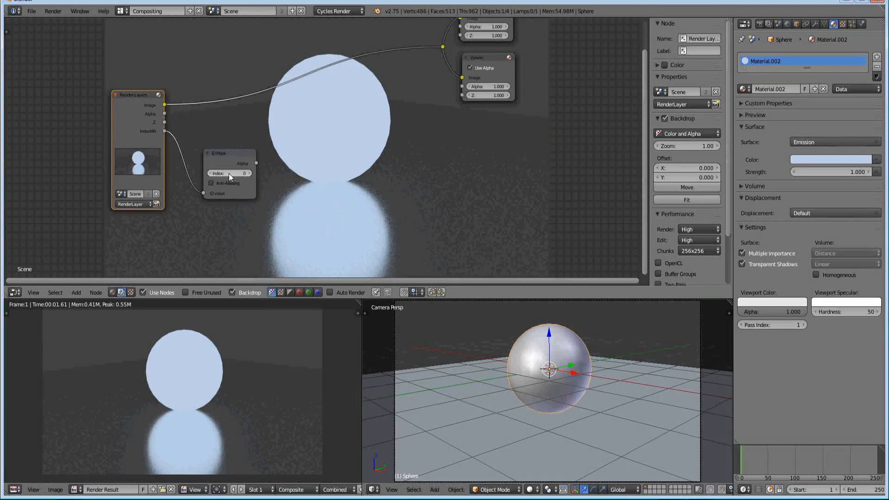
click(251, 173)
drag(239, 153, 223, 155)
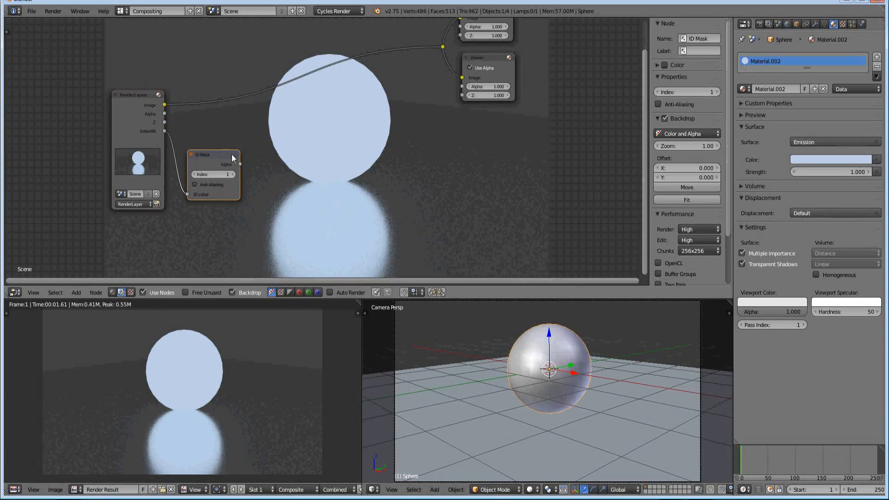
Add a Blur node after the ID Mask and connect the mask's Alpha output to its Image input
key(shift+a)
click(296, 184)
text(blur)
key(Return)
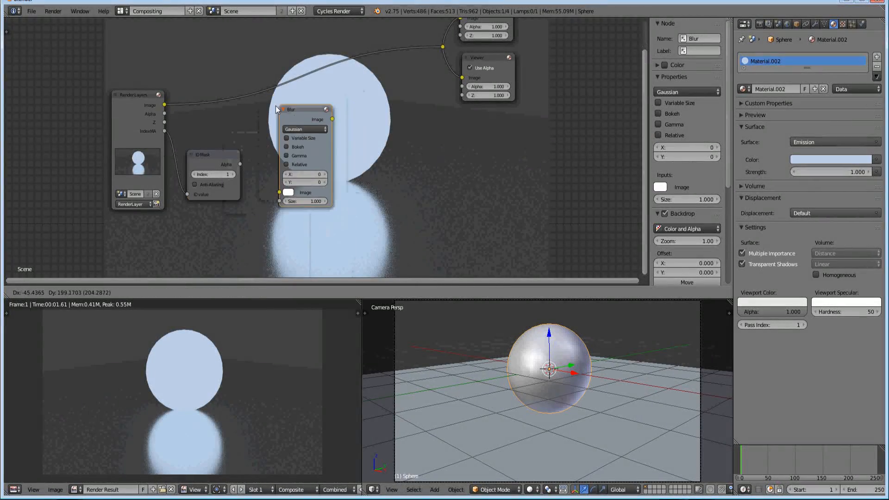
click(274, 106)
drag(240, 165, 272, 186)
drag(298, 104, 292, 104)
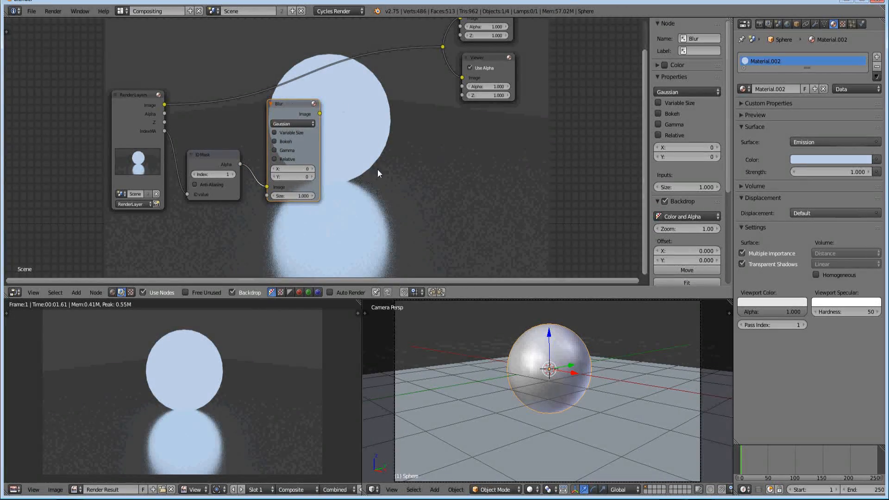
Duplicate the Viewer node and connect the Blur node's output to the copy's Image input
middle_drag(389, 165, 325, 162)
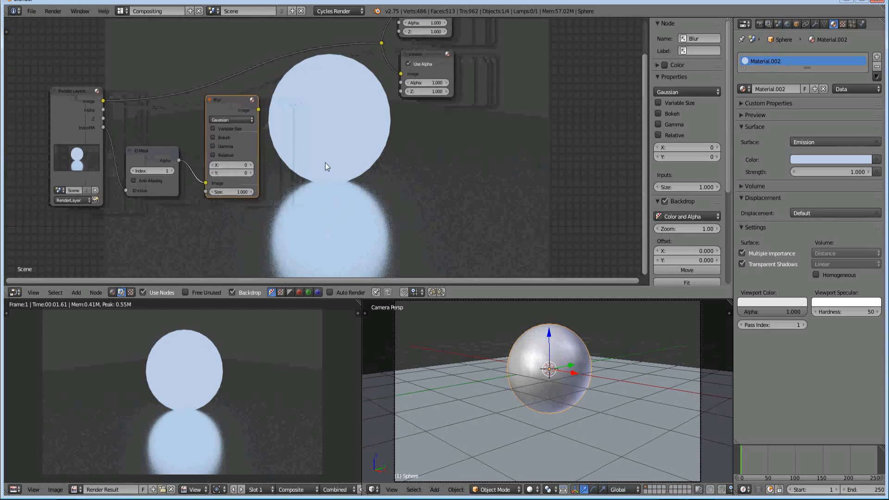
key(shift+a)
click(418, 55)
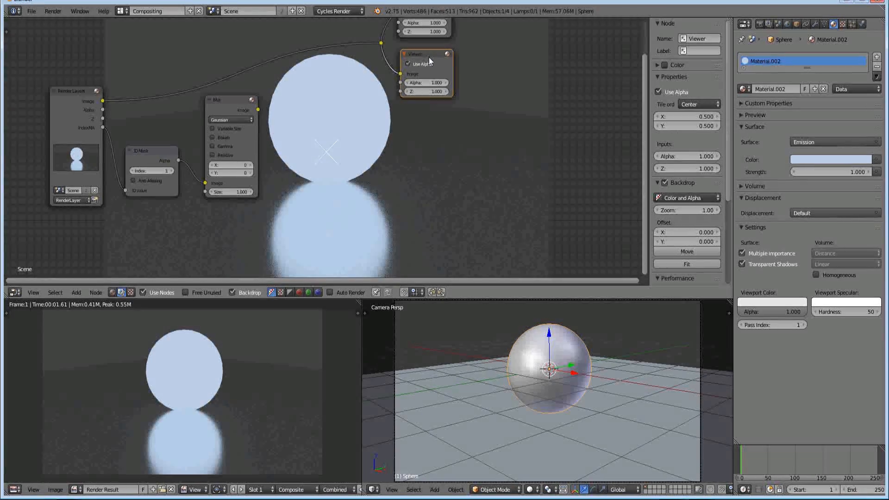
key(shift+d)
click(329, 84)
drag(258, 109, 403, 119)
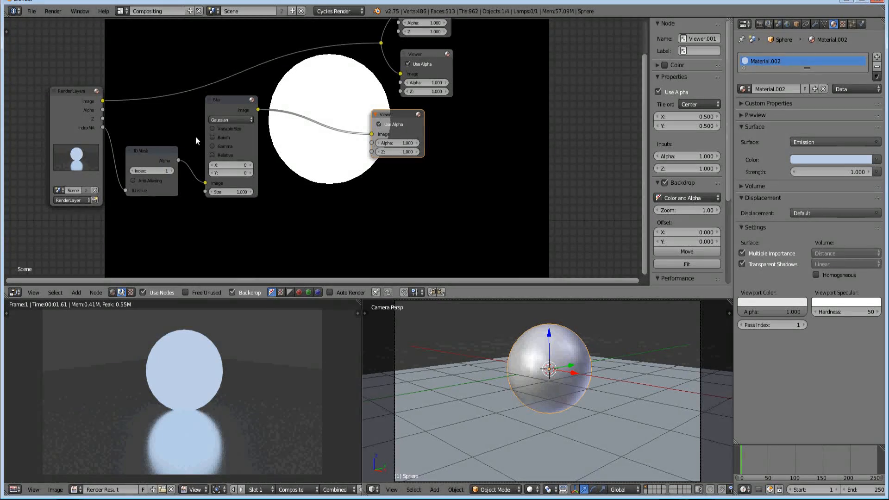
Set the Blur node to Fast Gaussian with Relative enabled and 10% blur in both X and Y
click(222, 120)
click(219, 66)
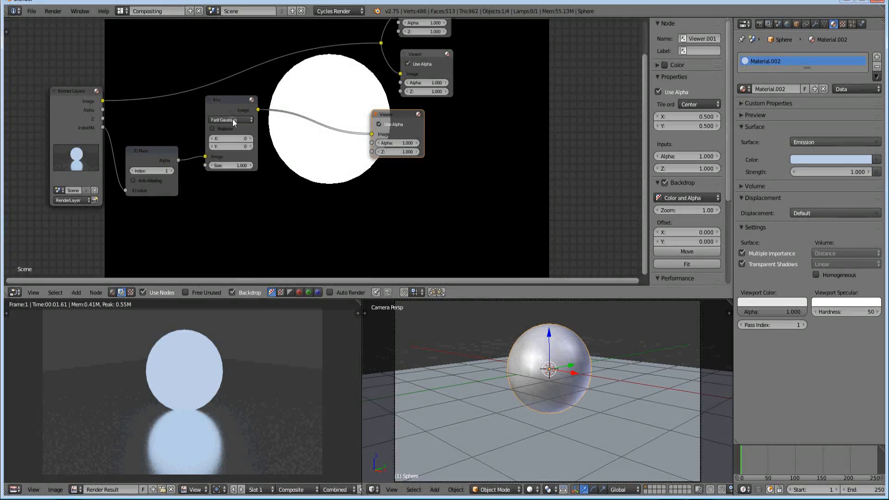
click(218, 128)
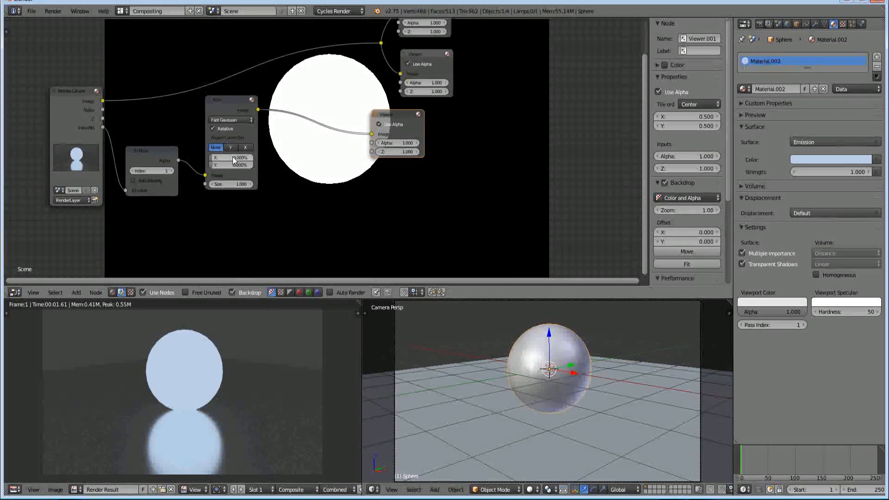
drag(232, 157, 219, 156)
text(10)
key(Tab)
text(10)
key(Return)
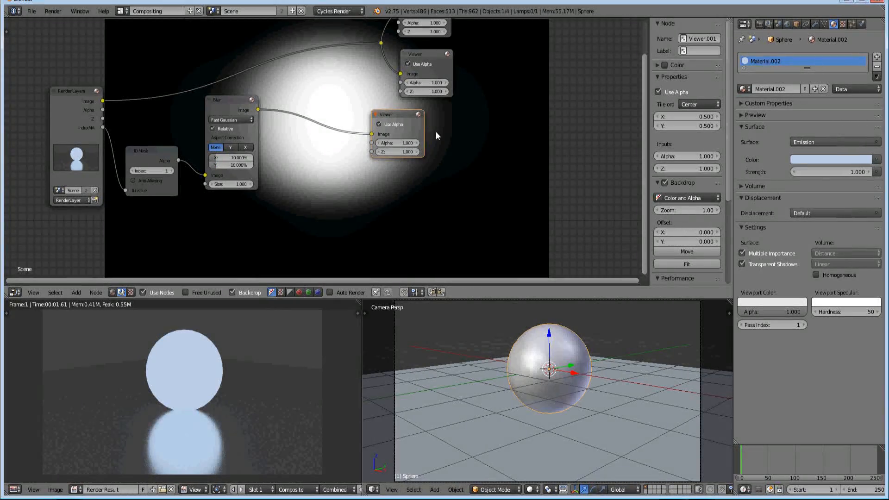
Compare the Blur node's aspect correction options and set it to Y
click(229, 146)
click(243, 147)
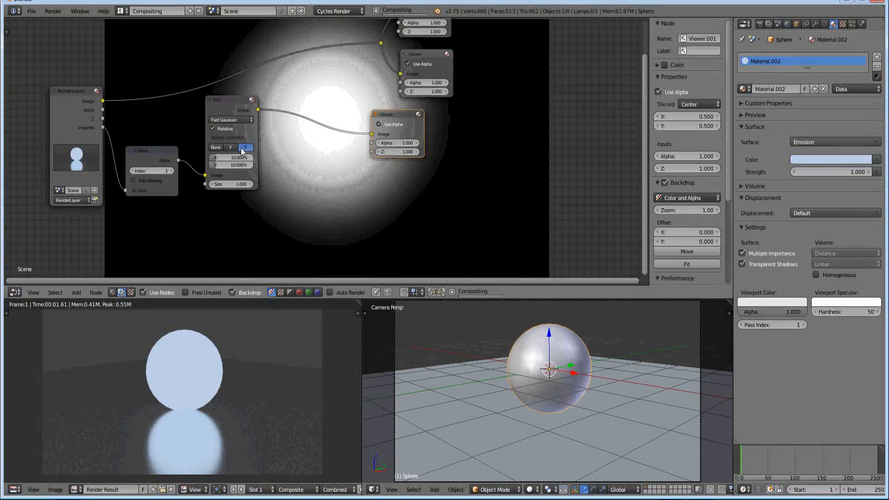
click(228, 148)
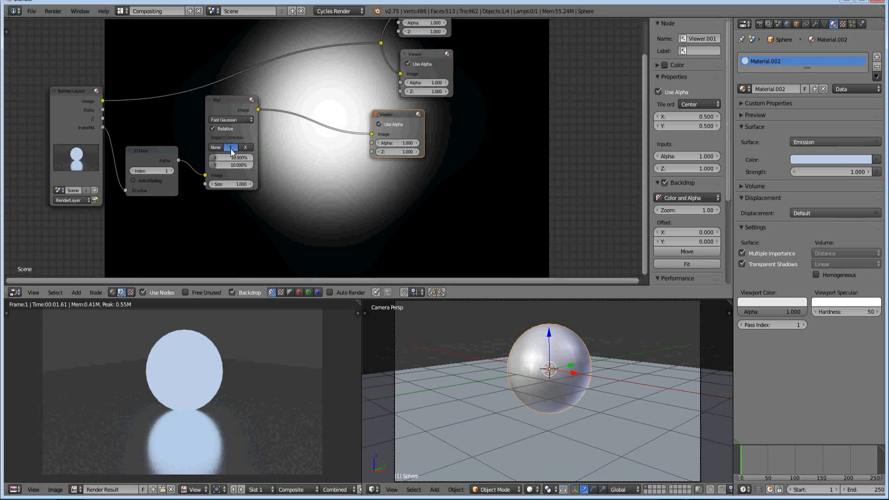
click(232, 149)
middle_drag(302, 147, 94, 182)
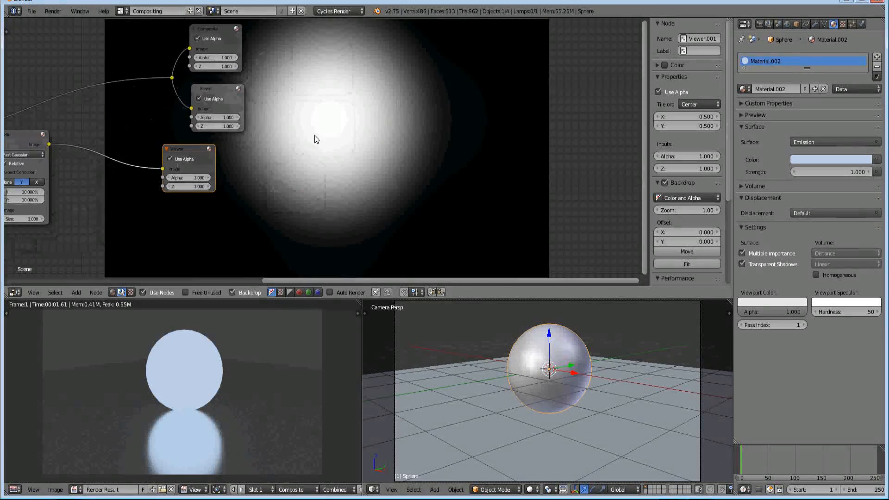
key(Home)
click(227, 183)
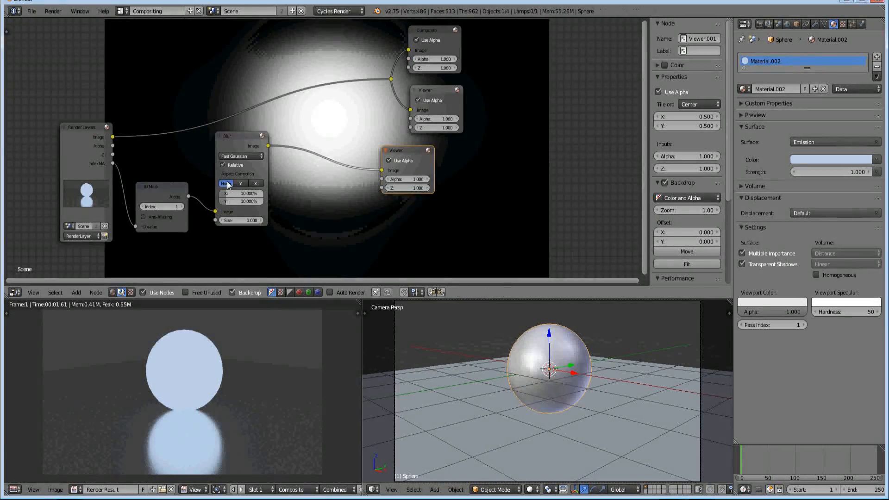
mouse_move(342, 149)
middle_down()
mouse_move(135, 187)
mouse_move(190, 167)
middle_up()
mouse_move(119, 198)
middle_down()
mouse_move(273, 165)
mouse_move(379, 156)
mouse_move(369, 140)
middle_up()
middle_drag(357, 175, 288, 144)
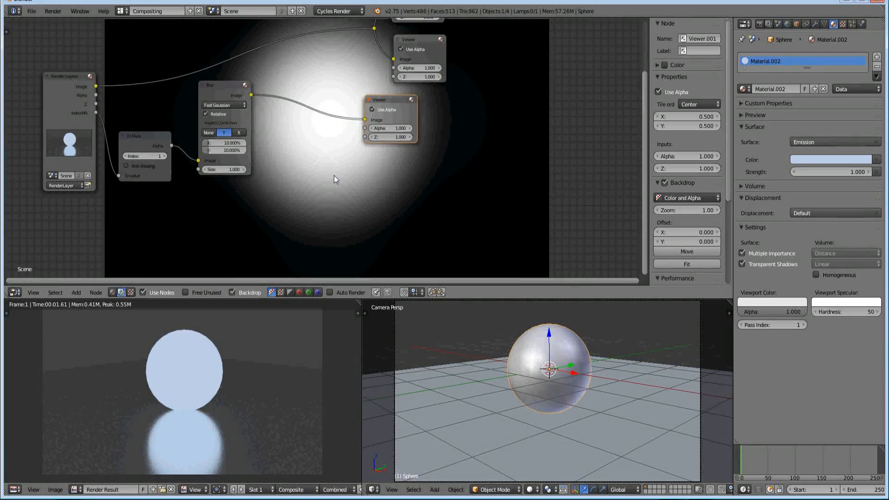
Add a Glare node below the Blur node and connect the ID Mask's Alpha output to its Image input
middle_drag(274, 200, 331, 152)
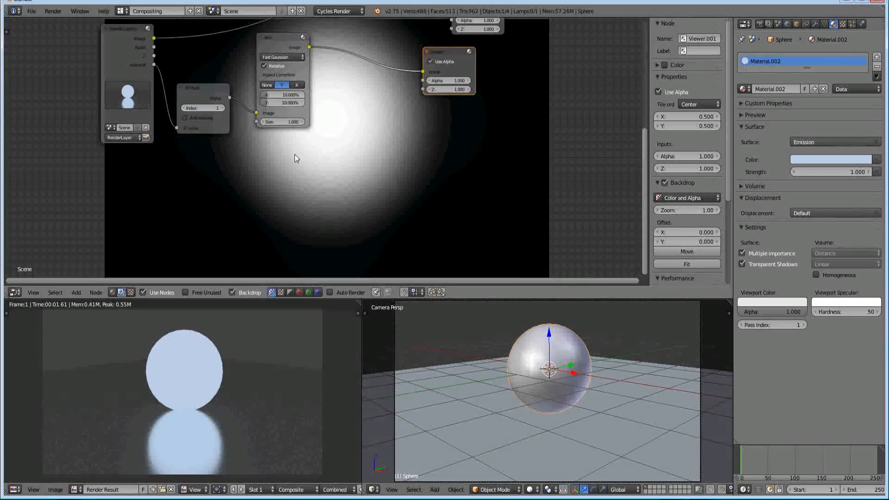
key(shift+a)
click(294, 154)
text(glare)
key(Return)
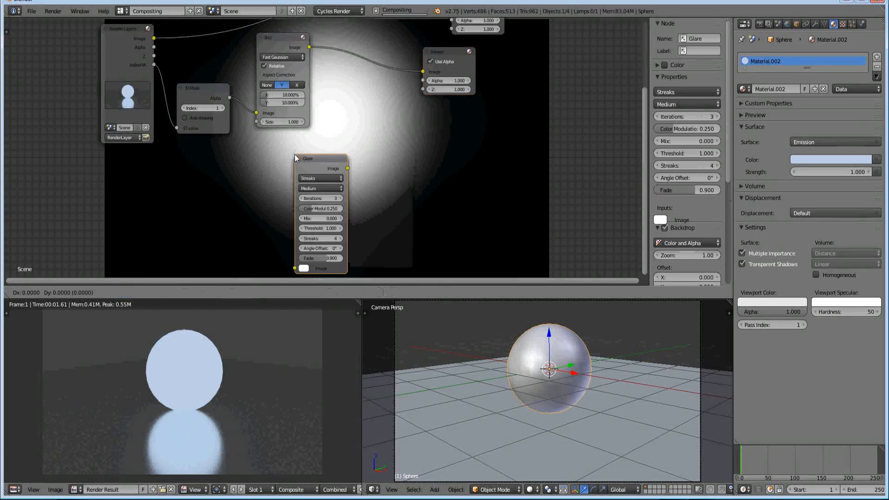
click(255, 139)
drag(230, 98, 258, 252)
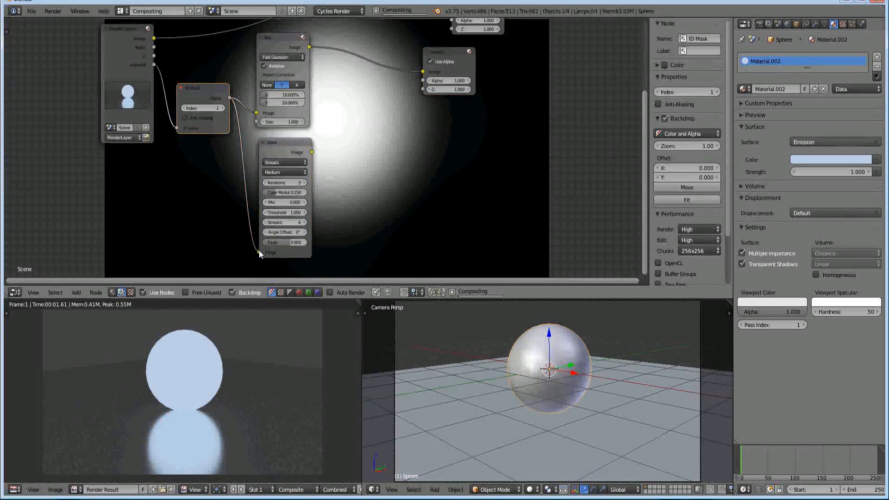
Keep the Glare node's quality at Medium and set its iterations to 5
click(291, 172)
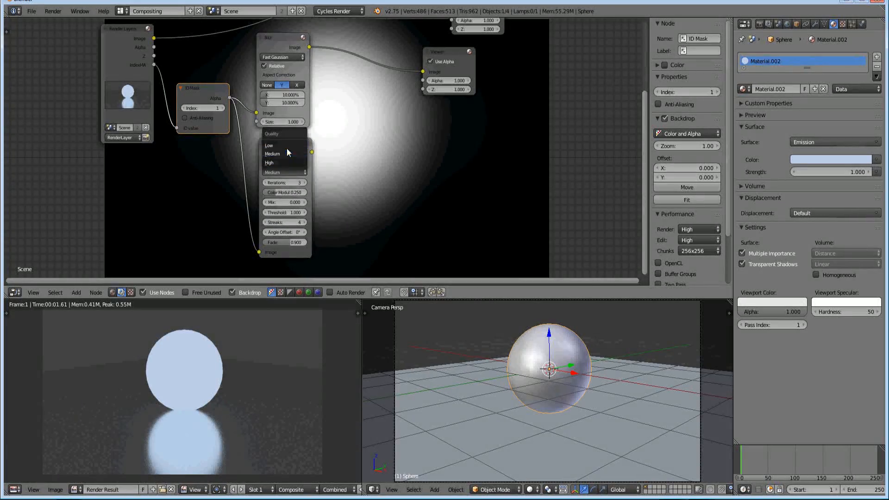
click(287, 155)
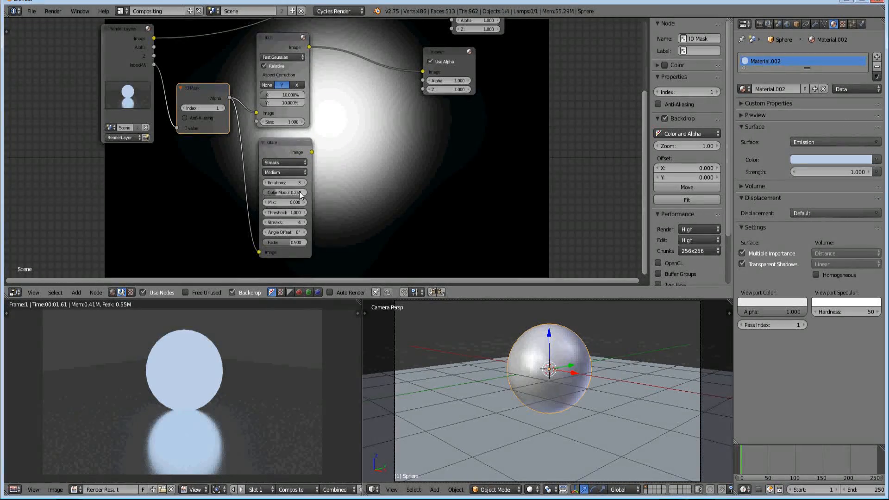
scroll(299, 190, up, 3)
middle_drag(300, 189, 195, 150)
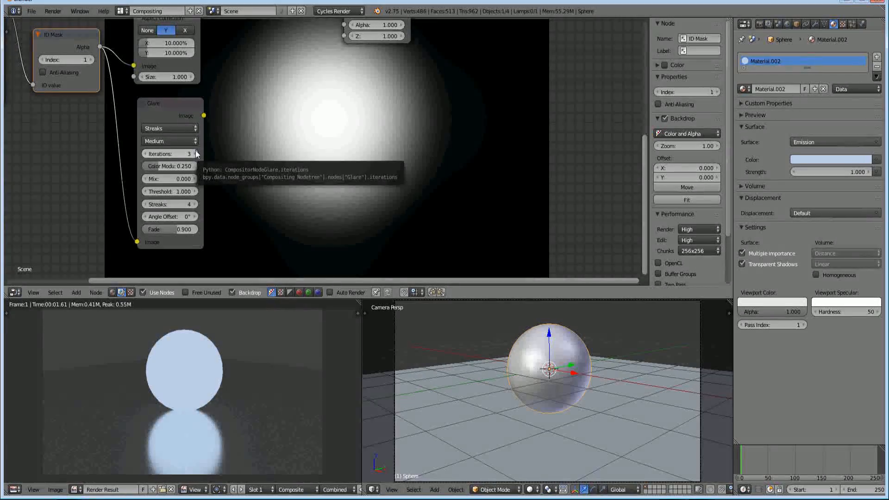
click(195, 155)
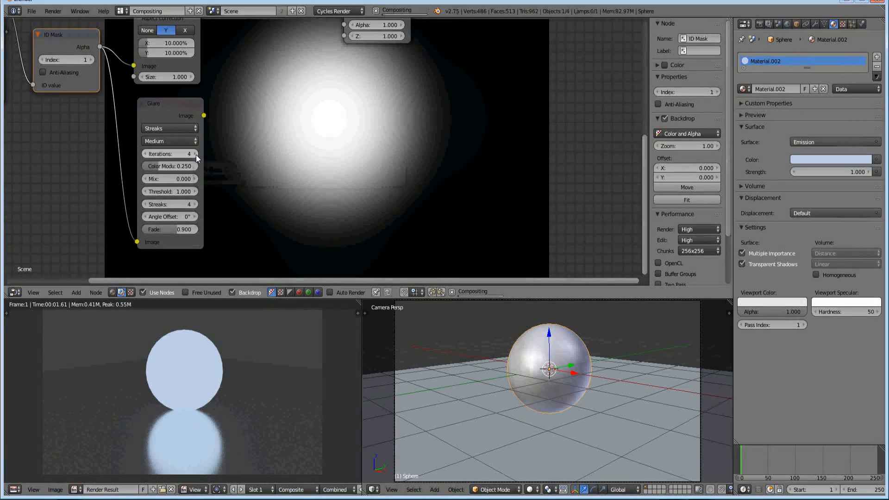
click(196, 156)
Add a Mix node beside the Blur and Glare nodes
middle_drag(208, 131, 167, 183)
scroll(200, 187, down, 1)
scroll(200, 187, down, 1)
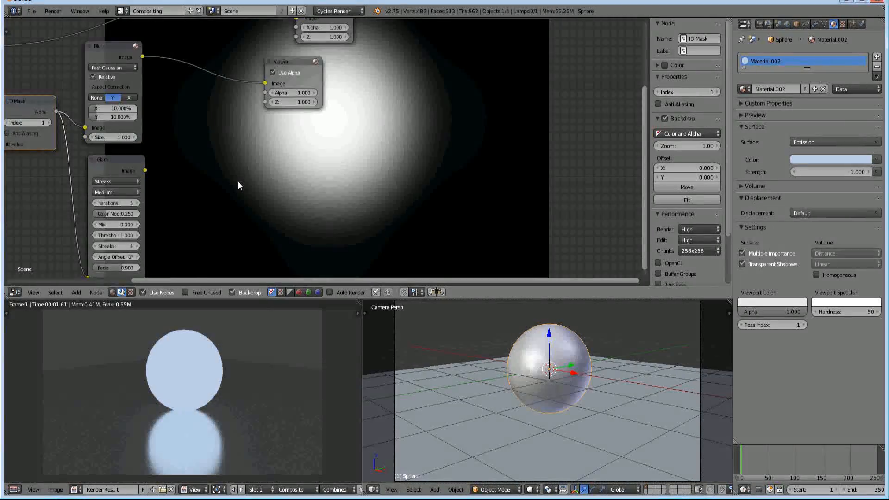
key(shift+a)
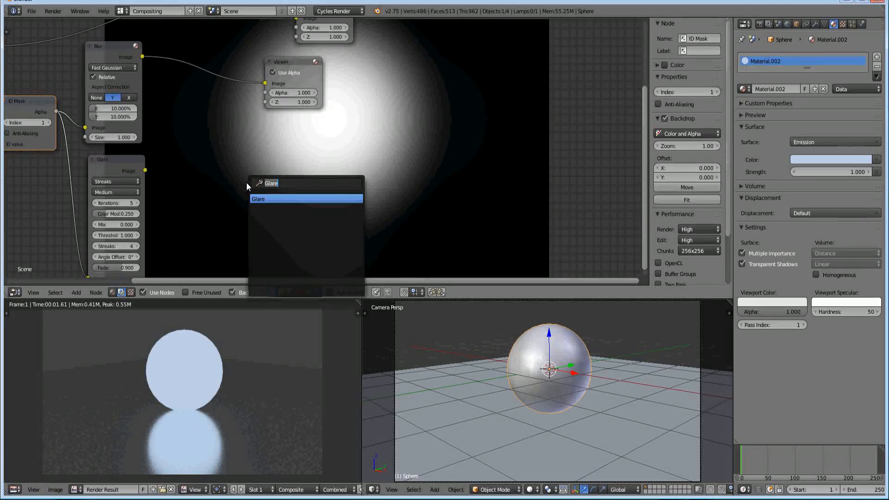
text(a)
key(BackSpace)
text(mix)
key(Return)
click(202, 135)
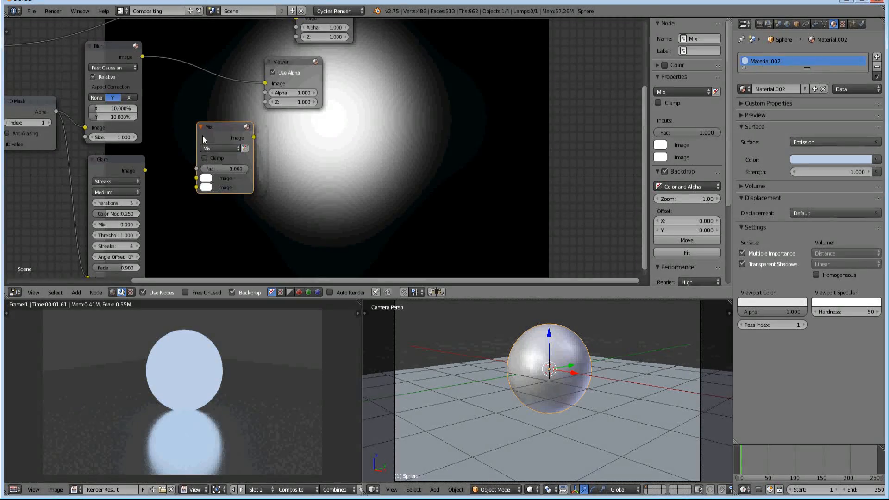
Set the Mix node's blend mode to Add and connect the Blur and Glare outputs to its two Image inputs
click(215, 148)
click(216, 169)
drag(218, 132, 202, 106)
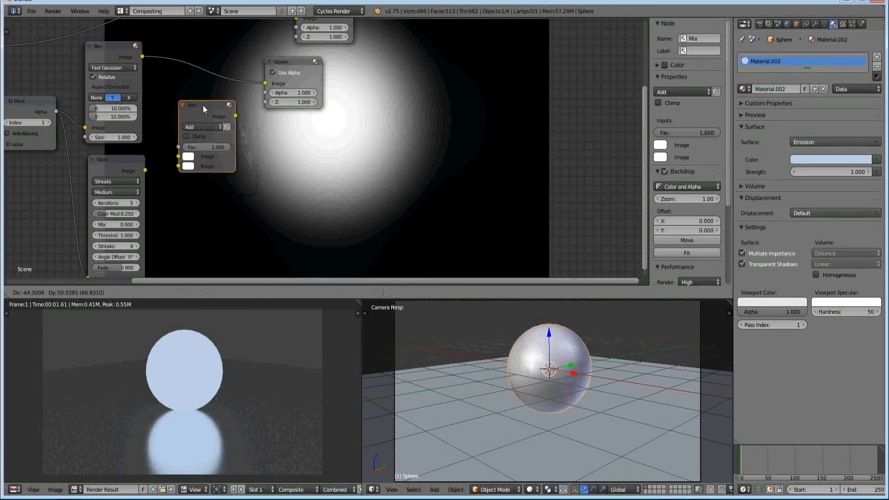
drag(143, 56, 185, 163)
Move the Blur's Viewer above the Add node, duplicate it, and connect the Add node's output to the copy
drag(292, 65, 202, 37)
key(shift+d)
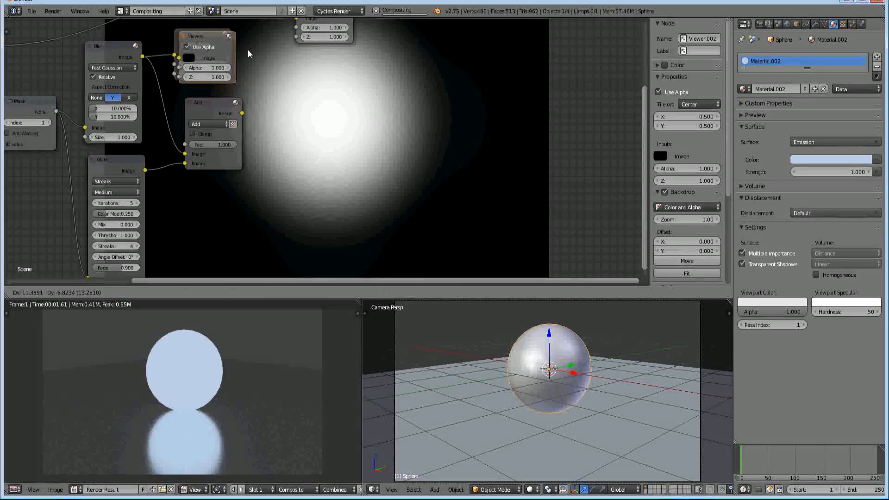
click(281, 58)
drag(242, 113, 299, 57)
middle_drag(313, 151, 241, 129)
middle_drag(211, 176, 276, 163)
middle_drag(180, 173, 221, 149)
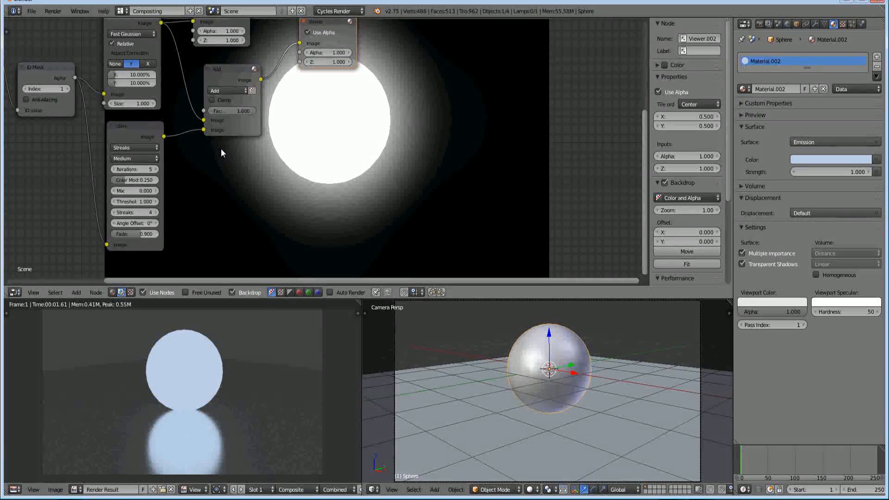
Set the Glare node's Mix value to 1.000
click(154, 169)
click(154, 171)
middle_drag(146, 194, 181, 161)
scroll(219, 178, up, 4)
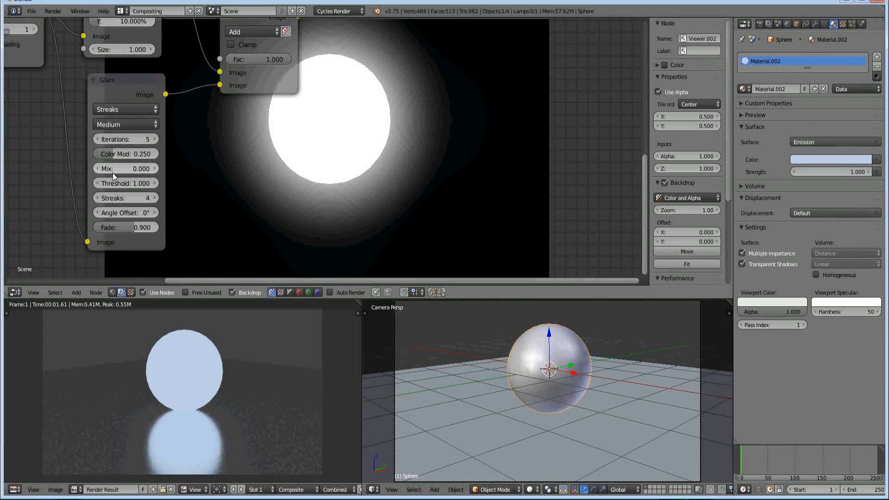
drag(111, 170, 237, 173)
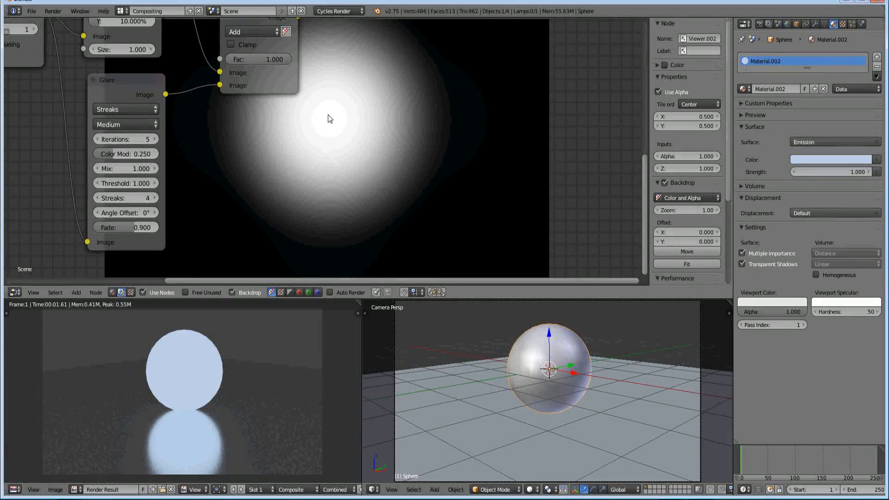
Adjust the Glare node's threshold, trying values between 0.300 and 0.800, and leave it at 0.700
middle_drag(115, 93, 271, 152)
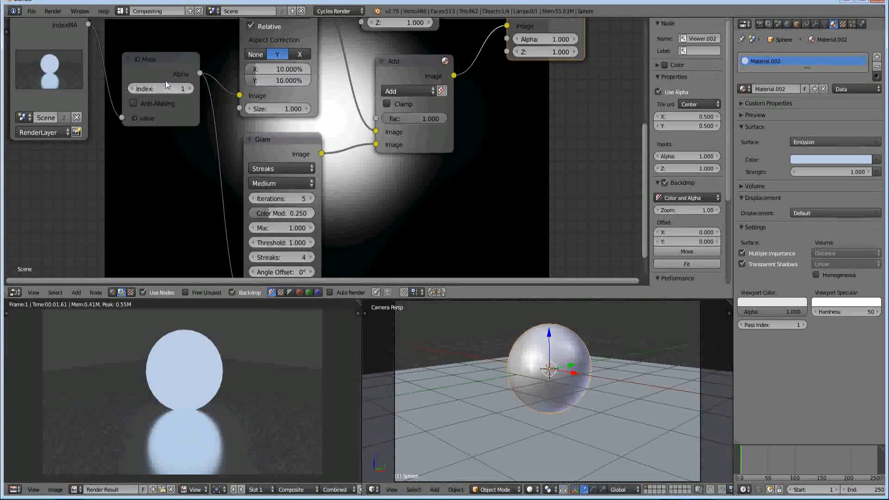
middle_drag(178, 74, 156, 77)
middle_drag(377, 143, 240, 75)
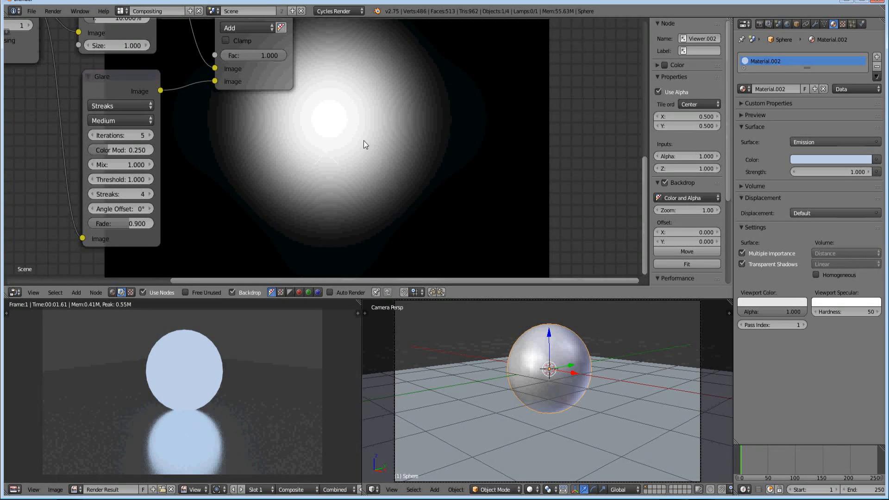
middle_drag(357, 134, 342, 131)
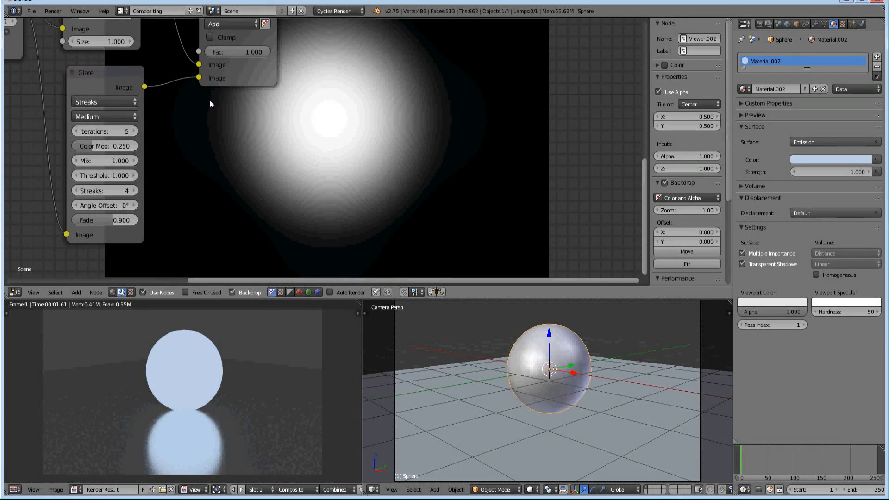
middle_drag(336, 129, 230, 118)
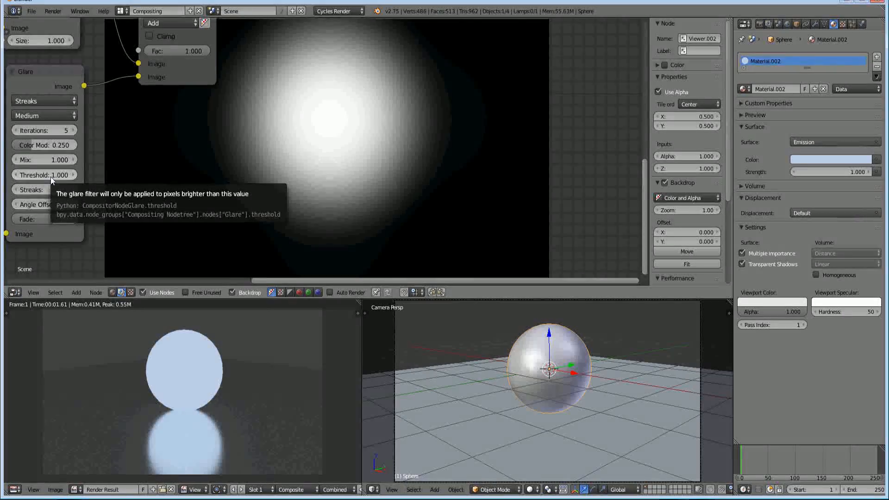
drag(52, 176, 44, 176)
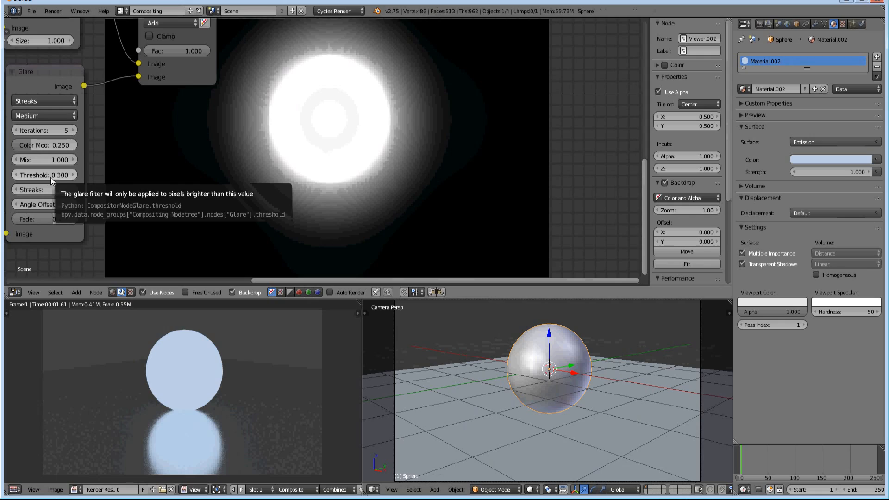
click(72, 176)
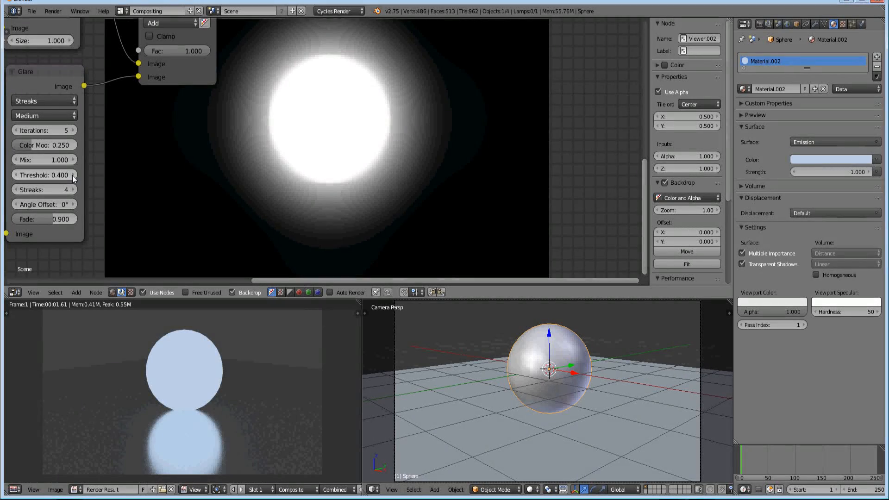
click(73, 176)
click(72, 176)
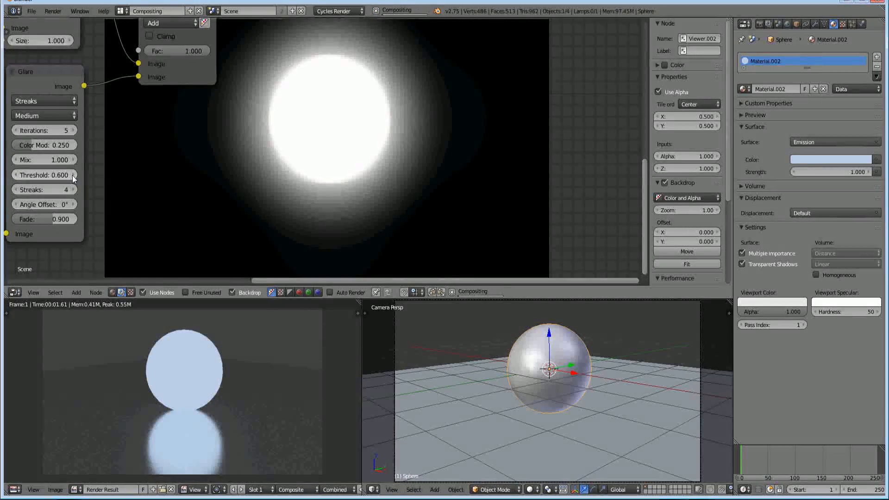
click(72, 176)
click(73, 176)
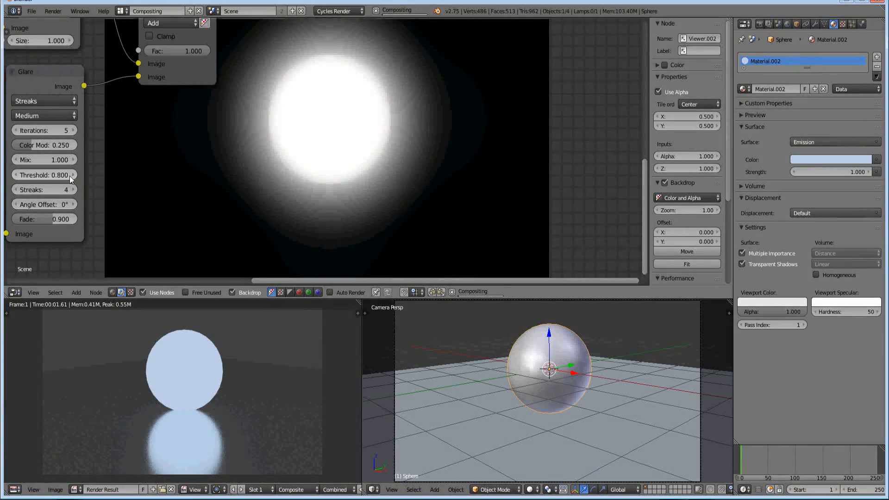
click(16, 175)
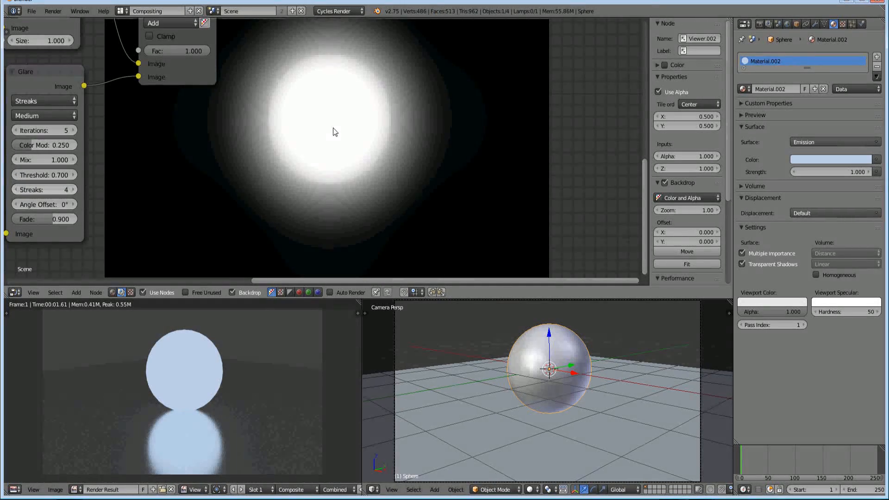
Increase the Glare node's number of streaks to 8
click(72, 189)
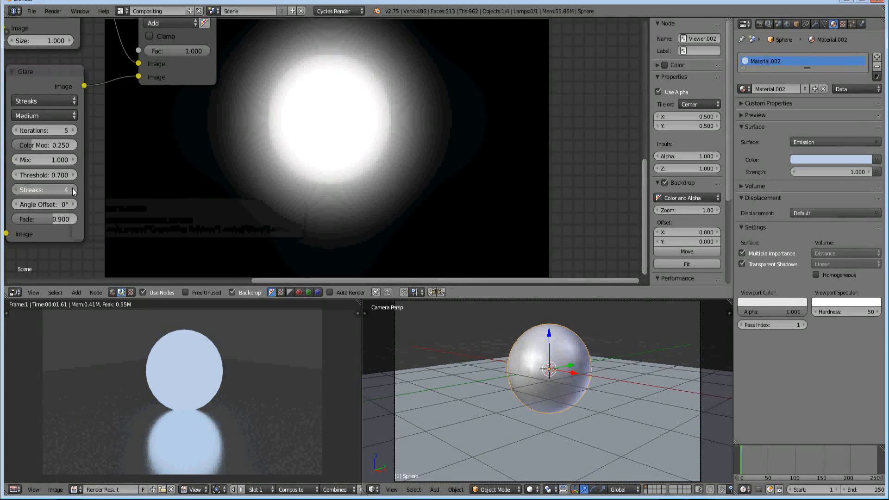
click(72, 190)
click(74, 190)
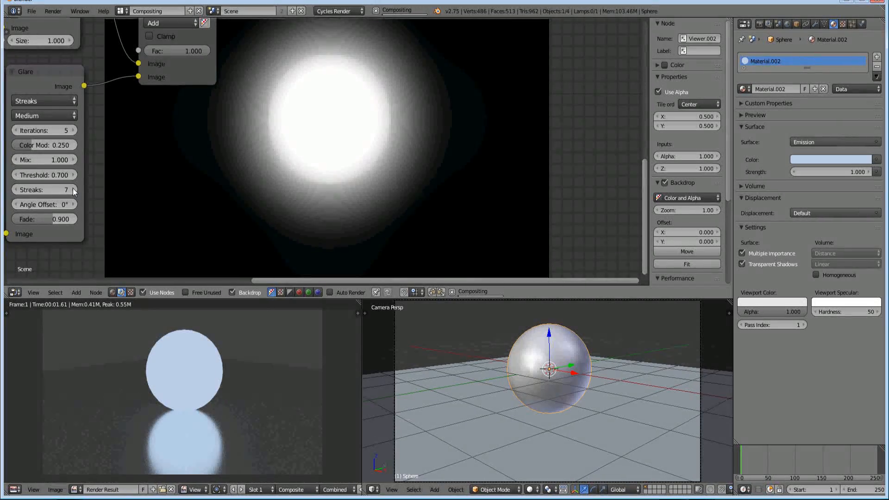
Move the Add node's Viewer below the Add node and connect it to the Glare node's Image output instead
scroll(402, 121, up, 4)
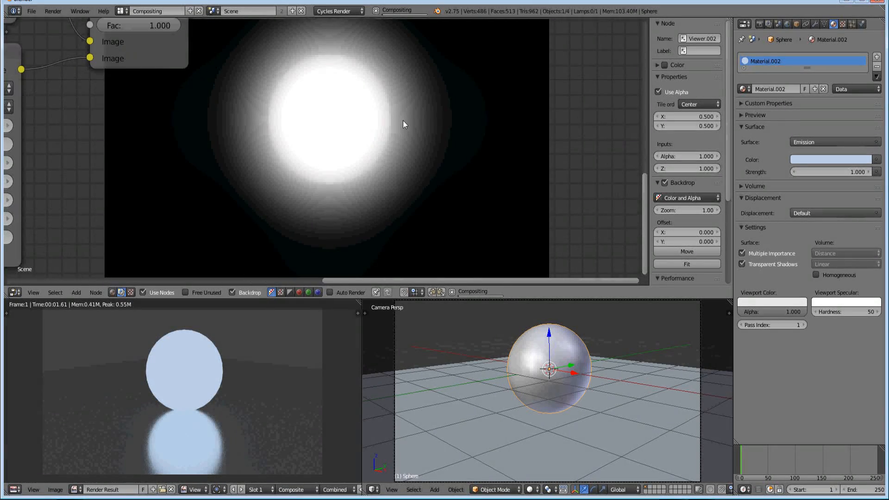
scroll(396, 127, down, 3)
scroll(232, 190, down, 2)
middle_drag(231, 176, 273, 160)
middle_drag(182, 130, 180, 145)
middle_drag(199, 113, 186, 178)
drag(118, 161, 287, 43)
middle_drag(288, 56, 243, 140)
drag(268, 98, 220, 129)
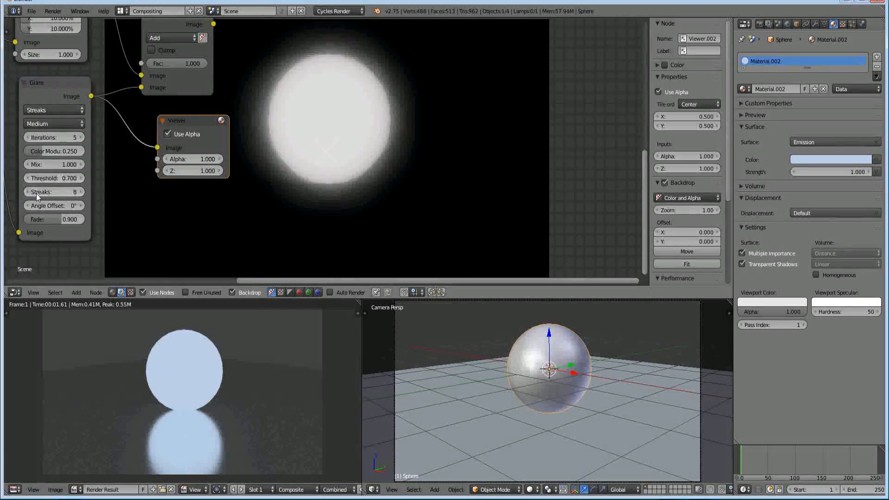
Compare the glare with 4 streaks in the backdrop and return the streaks setting to 8
click(27, 191)
click(27, 191)
click(26, 190)
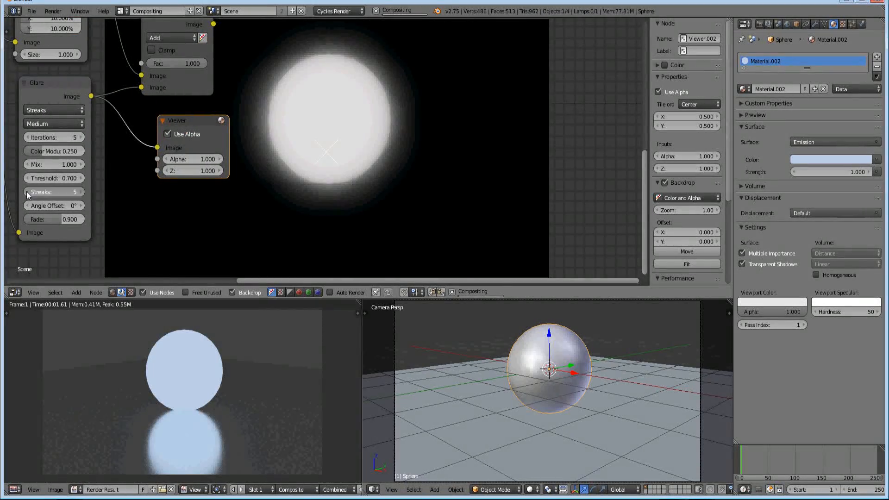
click(27, 191)
scroll(309, 144, up, 2)
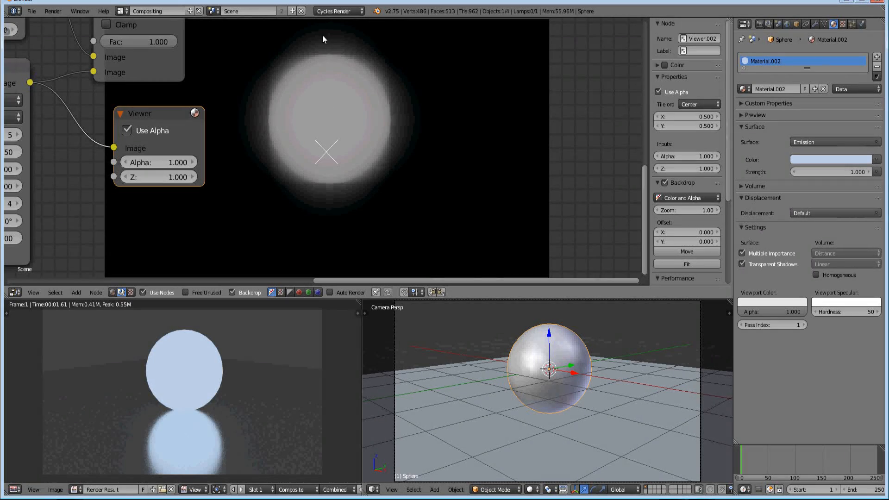
middle_drag(210, 222, 312, 205)
click(119, 187)
click(120, 187)
click(120, 187)
click(120, 187)
Set the Glare node's color modulation to 0.705 and its angle offset to 10°
middle_drag(365, 165, 290, 157)
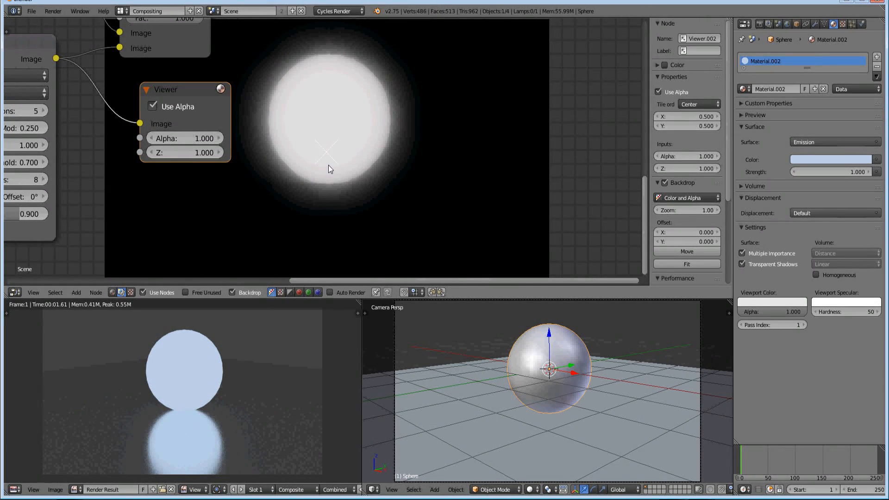
drag(321, 150, 309, 165)
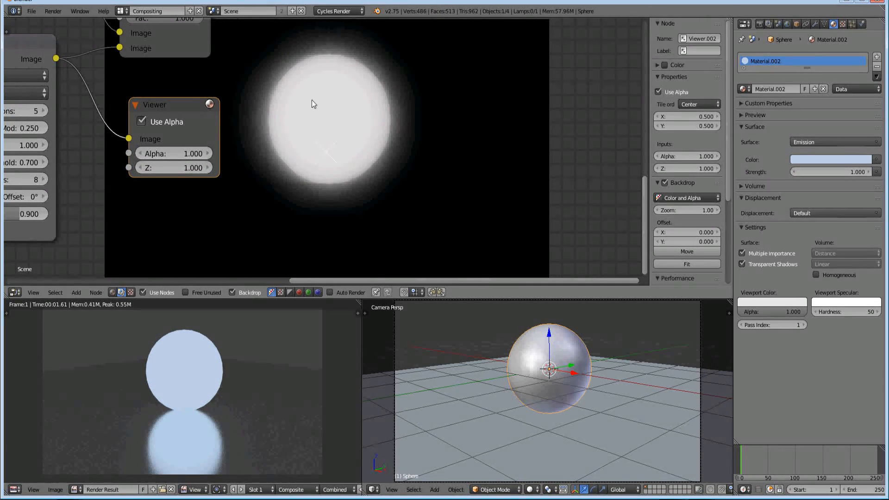
middle_drag(256, 198, 268, 198)
middle_drag(183, 157, 206, 196)
middle_drag(128, 204, 171, 193)
middle_drag(127, 171, 91, 146)
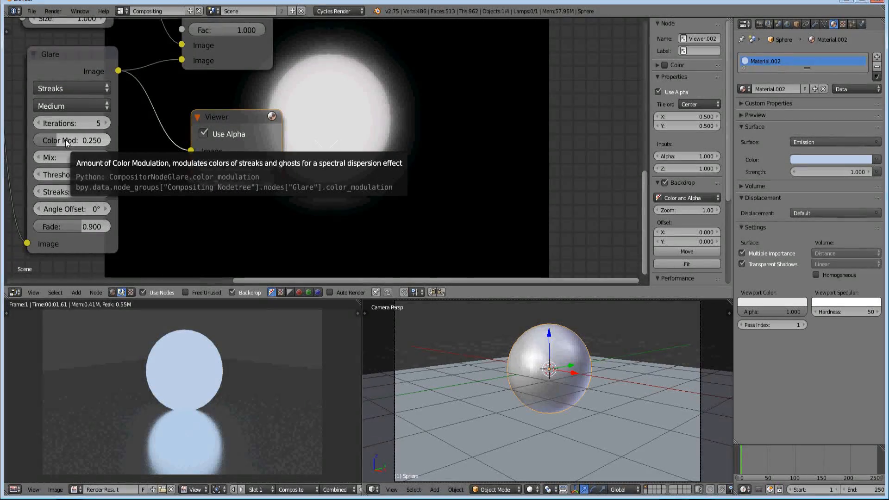
drag(65, 140, 81, 141)
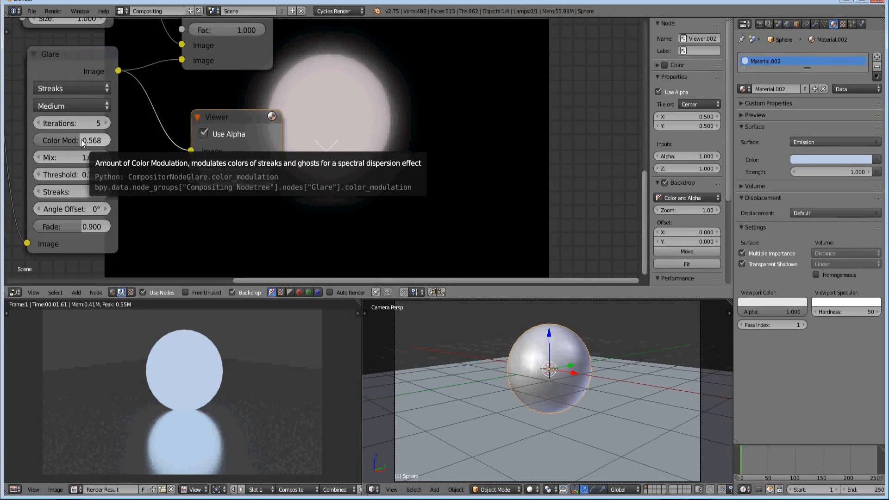
drag(82, 140, 90, 140)
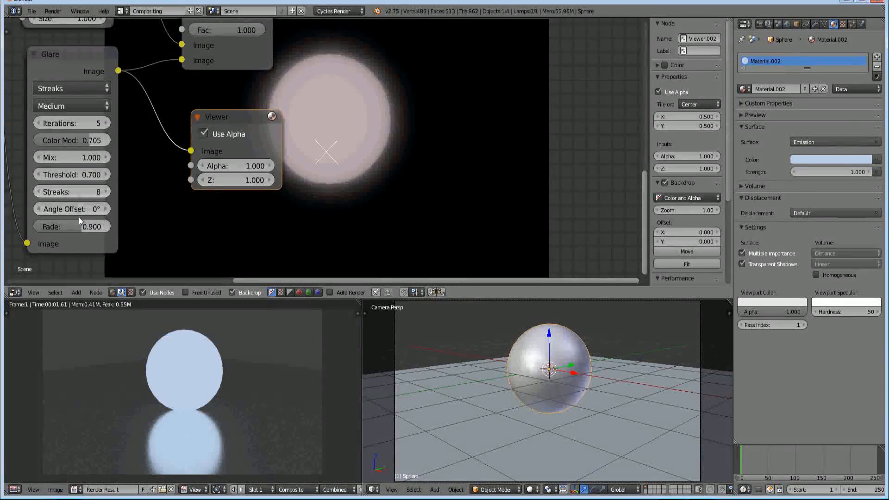
drag(76, 211, 84, 210)
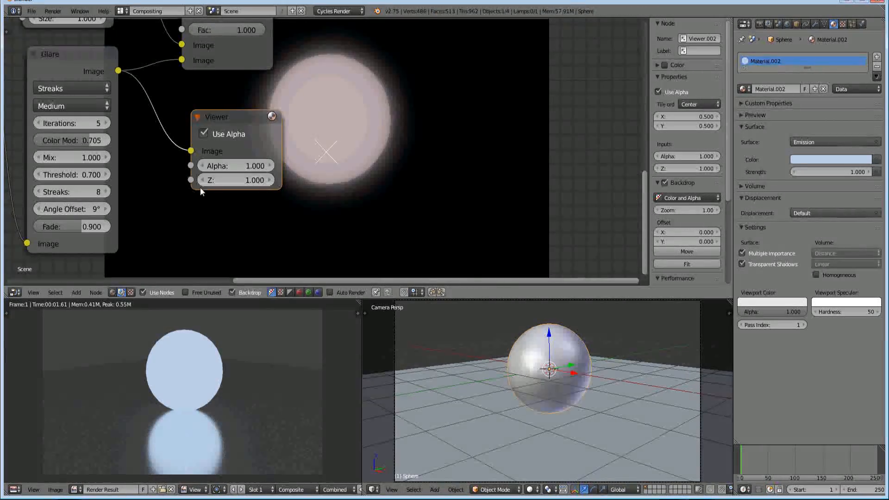
click(105, 209)
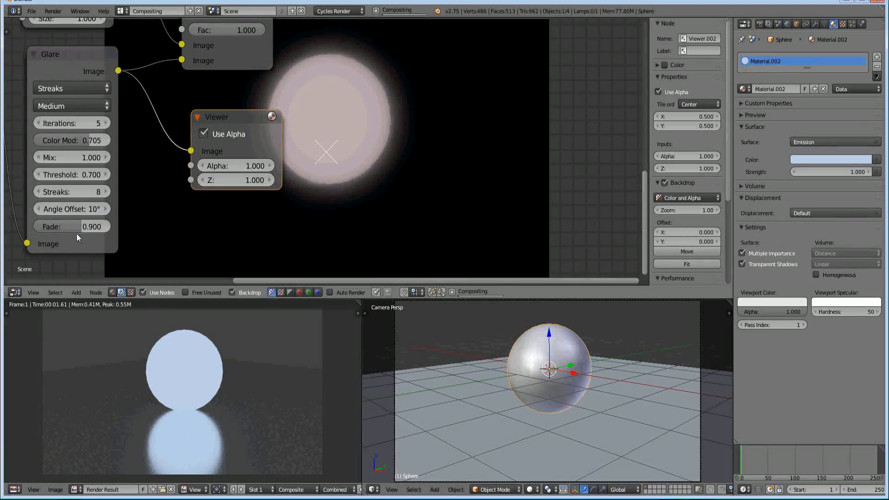
Move the Viewer back beside the Add node and connect it to the Add node's Image output again
middle_drag(117, 202, 91, 237)
middle_drag(181, 155, 136, 201)
drag(155, 197, 297, 34)
middle_drag(297, 59, 317, 171)
drag(316, 170, 296, 121)
drag(221, 171, 261, 134)
mouse_move(292, 94)
mouse_down()
mouse_move(276, 76)
mouse_move(282, 83)
mouse_up()
Set the Add node's factor to 5.000
middle_drag(257, 222, 213, 170)
click(99, 172)
text(5)
key(Return)
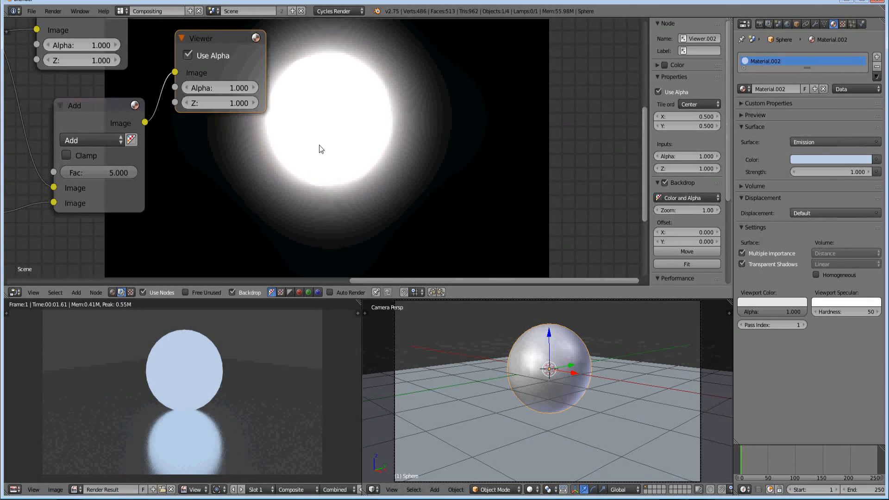
Duplicate the Add node's Viewer and place the unconnected copy below the Add node
middle_drag(290, 165, 261, 148)
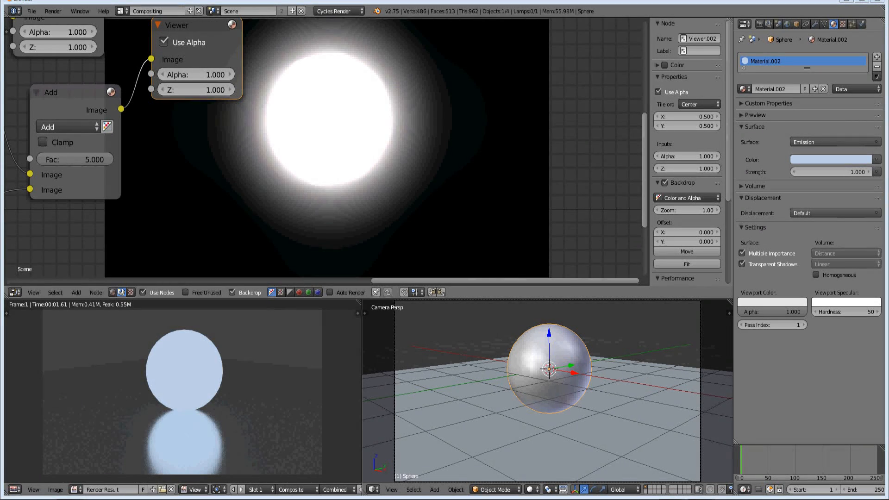
middle_drag(301, 175, 548, 85)
middle_drag(267, 212, 293, 199)
scroll(343, 145, down, 7)
scroll(376, 96, down, 1)
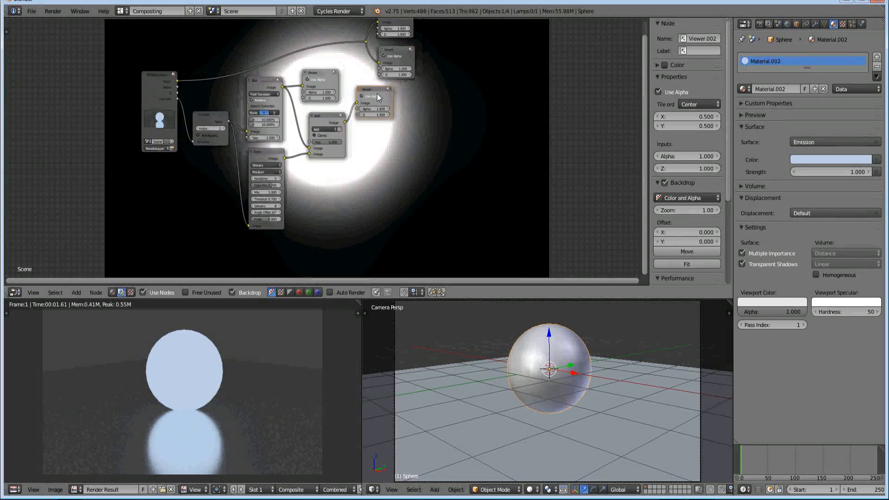
scroll(377, 95, down, 1)
middle_drag(378, 103, 363, 140)
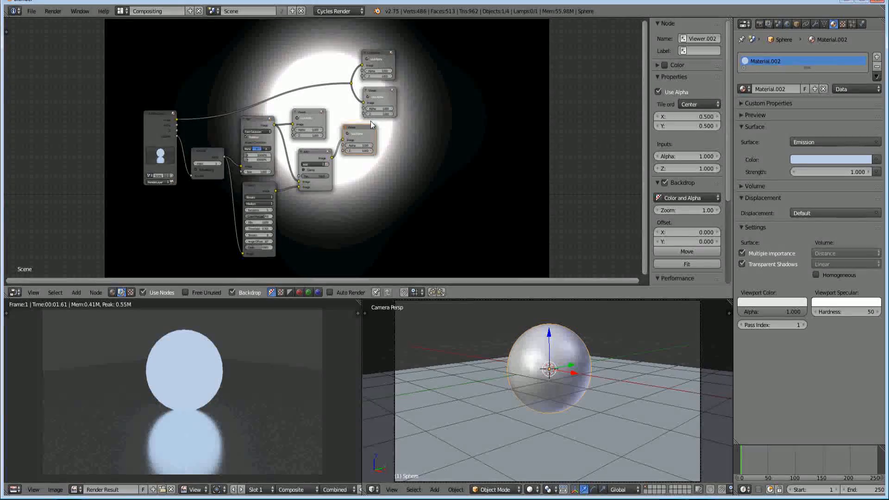
scroll(300, 205, up, 2)
middle_drag(287, 226, 279, 173)
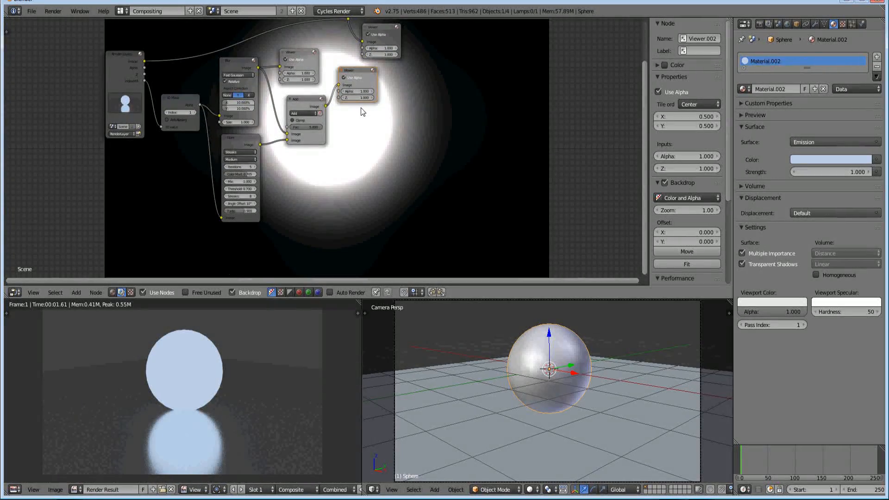
key(shift+d)
middle_drag(295, 222, 277, 190)
Activate the Blur's Viewer and the Add node's Viewer in turn to compare their images in the backdrop
scroll(312, 187, up, 5)
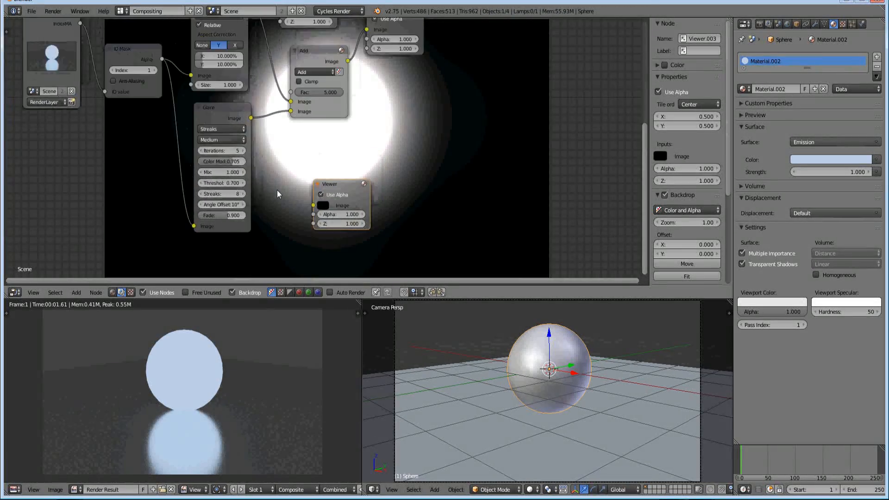
scroll(288, 155, down, 5)
middle_drag(294, 130, 289, 174)
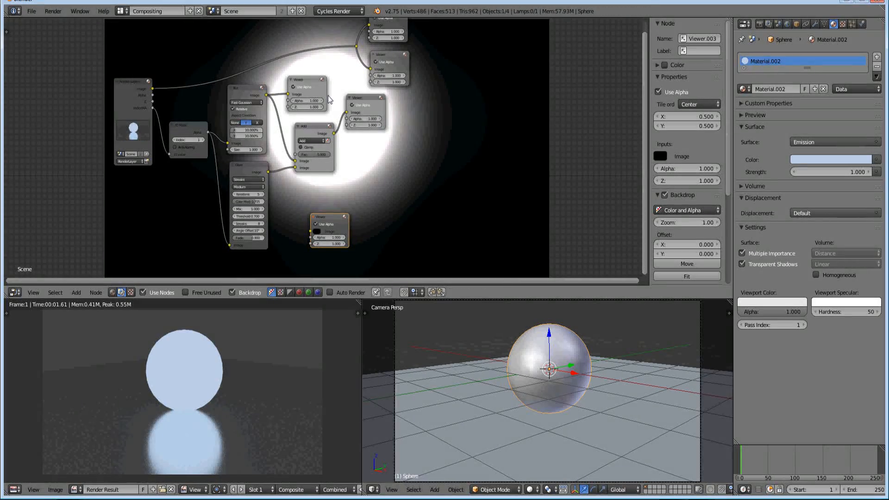
click(309, 80)
click(361, 99)
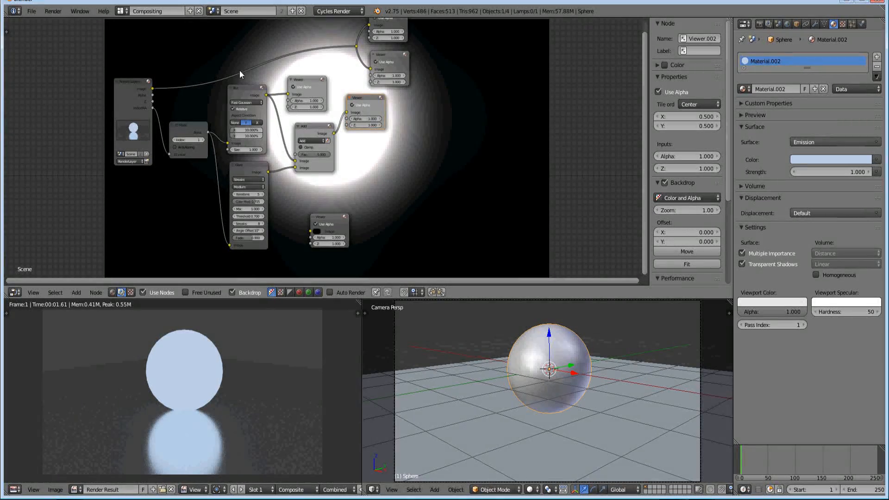
middle_drag(293, 188, 313, 128)
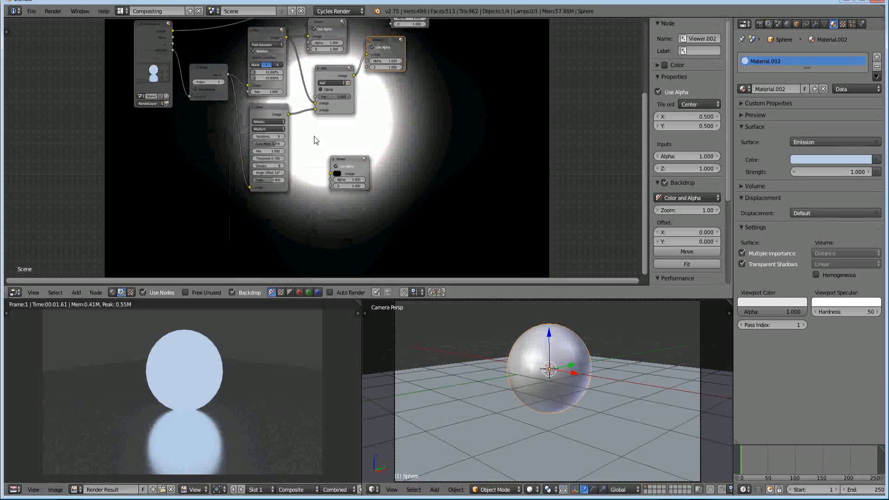
middle_drag(310, 191, 266, 164)
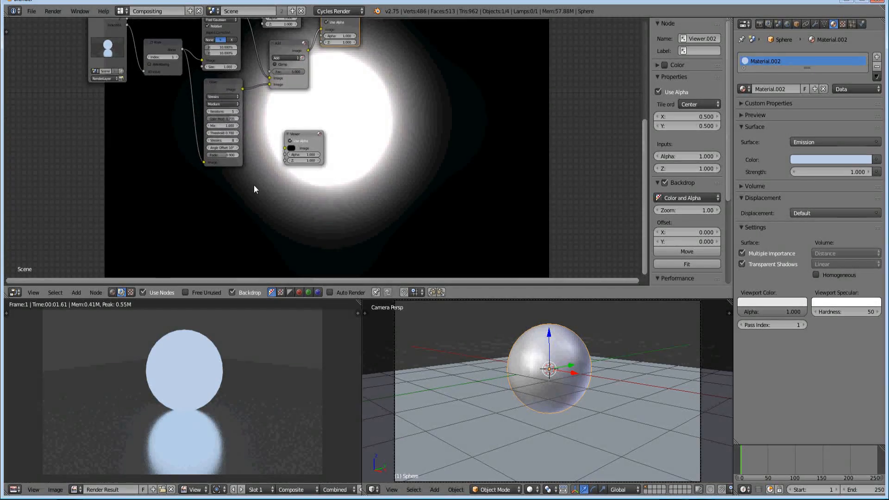
scroll(254, 185, up, 1)
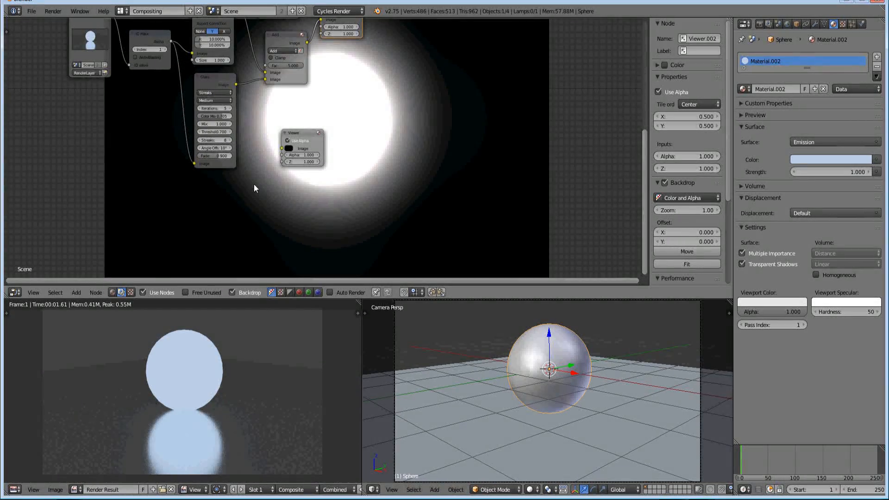
scroll(239, 184, up, 3)
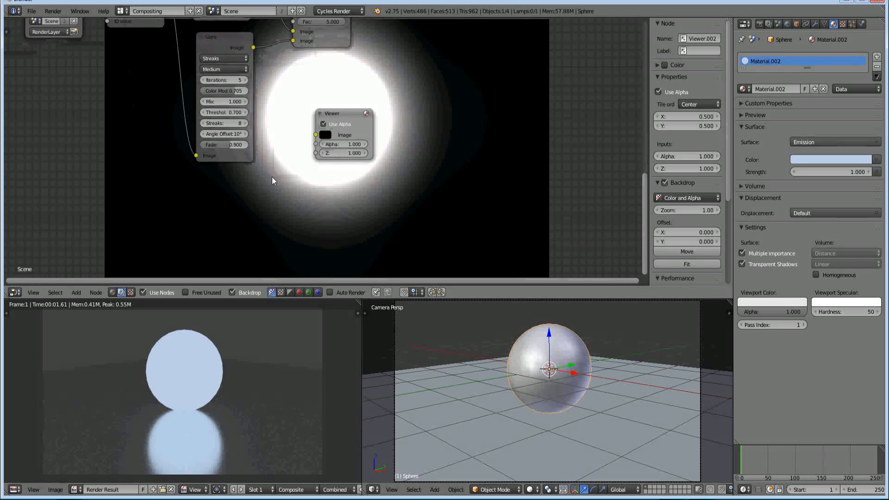
key(shift+a)
click(259, 192)
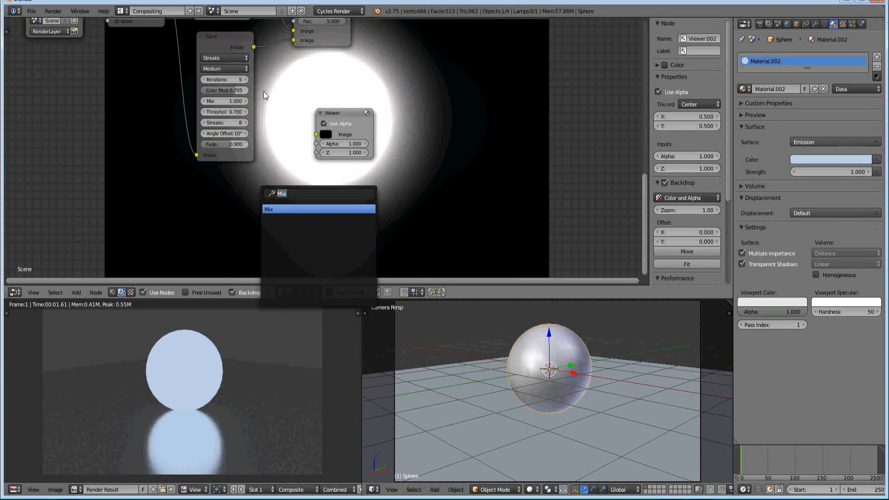
Duplicate the Glare node, place the copy directly below the original, and connect the ID Mask's Alpha output to its Image input
click(229, 38)
key(shift+d)
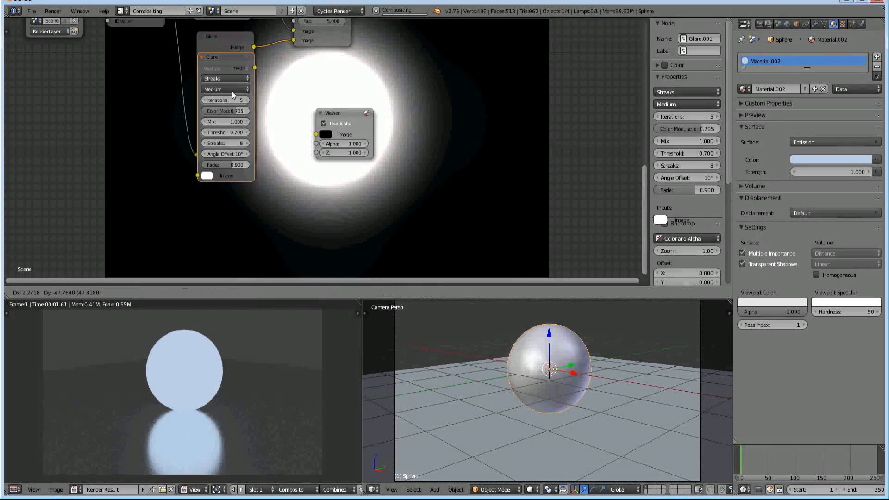
click(229, 177)
middle_drag(229, 178, 248, 159)
scroll(248, 159, down, 2)
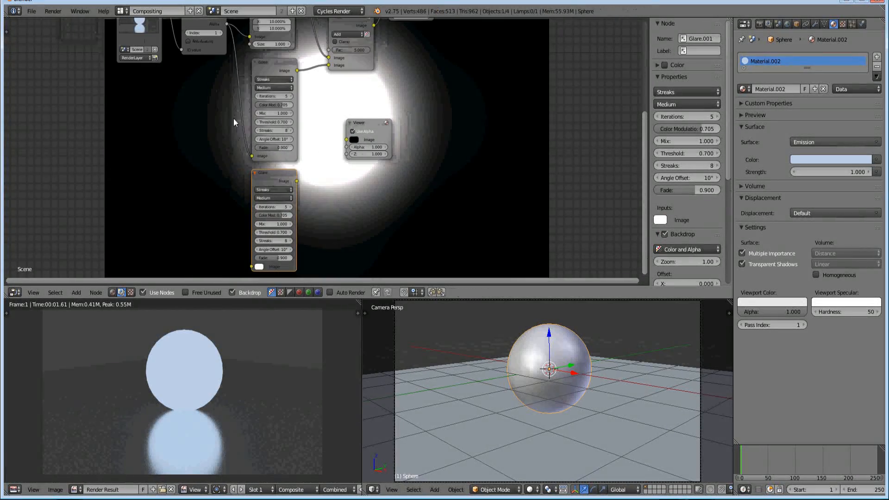
drag(226, 24, 251, 267)
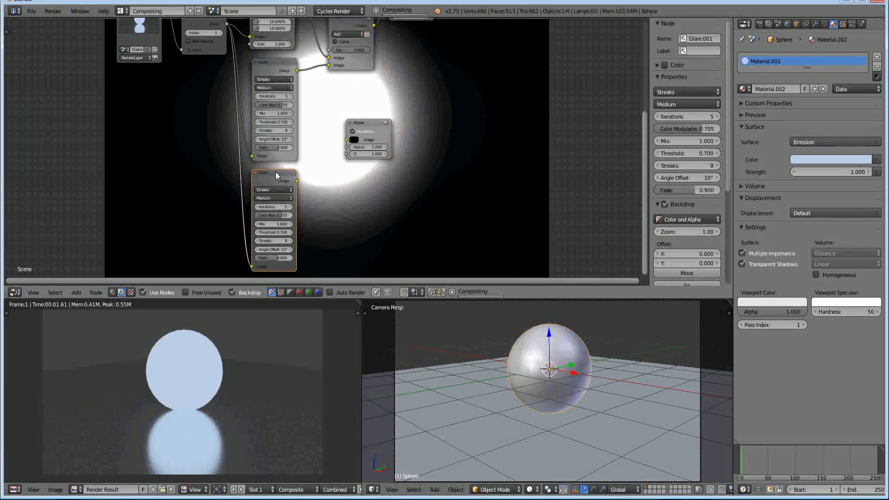
Set the duplicated Glare node's type to Ghosts
middle_drag(351, 215, 289, 167)
scroll(181, 172, up, 2)
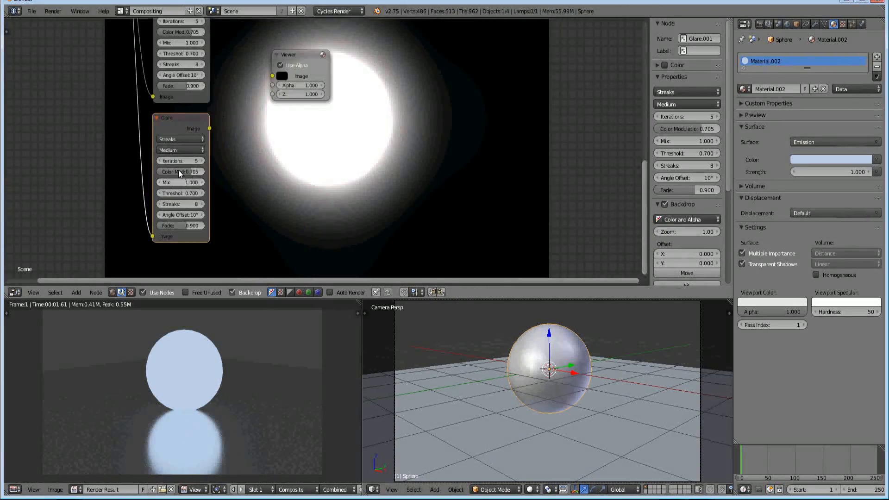
click(185, 148)
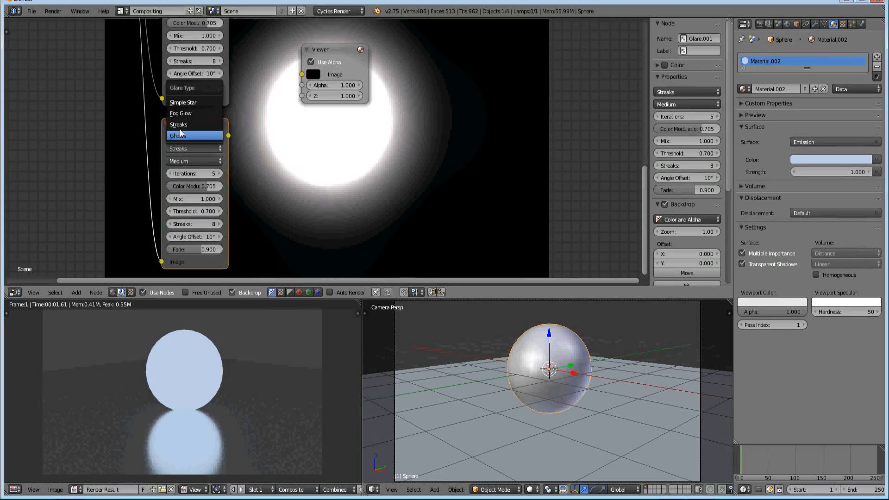
click(180, 134)
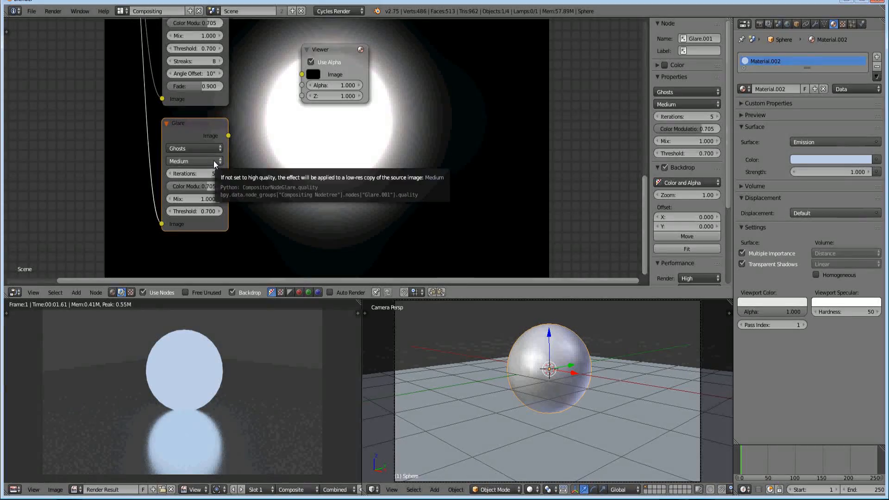
Set the Streaks Glare node's quality to Low
middle_drag(214, 112, 233, 211)
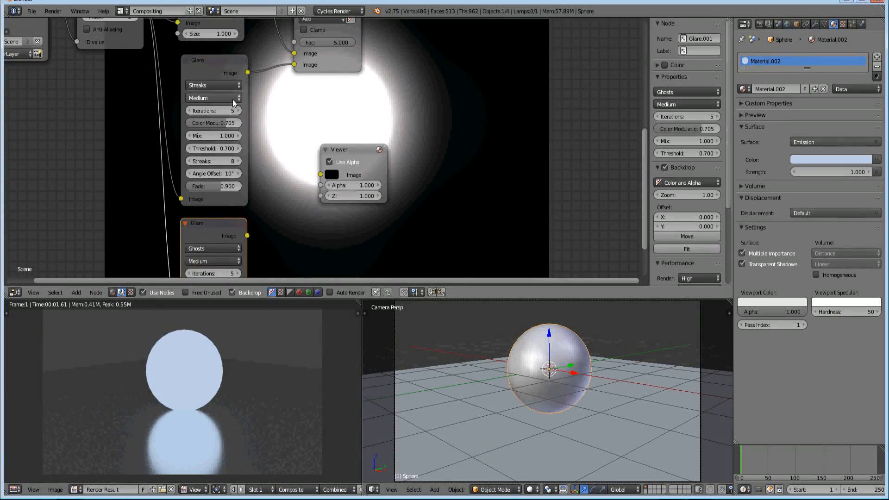
click(232, 99)
click(214, 64)
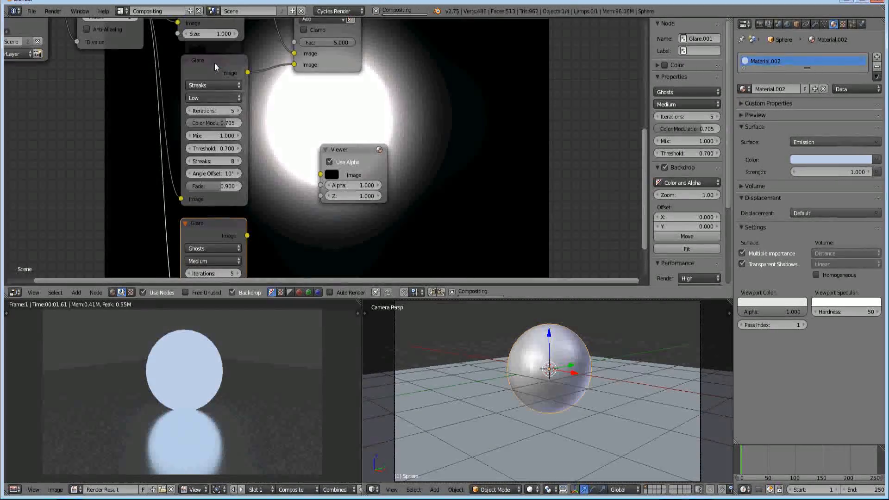
middle_drag(287, 127, 204, 137)
middle_drag(352, 131, 288, 131)
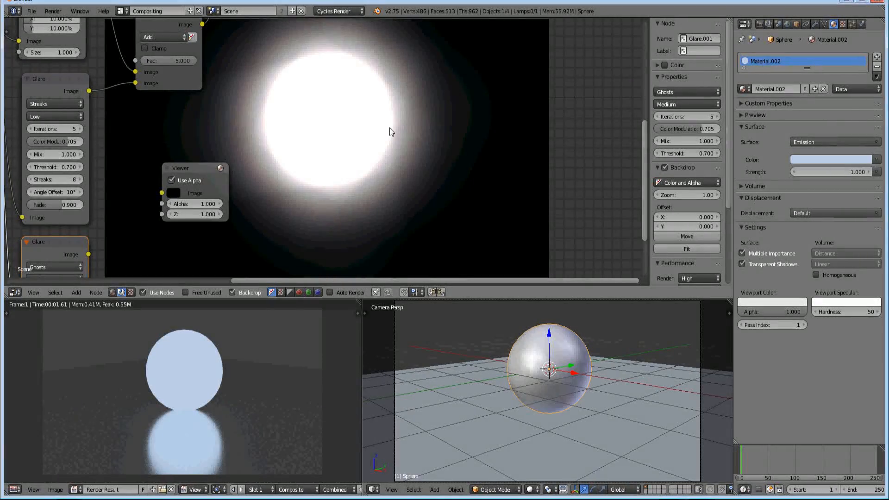
Switch the Streaks Glare's quality to High and back to Low to compare the results in the backdrop
click(77, 77)
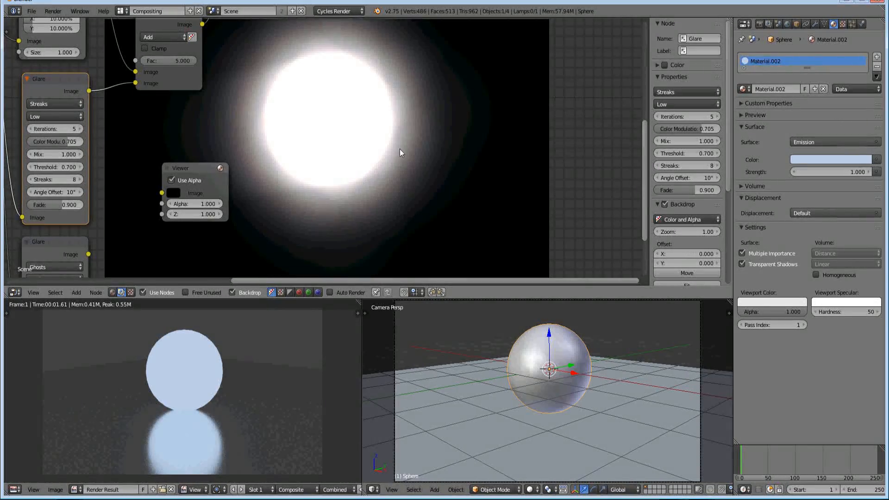
click(55, 116)
click(52, 104)
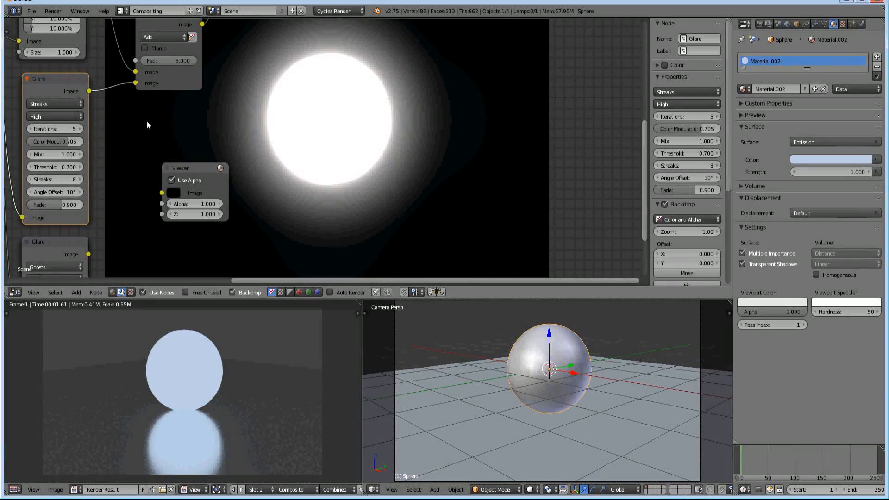
click(62, 116)
click(58, 84)
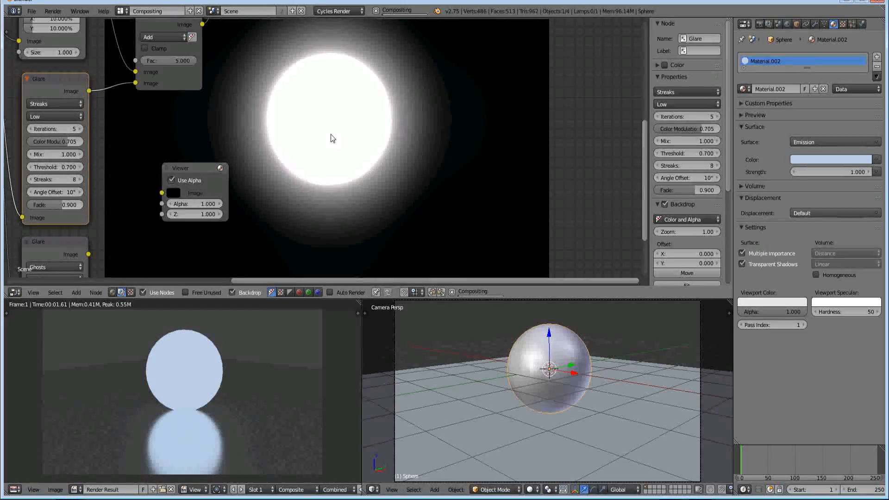
Move the unconnected Viewer next to the Ghosts Glare and connect the Glare's Image output to it
middle_drag(148, 210, 167, 140)
mouse_move(207, 218)
middle_down()
mouse_move(176, 164)
mouse_move(139, 157)
mouse_move(174, 165)
middle_up()
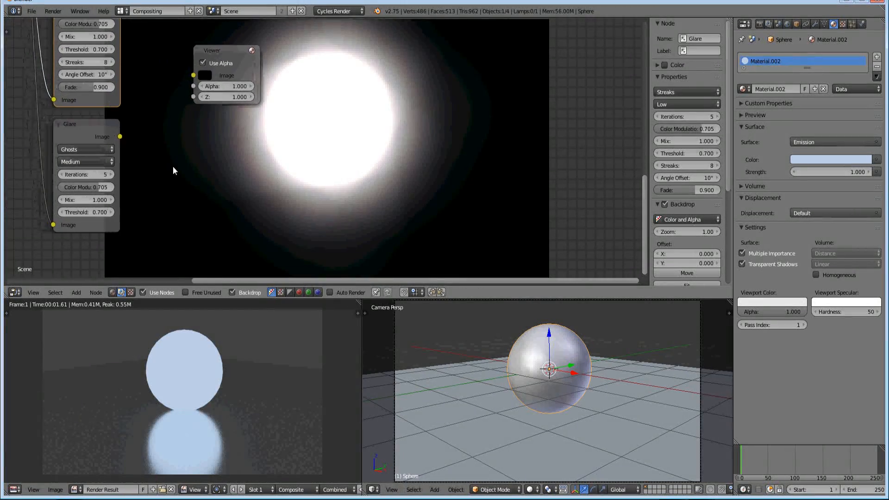
drag(223, 53, 173, 69)
middle_drag(143, 138, 148, 135)
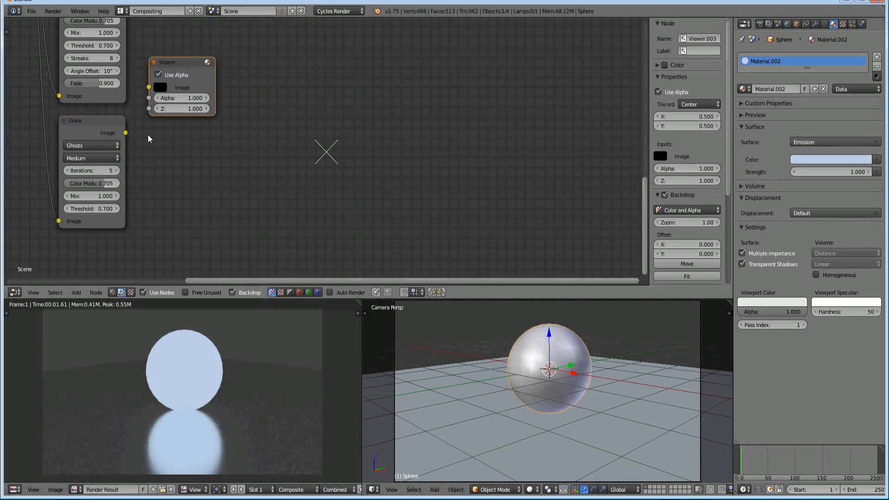
click(101, 132)
middle_drag(82, 123, 169, 143)
scroll(154, 155, up, 3)
drag(194, 141, 223, 82)
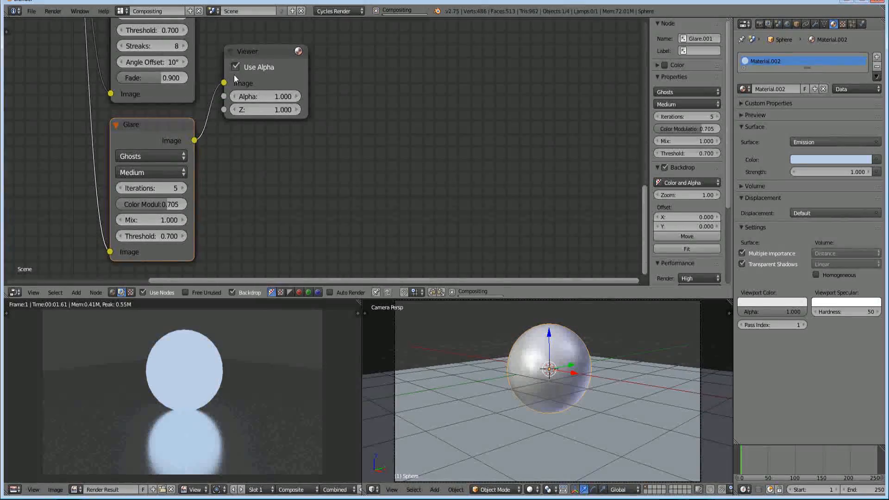
middle_drag(337, 153, 293, 133)
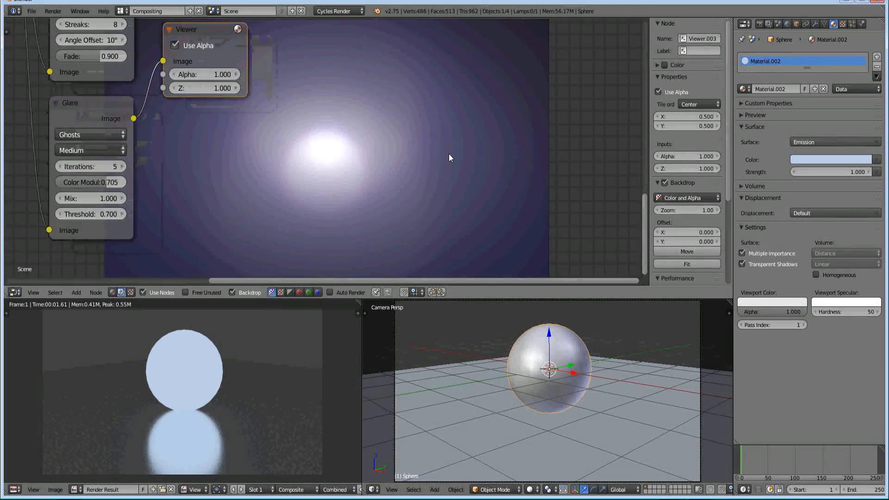
Set the Ghosts Glare's iterations to 4 and its color modulation to 0.386
click(73, 101)
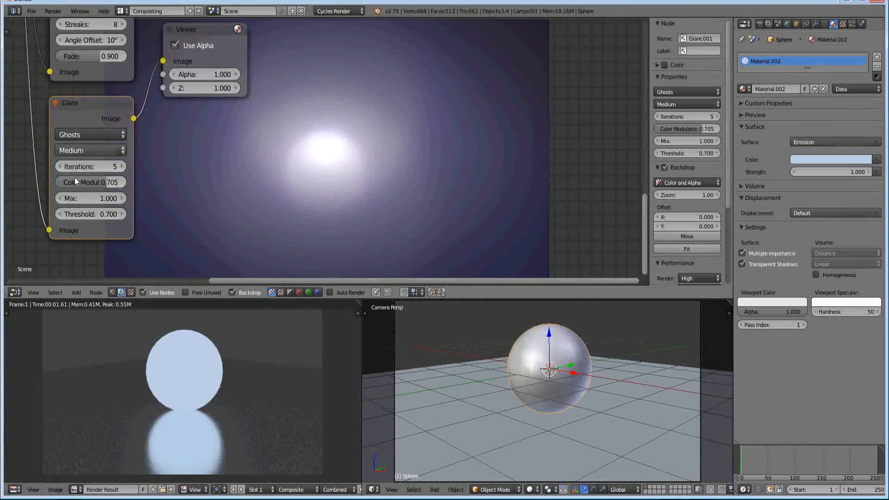
click(59, 166)
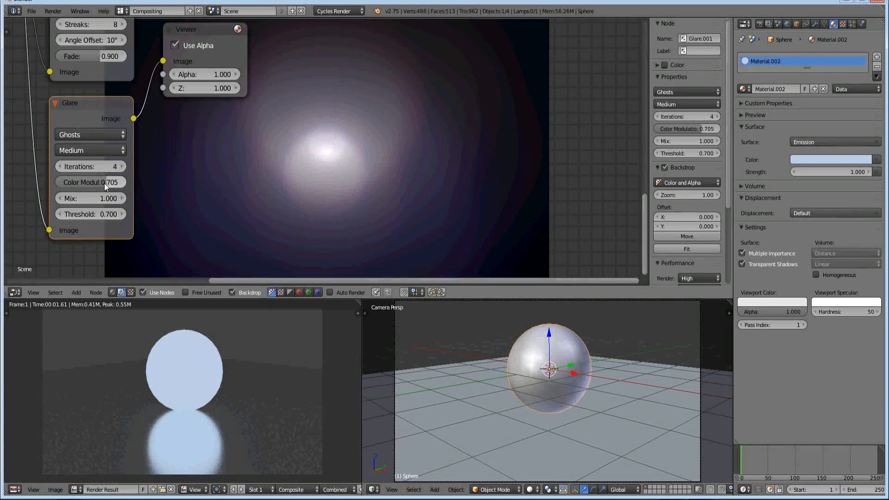
drag(104, 183, 86, 182)
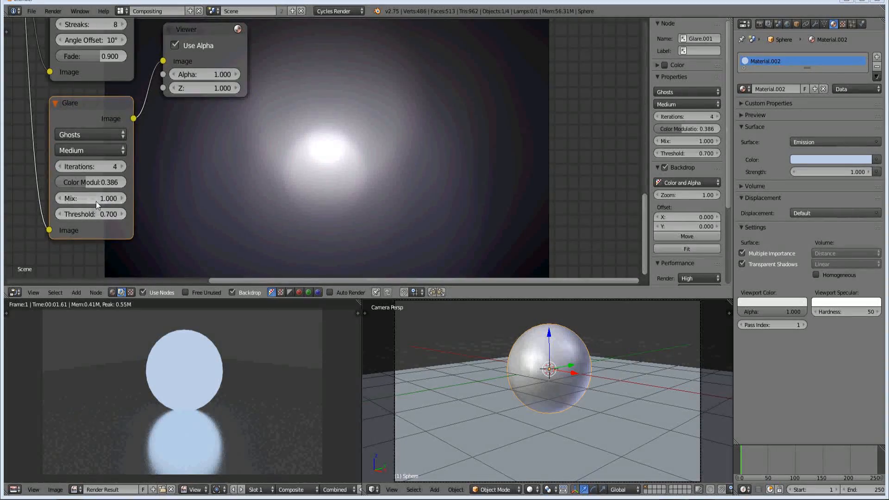
Flip the Ghosts Glare's mix to -1.000 and back to 1.000 to compare the original and processed images
key(minus)
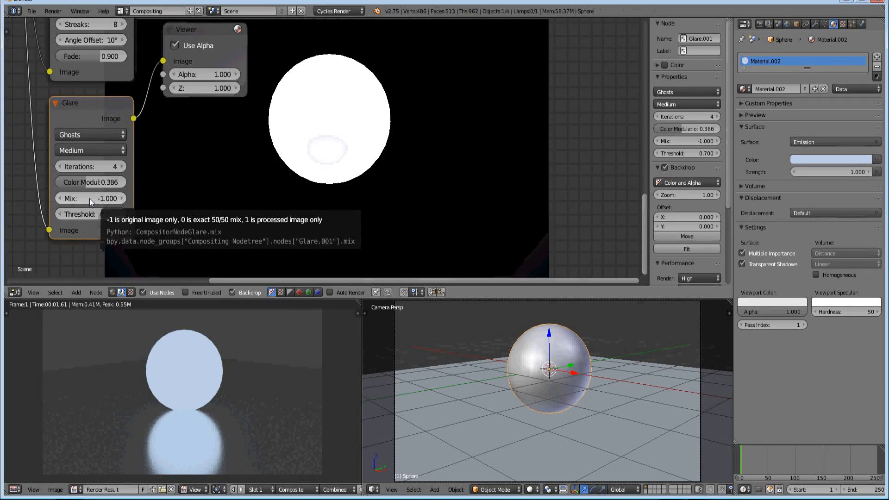
key(minus)
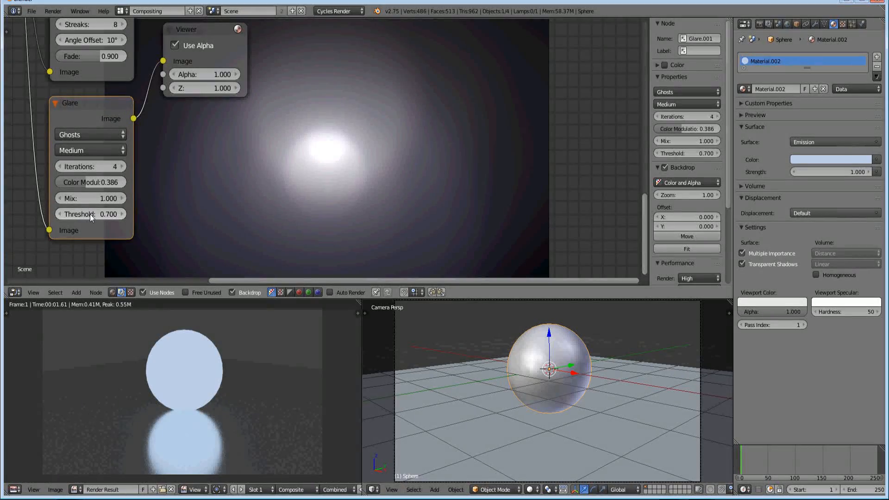
Try thresholds down to 0.600 on the Ghosts Glare and set the threshold to 0.800
click(123, 214)
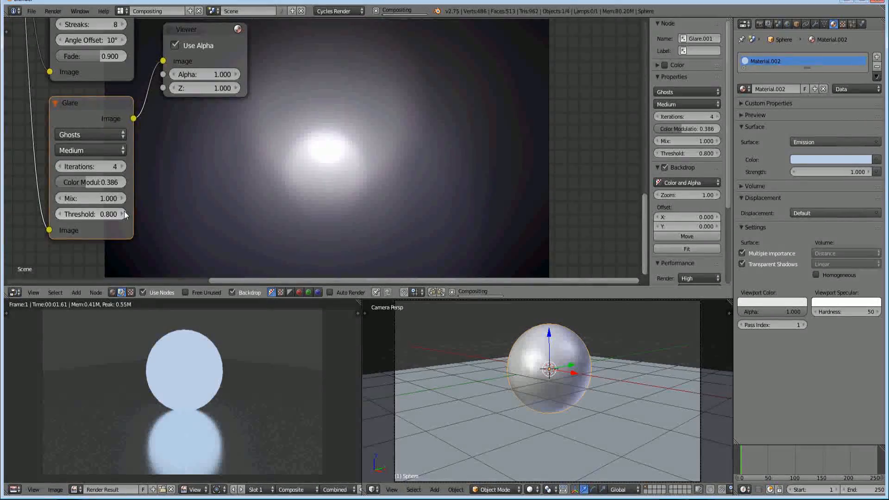
click(60, 215)
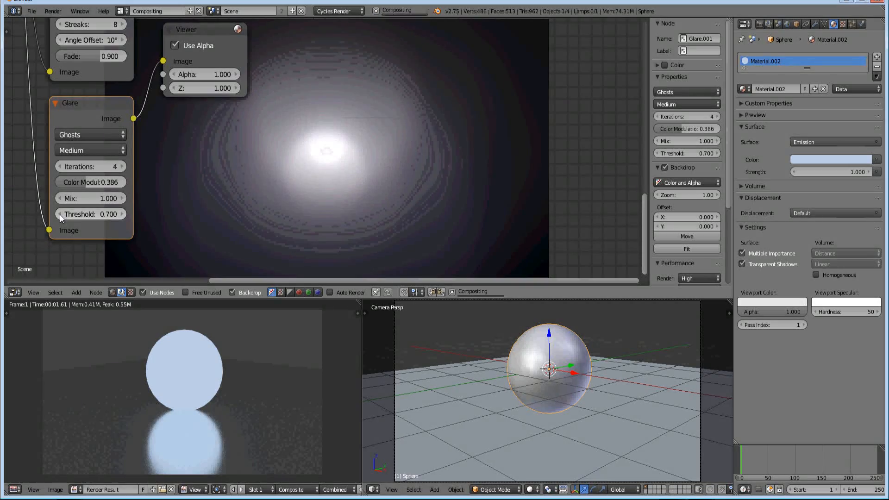
click(59, 214)
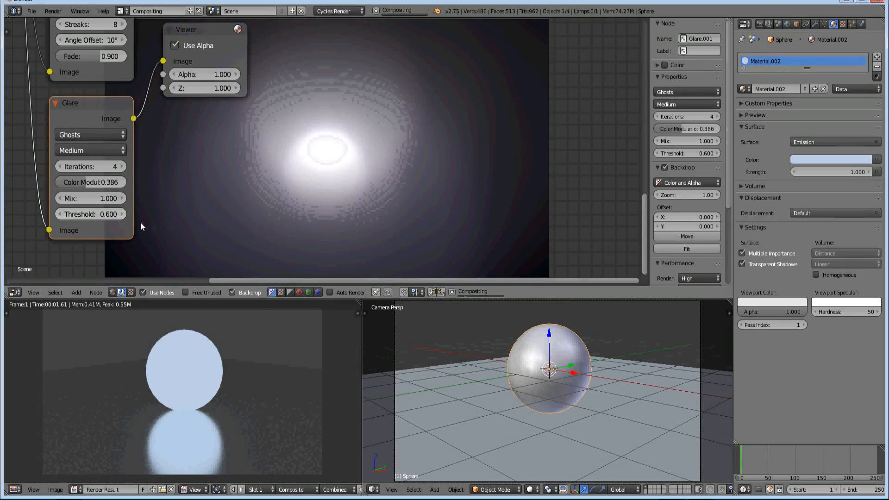
click(123, 214)
click(123, 214)
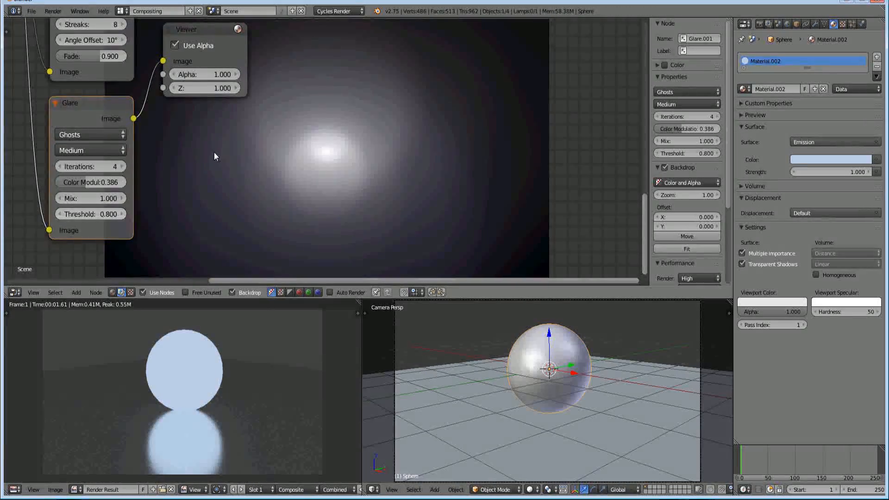
Test lower and higher thresholds on the Ghosts Glare in the backdrop and return the value to 0.800
middle_drag(216, 152, 162, 162)
scroll(162, 163, down, 4)
middle_drag(219, 153, 180, 156)
click(40, 214)
click(85, 217)
click(85, 217)
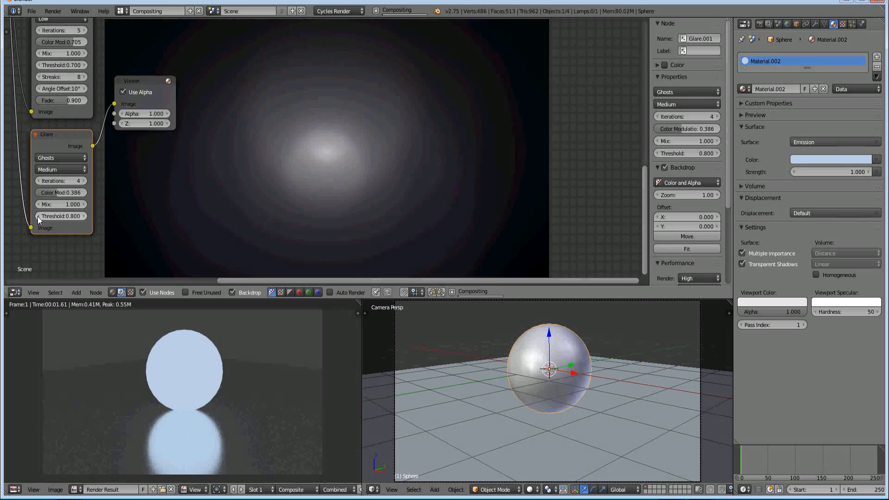
click(38, 216)
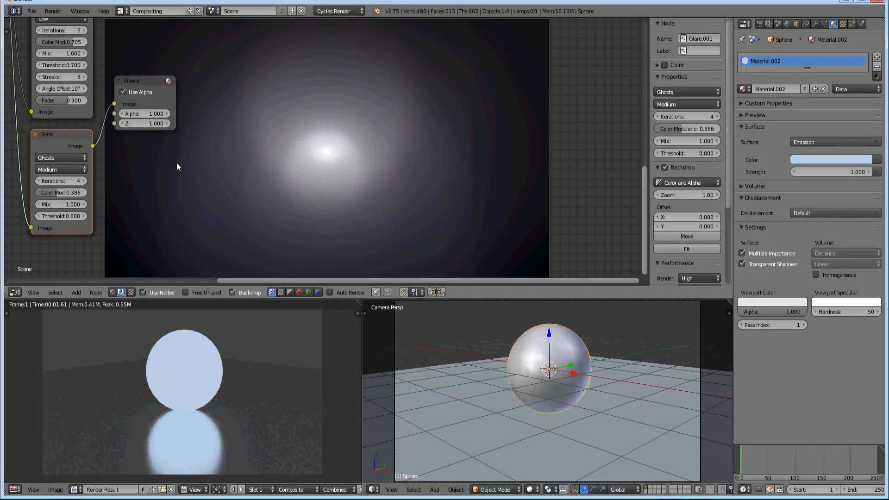
Move the Ghosts Glare's Viewer up beyond the Add node to make room for another node between them
middle_drag(160, 118, 137, 164)
drag(128, 128, 217, 131)
middle_drag(216, 105, 216, 165)
drag(213, 193, 347, 40)
middle_drag(254, 108, 315, 169)
middle_drag(229, 137, 233, 99)
Duplicate the Add node and place the copy between the original Add node and the Ghosts Glare's Viewer
key(shift+a)
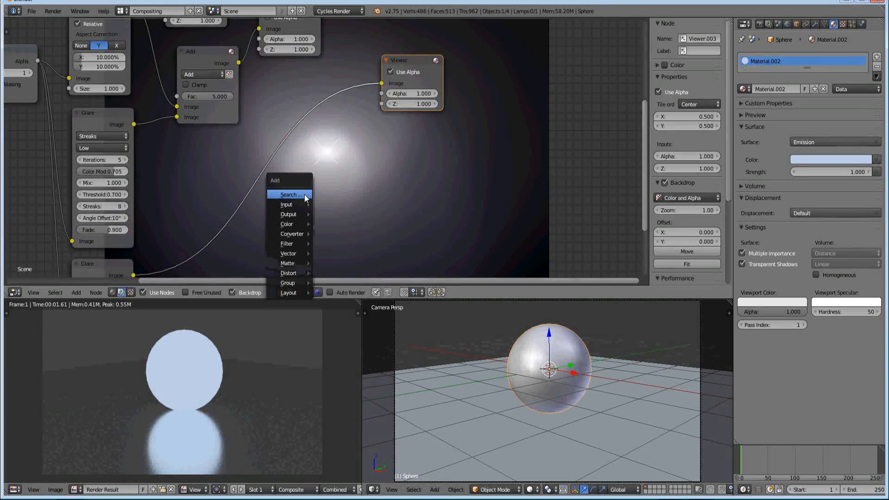
click(207, 51)
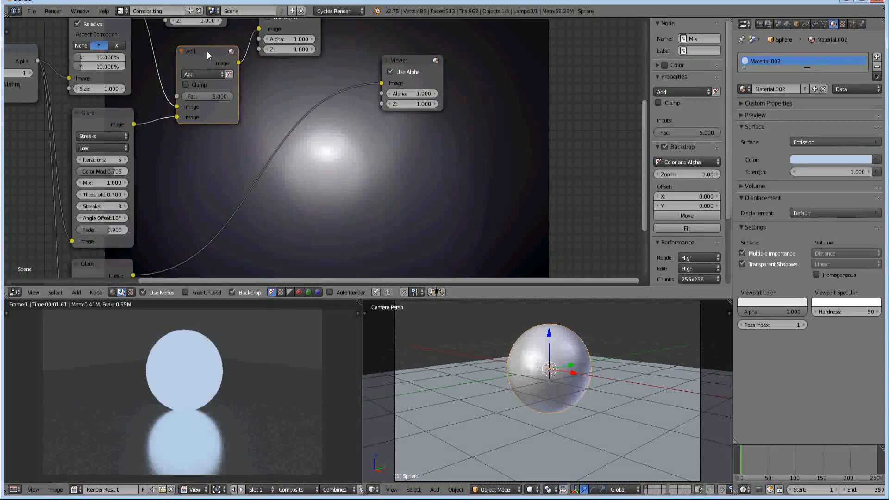
key(shift+d)
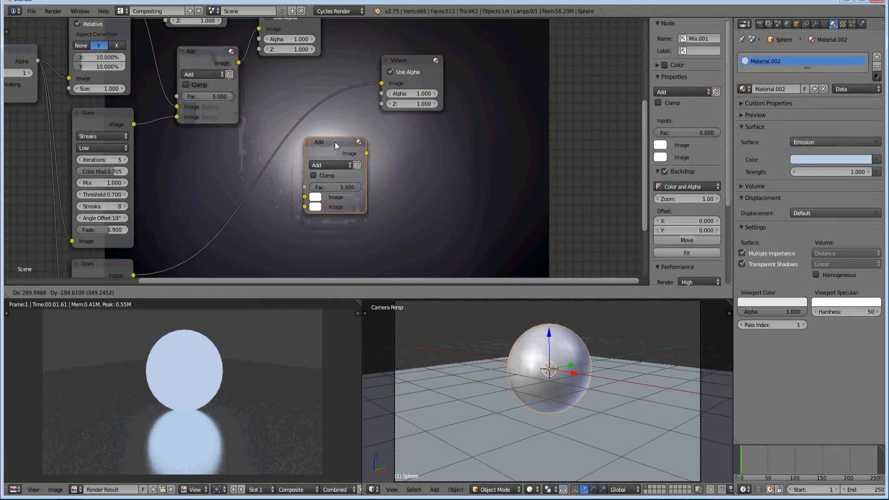
click(334, 142)
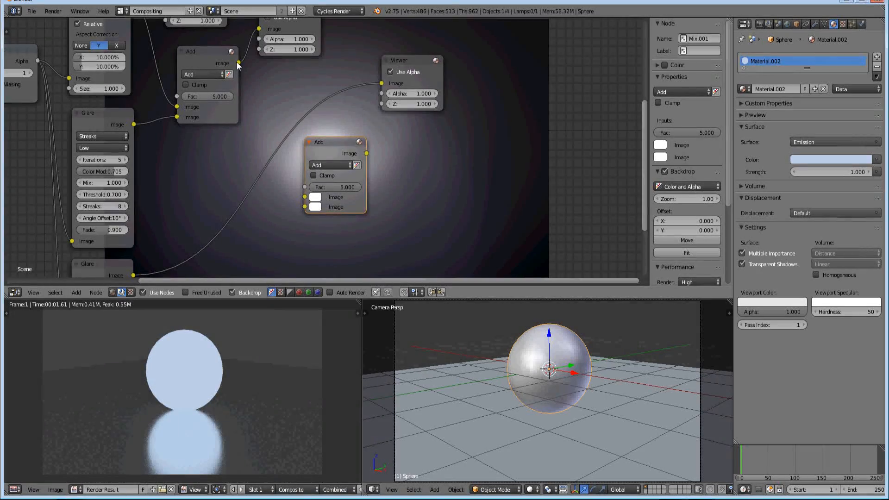
Connect the first Add node's output and the Ghosts Glare's output to the new Add node's two Image inputs
drag(238, 62, 305, 197)
middle_drag(276, 224, 286, 166)
drag(143, 217, 315, 149)
Connect the new Add node's Image output to the Viewer and move the node closer to the first Add node
middle_drag(345, 116, 286, 175)
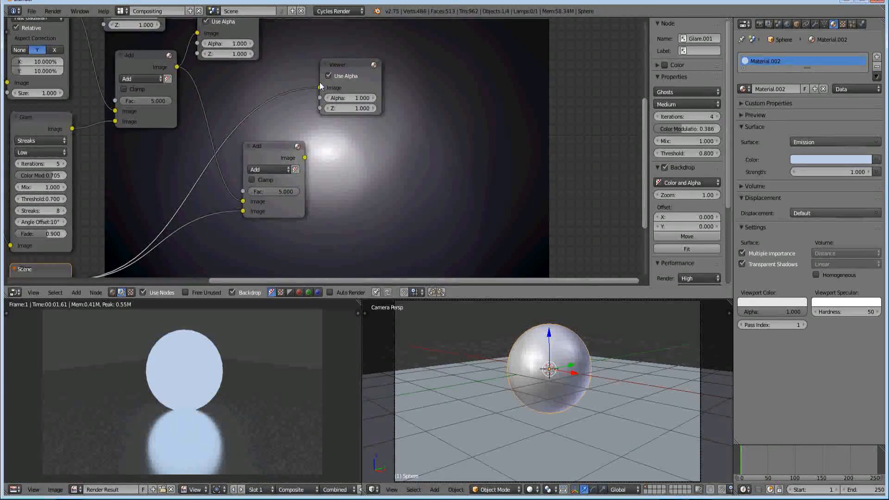
drag(304, 158, 318, 88)
drag(270, 152, 222, 160)
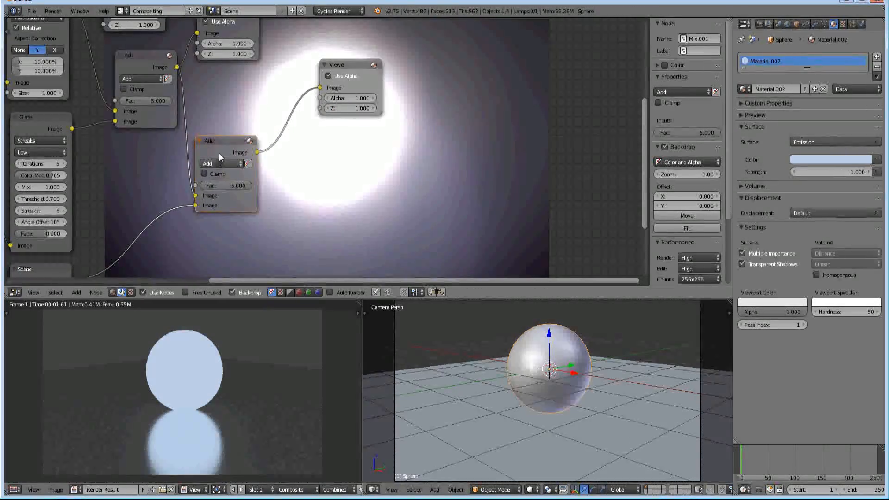
Try factors of 2 and 1 on the second Add node, settling on a Fac of 2.000
click(226, 187)
text(2)
key(Return)
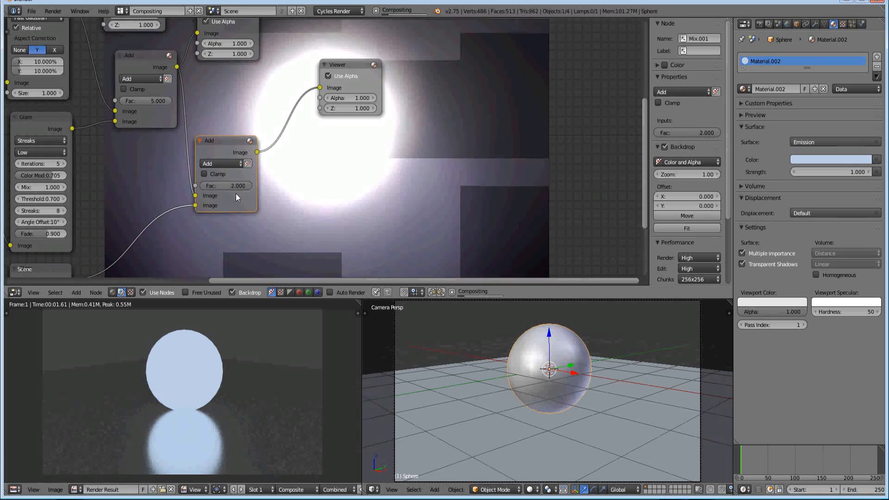
drag(236, 188, 218, 186)
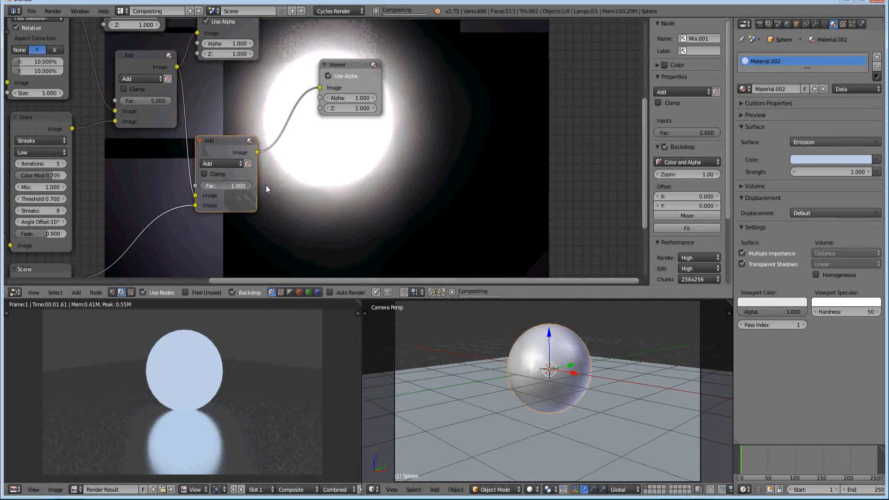
click(229, 185)
text(2)
key(Return)
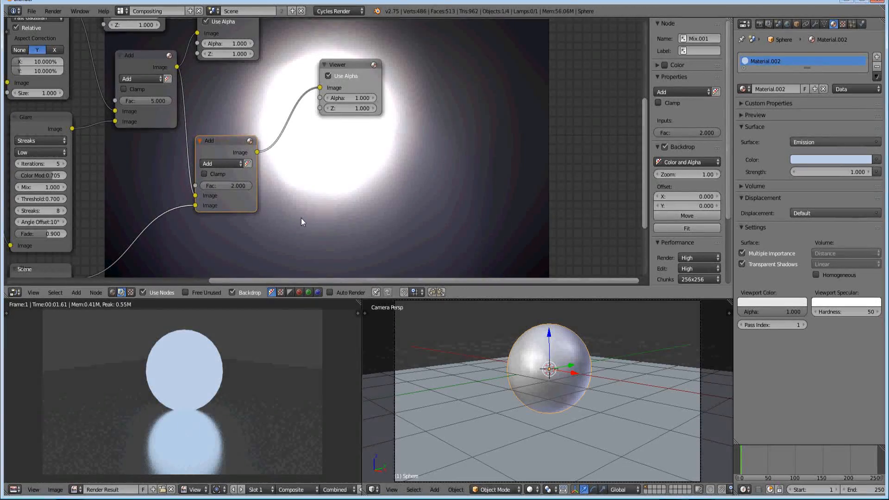
Add an Alpha Over node and place it between the second Add node and the free space below its Viewer
middle_drag(418, 171, 350, 132)
middle_drag(299, 144, 243, 166)
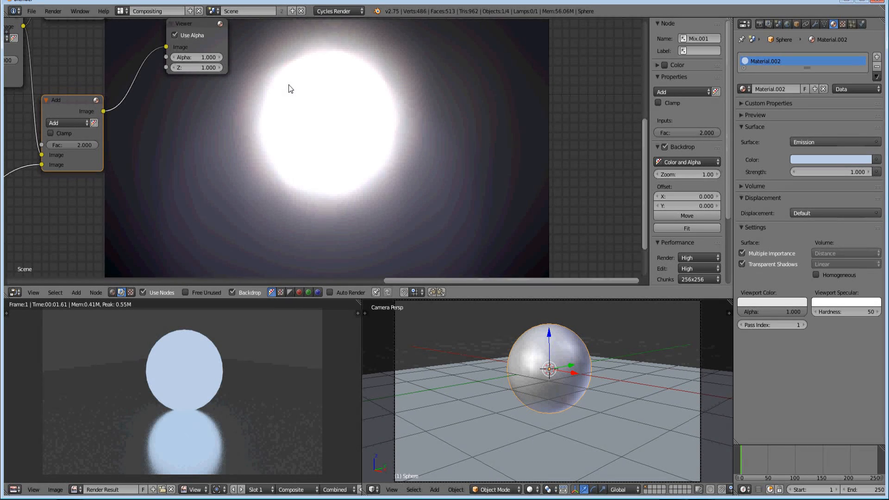
middle_drag(242, 116, 278, 148)
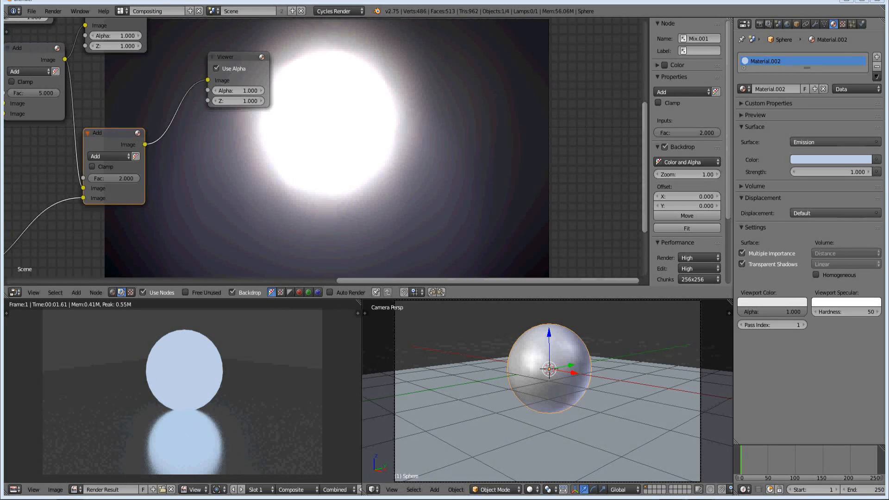
middle_drag(234, 165, 244, 163)
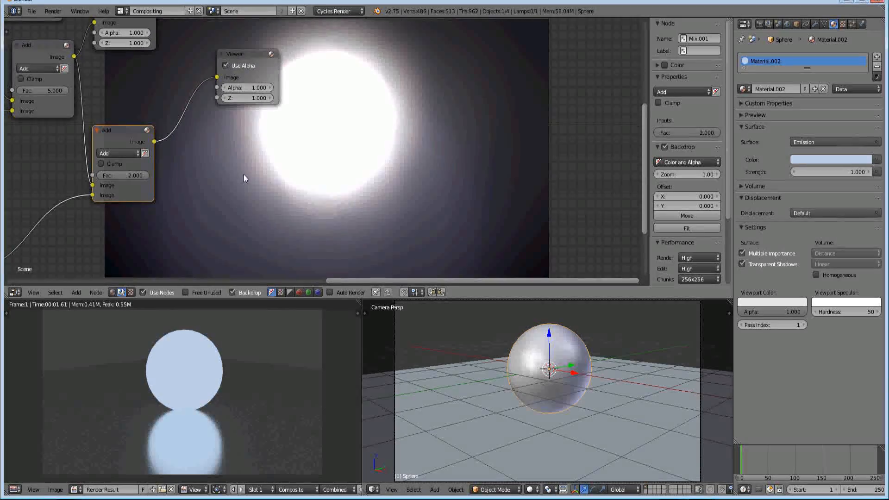
key(shift+a)
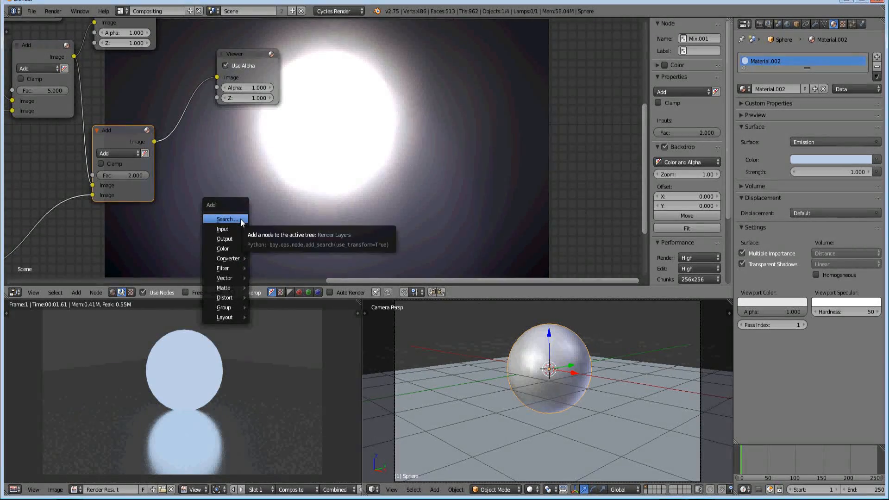
click(241, 219)
text(alpha)
key(Return)
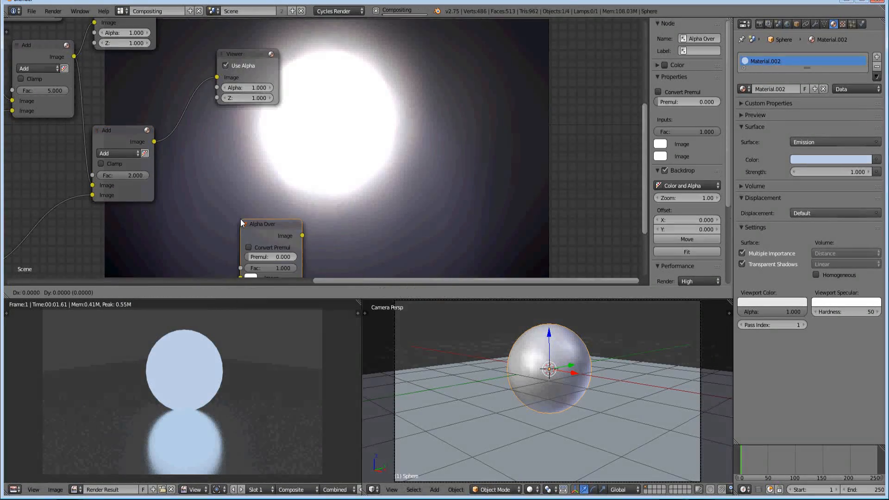
click(254, 159)
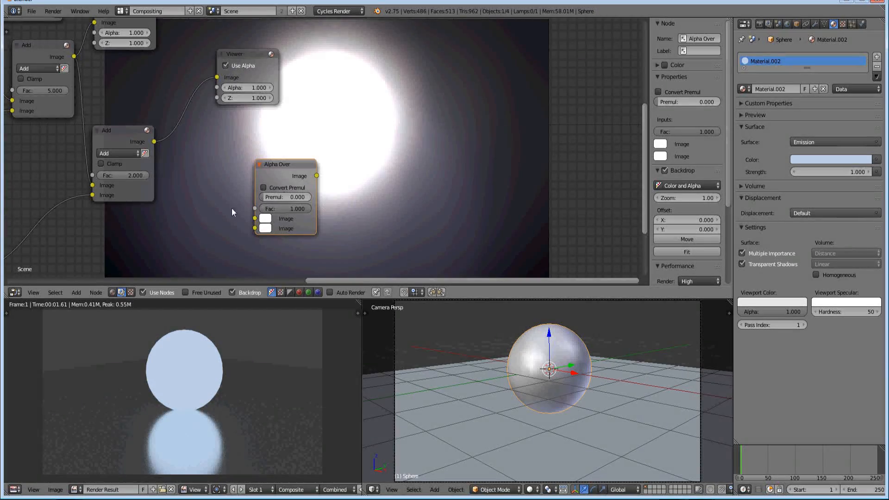
Link the second Add node's Image output to the Alpha Over node's lower Image input
middle_drag(213, 214, 258, 198)
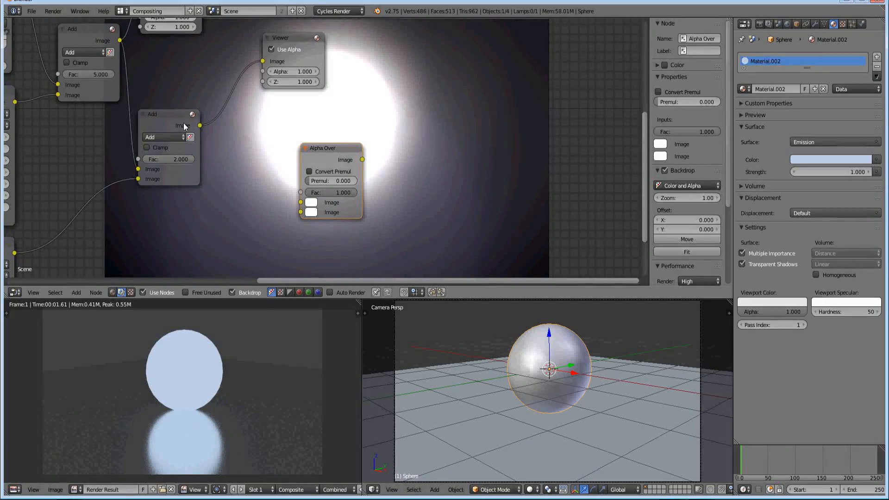
click(199, 126)
drag(200, 125, 211, 140)
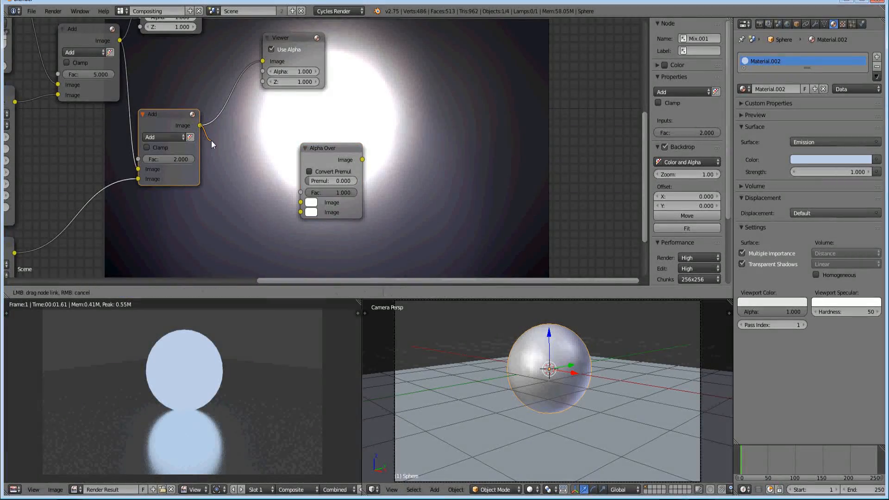
drag(230, 169, 300, 213)
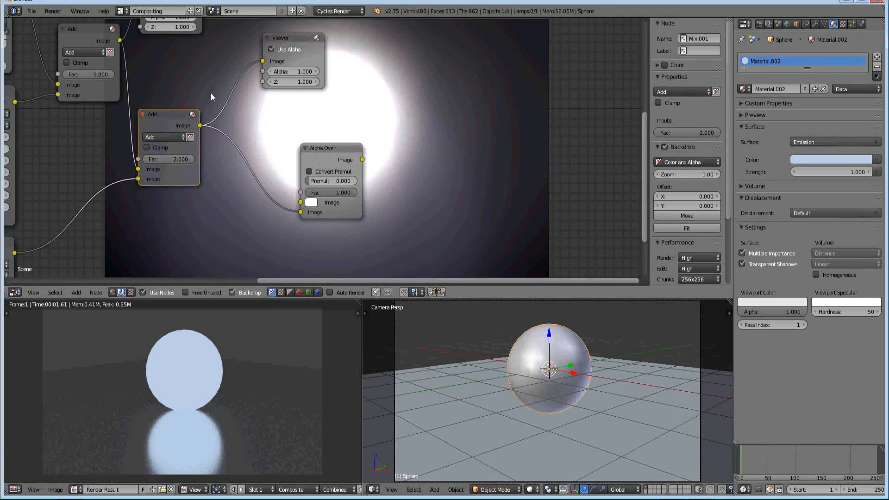
Connect the Render Layers node's Image output to the Alpha Over node's upper Image input
scroll(200, 224, down, 4)
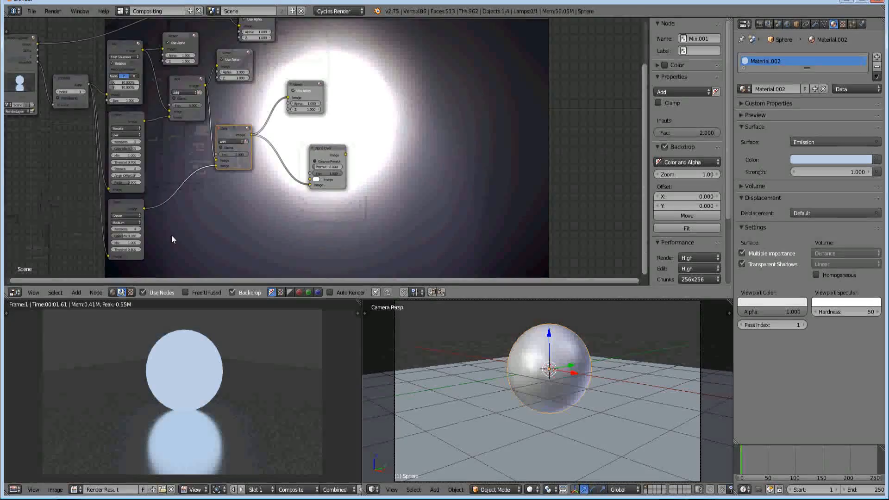
click(41, 51)
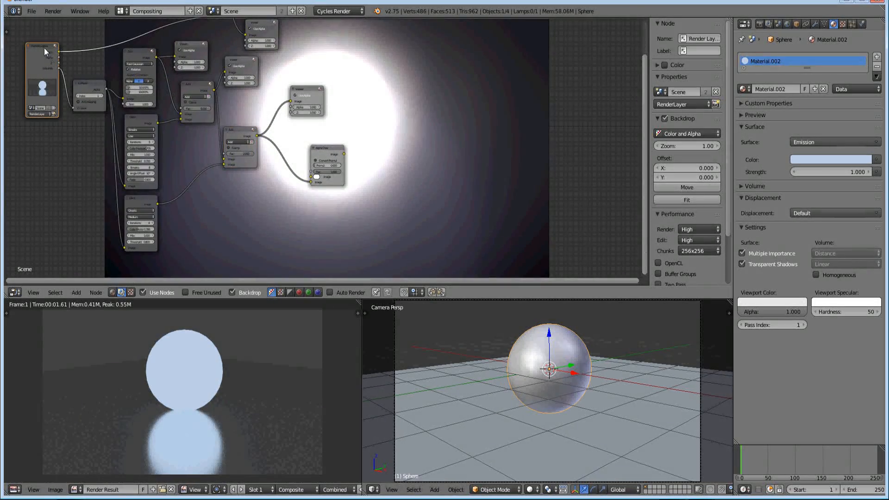
drag(59, 52, 314, 181)
scroll(323, 183, up, 3)
scroll(329, 178, right, 5)
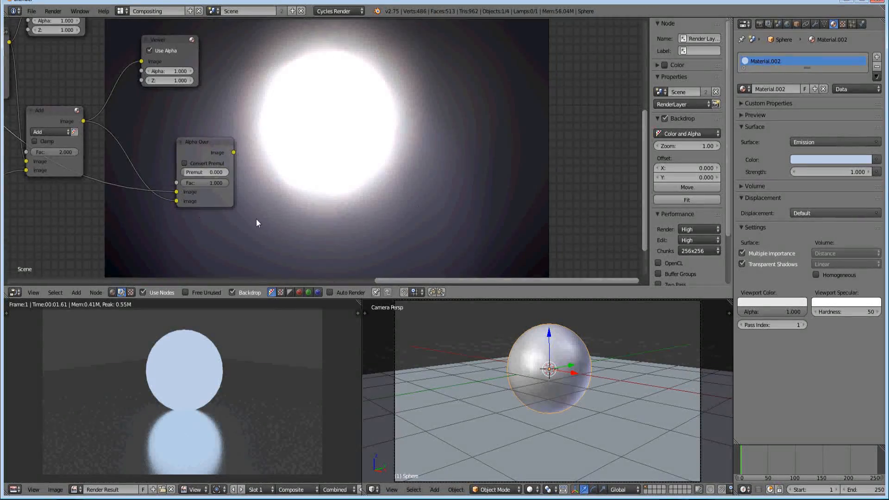
Enable Convert Premul on the Alpha Over node and widen the node slightly
click(188, 163)
click(230, 191)
drag(230, 192, 246, 193)
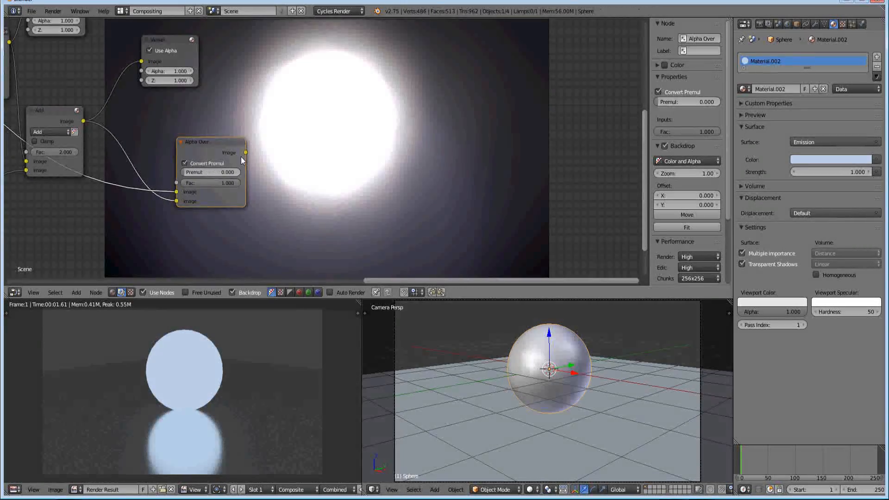
Duplicate the second Add node's Viewer, place the copy beyond the Alpha Over node, and feed it from the Alpha Over output
scroll(252, 169, down, 1)
scroll(260, 158, down, 3)
mouse_move(250, 146)
middle_down()
mouse_move(371, 113)
mouse_move(413, 143)
mouse_move(297, 133)
mouse_move(263, 144)
middle_up()
scroll(412, 144, up, 3)
scroll(262, 145, up, 2)
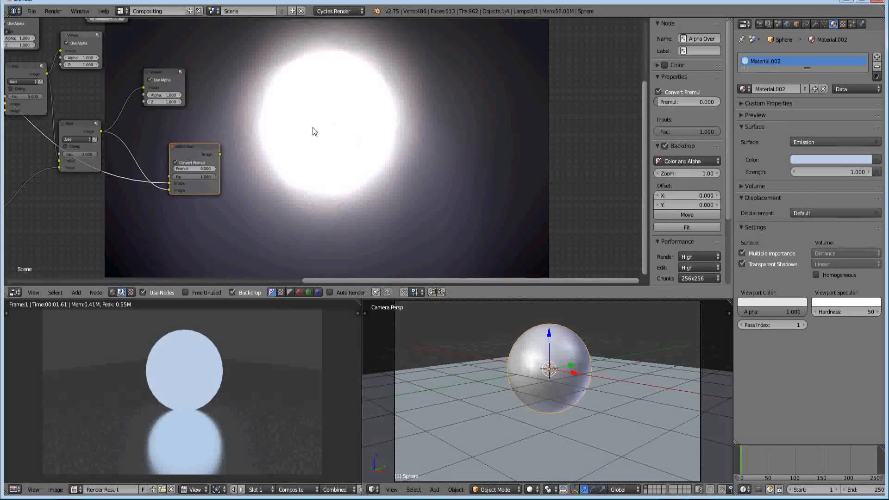
click(177, 78)
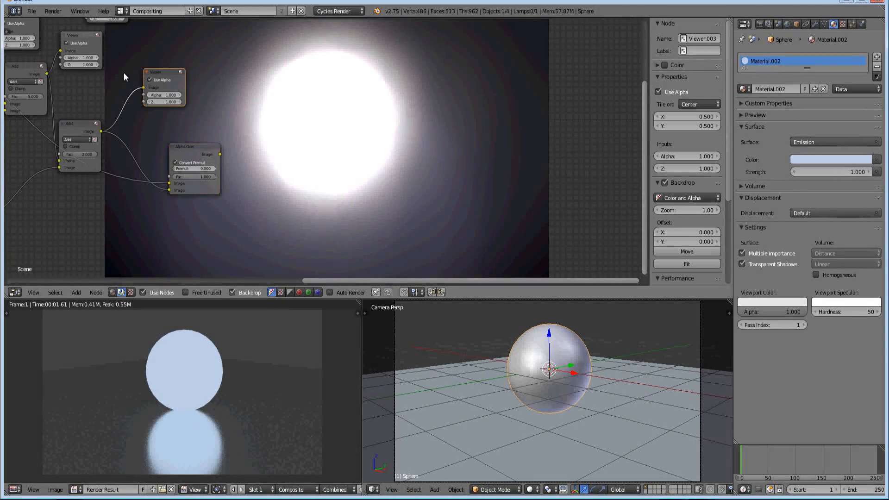
click(86, 133)
click(161, 74)
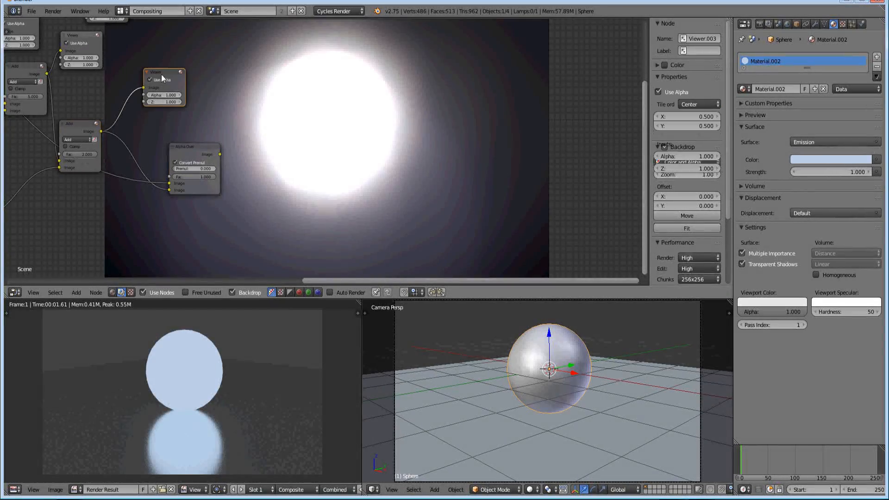
key(shift+d)
click(263, 125)
drag(218, 153, 191, 149)
click(247, 125)
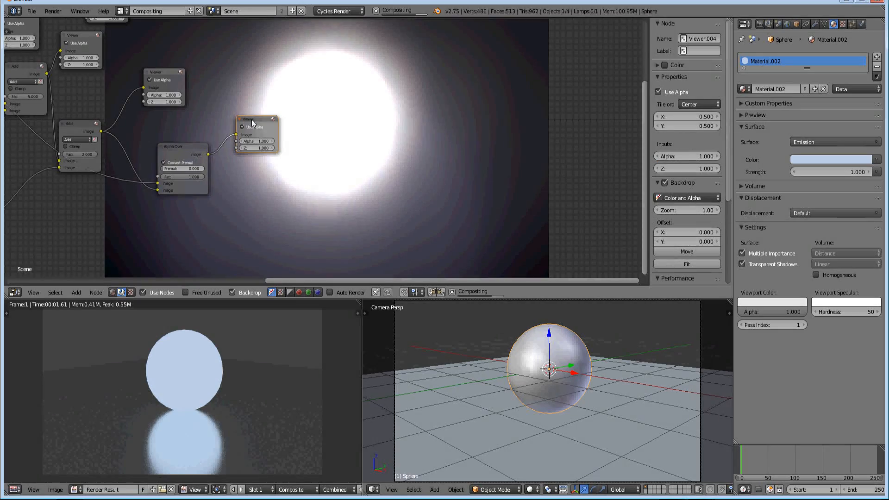
Toggle the Alpha Over node's Convert Premul off and back on to compare the result
middle_drag(313, 137, 203, 139)
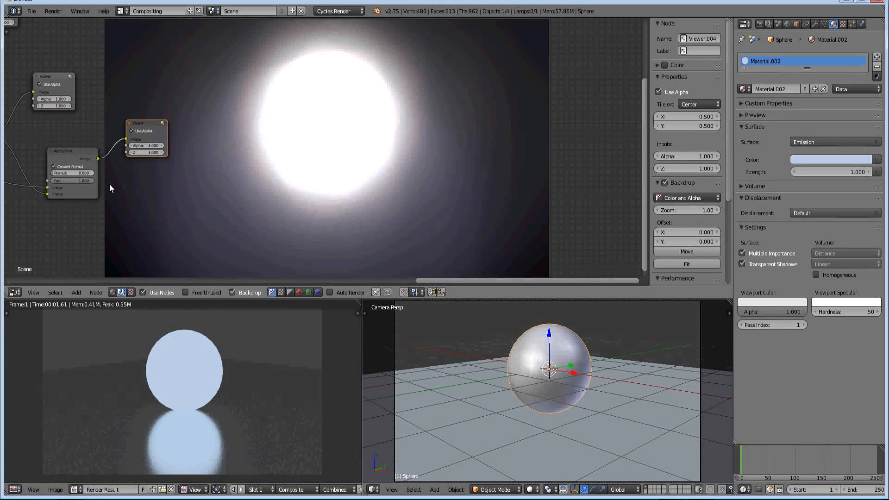
middle_drag(109, 184, 167, 183)
click(111, 165)
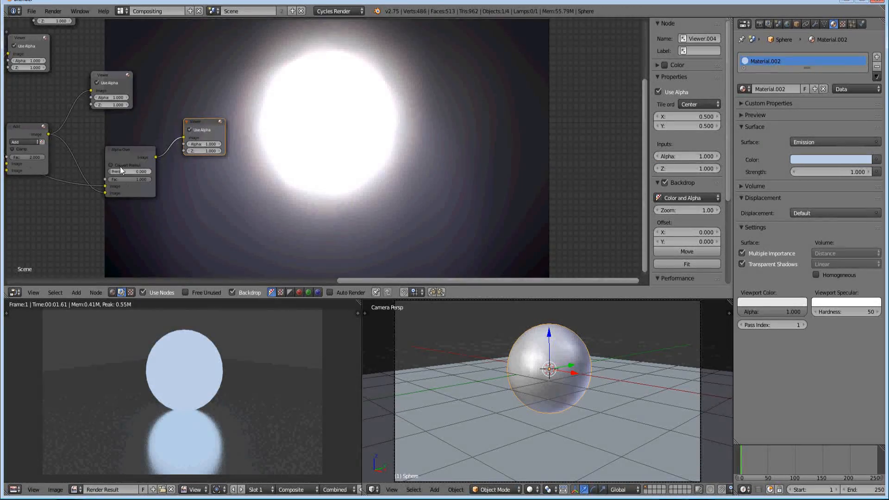
click(121, 165)
Move the Render Layers and ID Mask nodes farther away from the blur and glare nodes to open up space
middle_drag(363, 234, 285, 179)
middle_drag(86, 126, 215, 193)
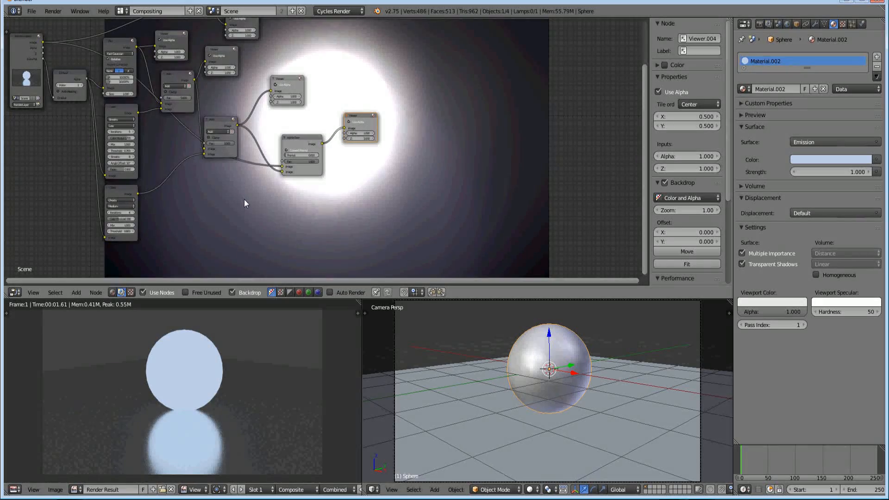
middle_drag(117, 187, 216, 214)
drag(119, 62, 56, 64)
drag(159, 97, 99, 99)
Shift the Streaks Glare, Ghosts Glare and Blur nodes toward the ID Mask node, away from the Add nodes
drag(218, 149, 182, 147)
drag(216, 213, 178, 213)
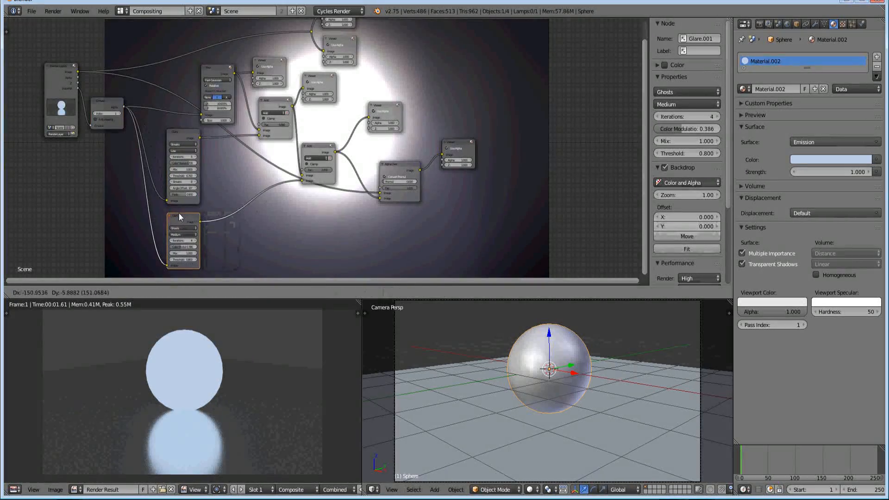
drag(216, 66, 176, 60)
drag(184, 131, 173, 129)
click(181, 219)
drag(181, 216, 168, 213)
Examine the combined glow in the backdrop and the layout of the whole compositing node tree
middle_drag(260, 193, 94, 185)
middle_drag(407, 165, 293, 135)
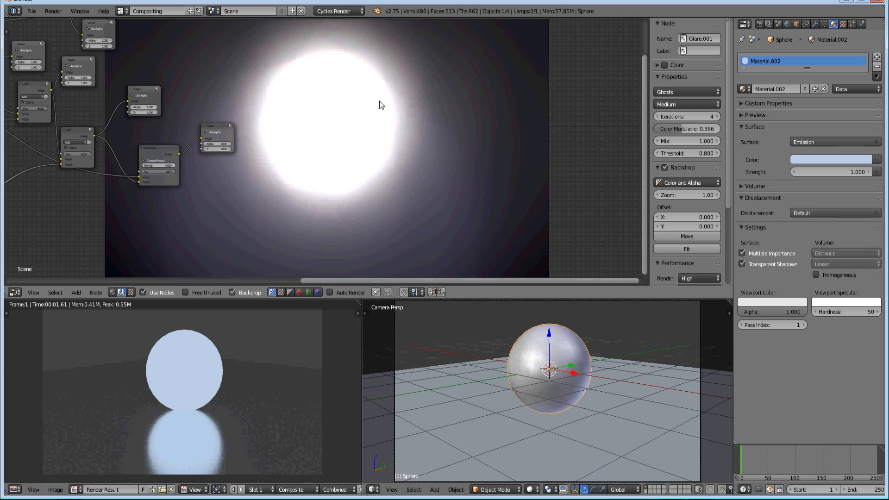
middle_drag(238, 189, 251, 143)
middle_drag(176, 162, 419, 206)
middle_drag(245, 108, 261, 151)
scroll(261, 101, up, 2)
middle_drag(257, 93, 258, 119)
scroll(256, 119, up, 2)
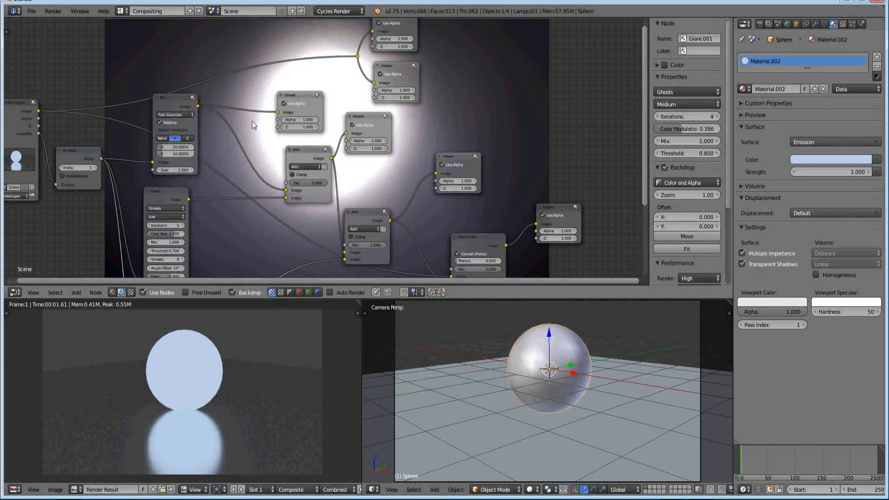
Add a ColorRamp node and drop it in the empty area above the Alpha Over node's Viewer
middle_drag(246, 156, 242, 132)
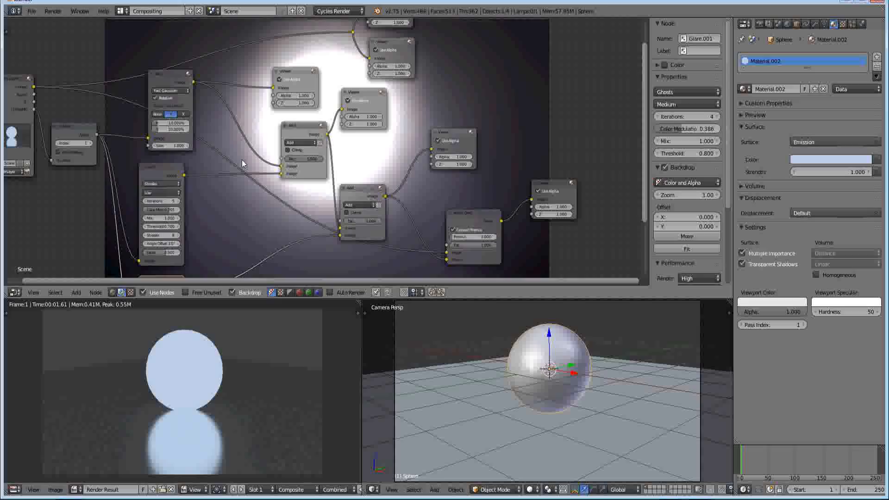
key(shift+a)
click(245, 225)
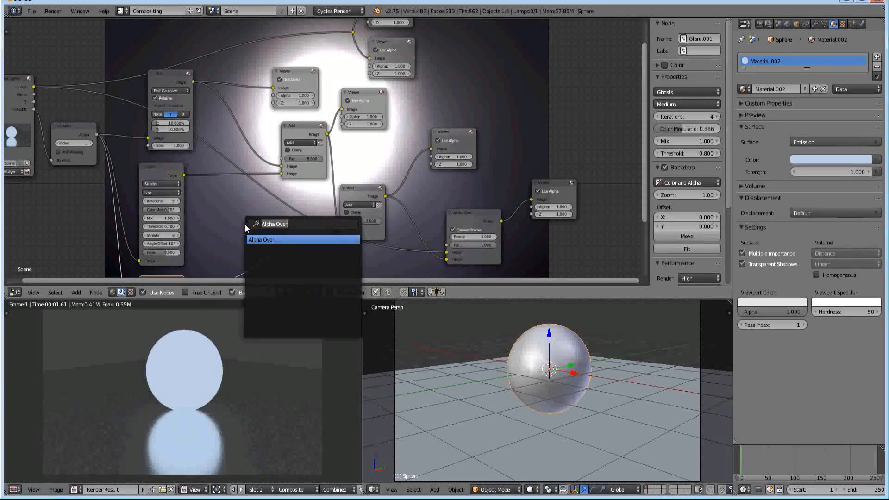
text(color)
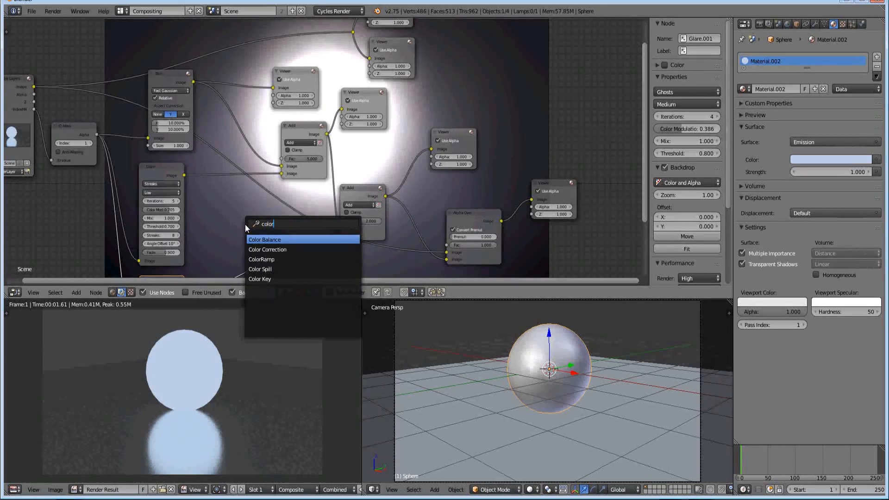
key(Down)
key(Down)
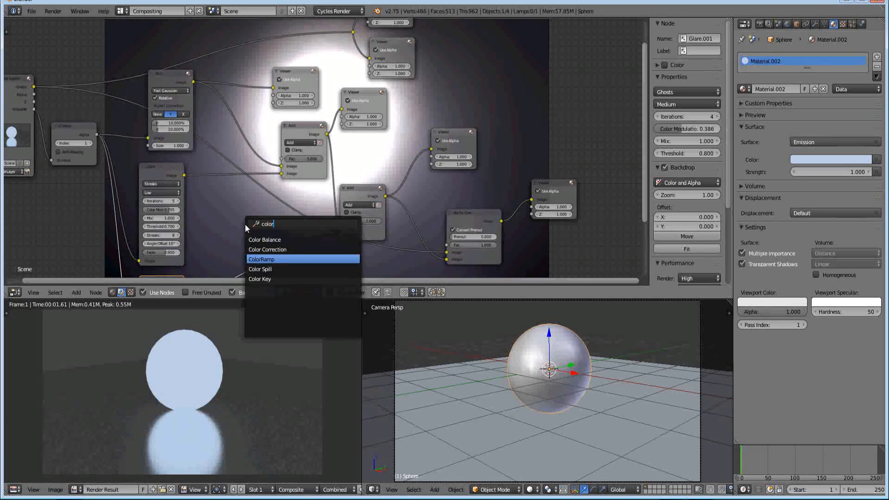
click(276, 259)
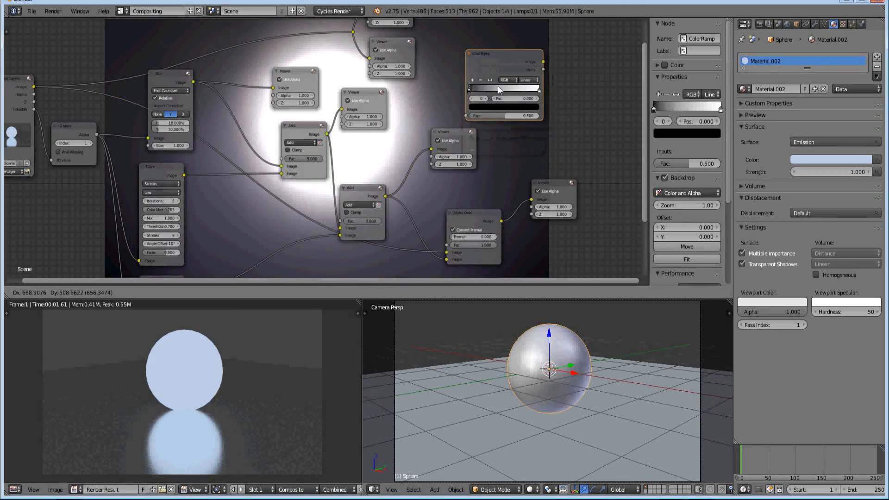
click(512, 84)
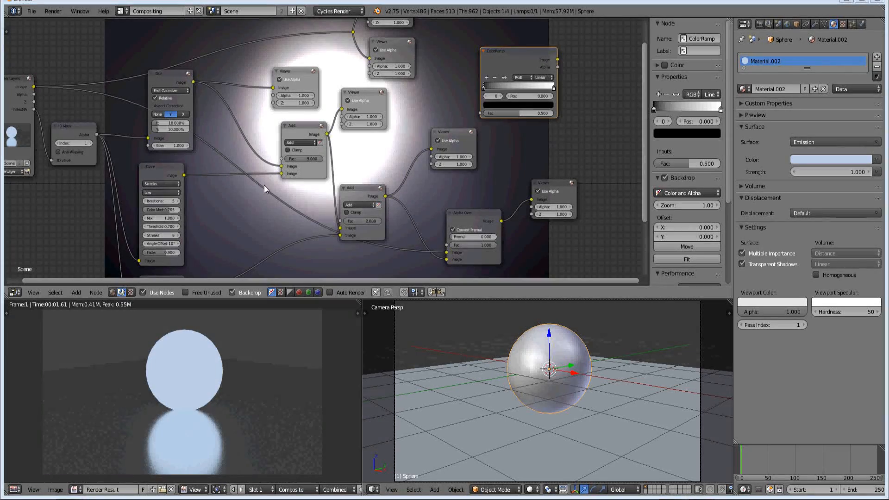
Spread the two Add nodes apart and insert the ColorRamp on the link between them, positioning it in the gap
drag(307, 127, 241, 117)
drag(543, 48, 343, 133)
drag(374, 189, 414, 185)
drag(329, 134, 319, 145)
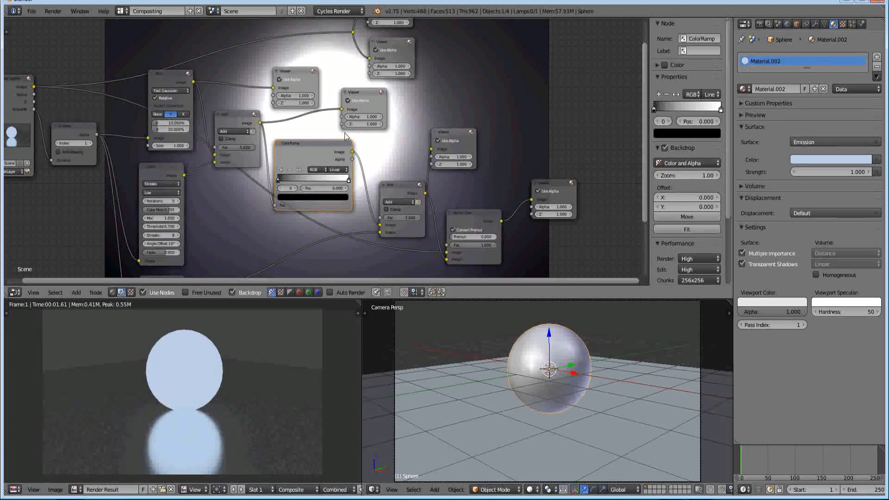
scroll(303, 204, up, 2)
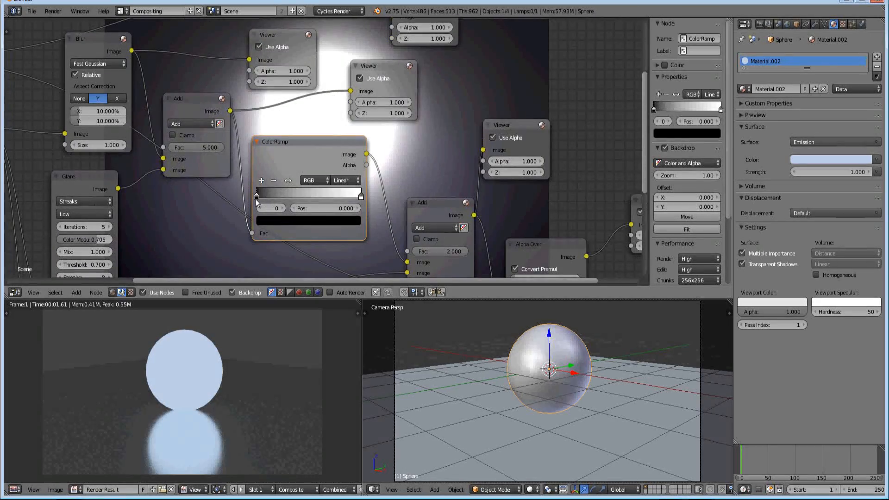
mouse_move(258, 198)
mouse_down()
mouse_move(322, 195)
mouse_move(268, 192)
mouse_up()
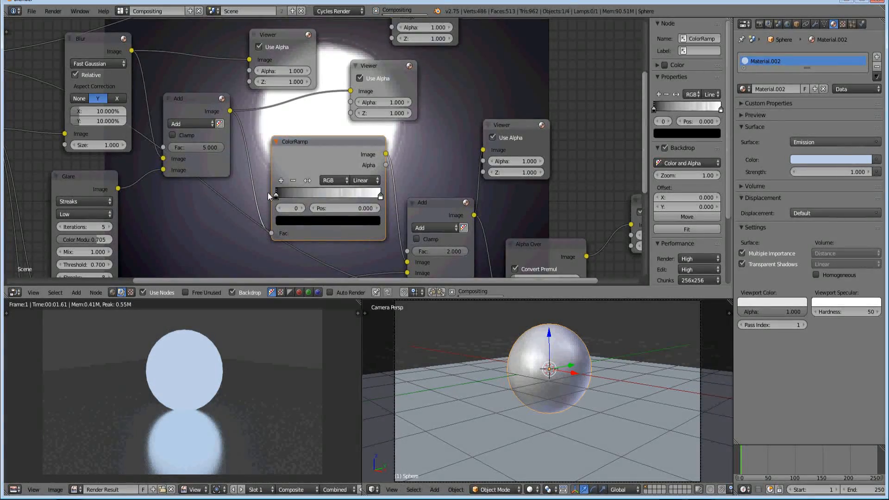
Select the ColorRamp's white stop, then duplicate the node and insert the copy on the link between the Ghosts Glare and second Add nodes
mouse_move(381, 197)
mouse_down()
mouse_move(331, 196)
mouse_move(399, 194)
mouse_up()
middle_drag(395, 195, 309, 138)
scroll(313, 172, down, 3)
drag(259, 103, 249, 98)
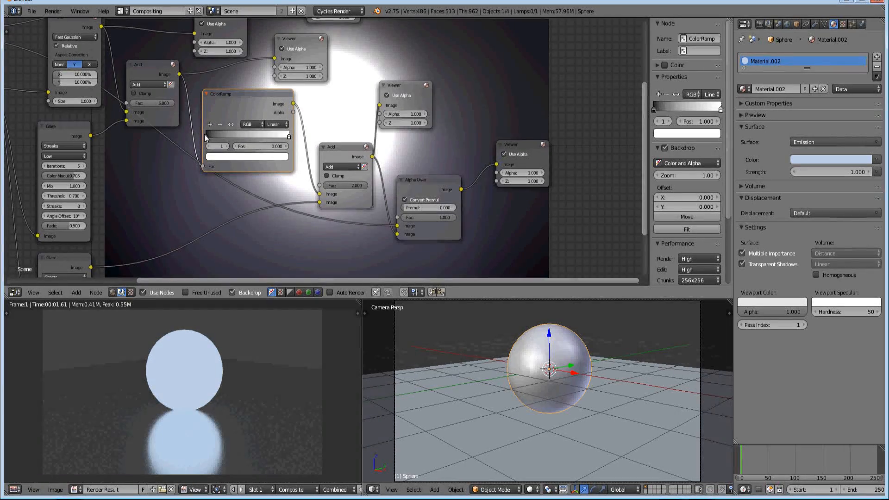
middle_drag(225, 210, 211, 130)
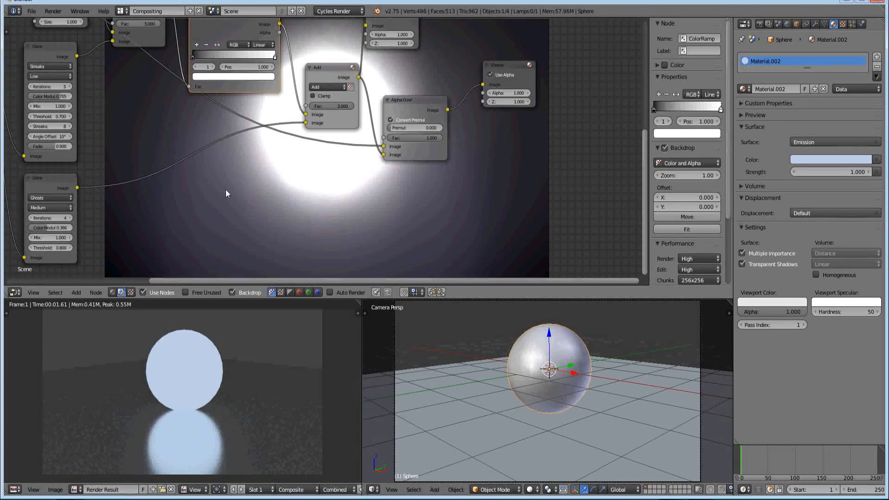
middle_drag(226, 190, 218, 175)
middle_drag(227, 21, 241, 105)
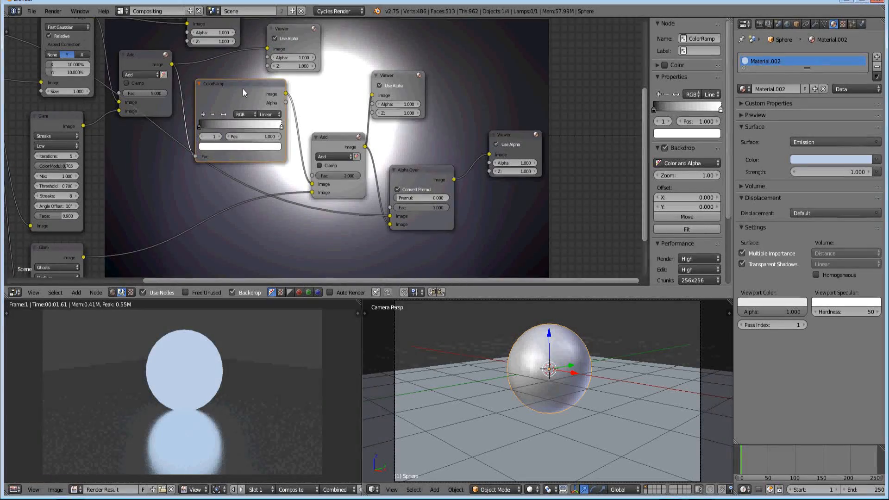
key(shift+d)
click(191, 207)
middle_drag(191, 206, 173, 140)
middle_drag(254, 186, 202, 162)
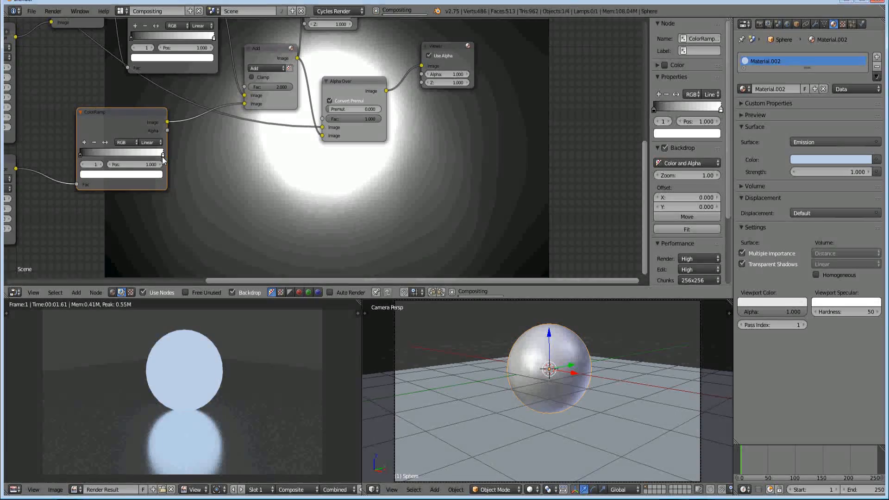
Colour the duplicated ColorRamp's white stop with the light blue sampled from the sphere material's Emission colour
middle_drag(163, 158, 188, 154)
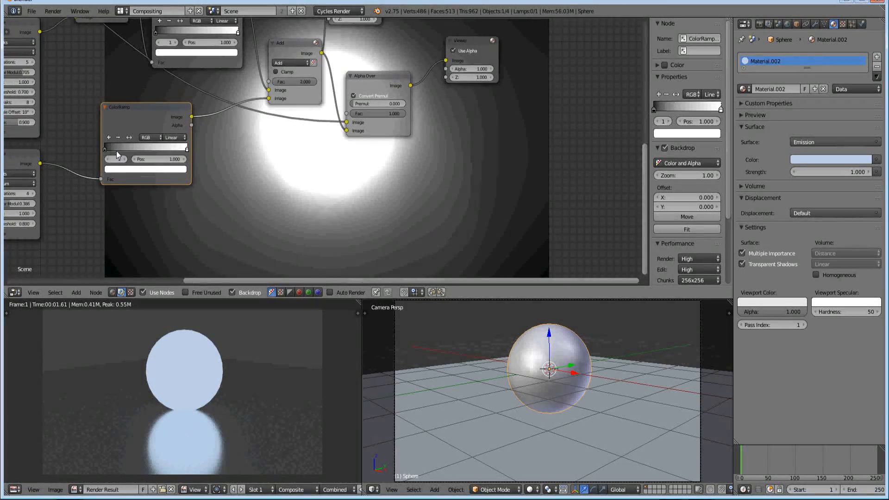
click(142, 169)
click(819, 161)
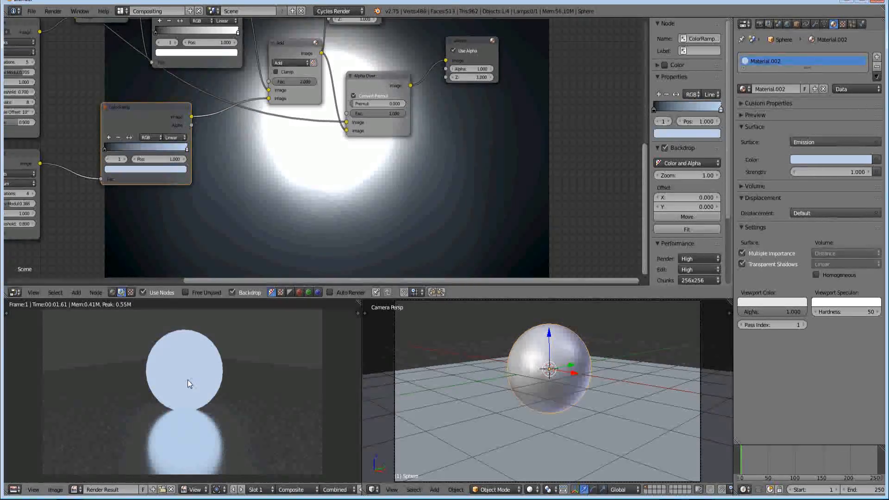
Move the Alpha Over node and its Viewer together away from the second Add node to open a gap
middle_drag(271, 157, 205, 203)
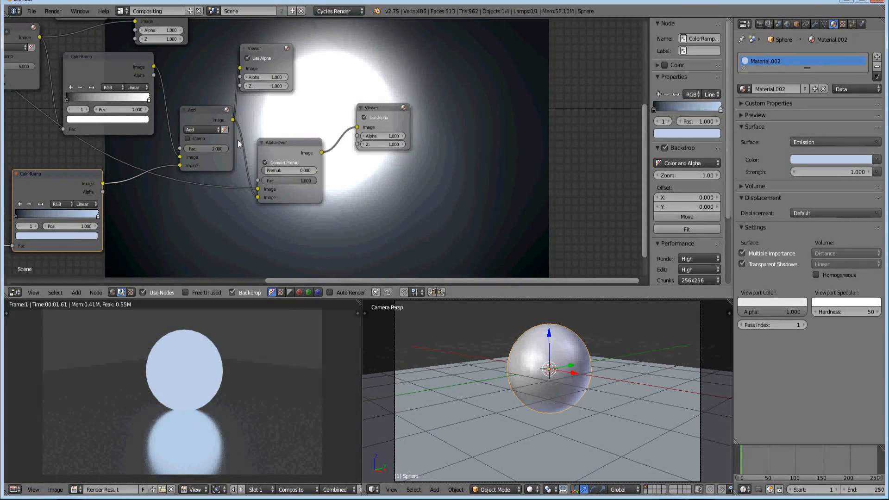
key(a)
key(b)
drag(295, 104, 358, 209)
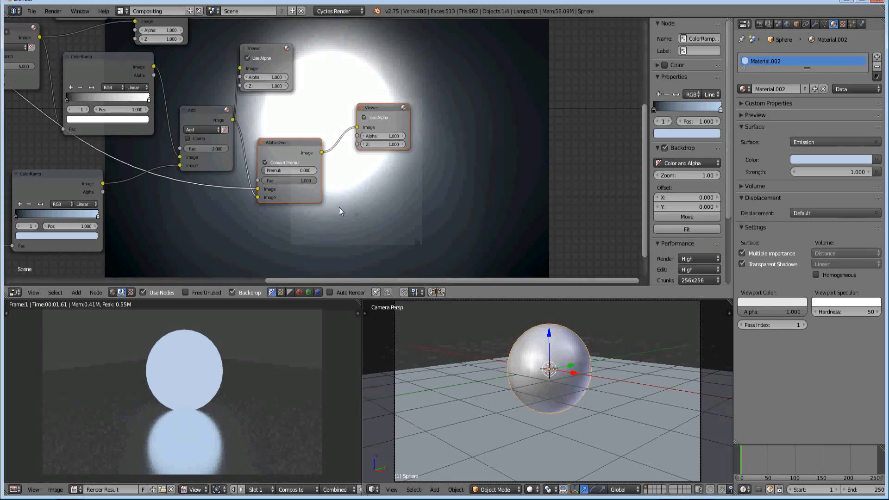
key(g)
click(479, 205)
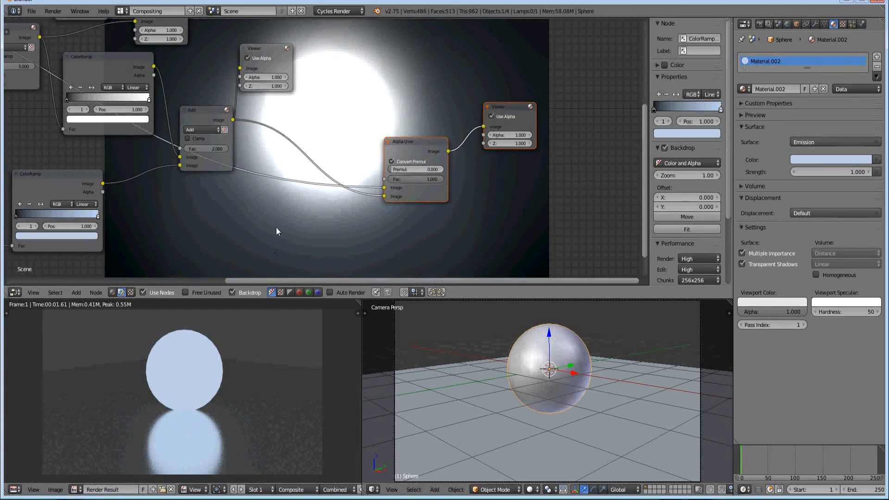
Duplicate the blue ColorRamp onto the link between the second Add and Alpha Over nodes, and shift the Add node slightly away from it
click(67, 180)
key(shift+d)
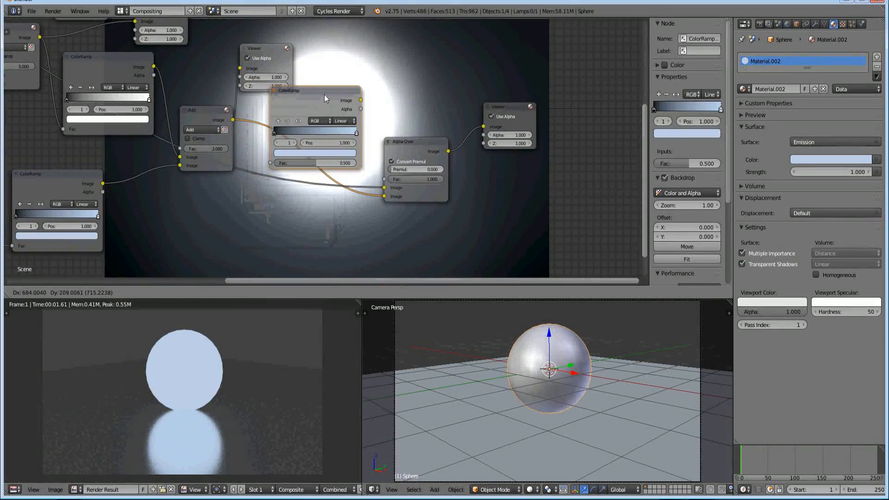
click(322, 99)
drag(319, 97, 305, 155)
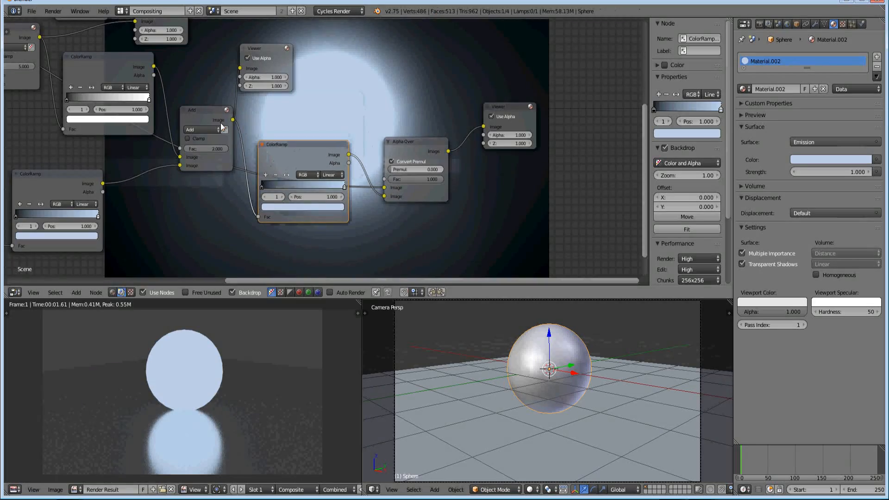
click(204, 110)
drag(204, 109, 195, 107)
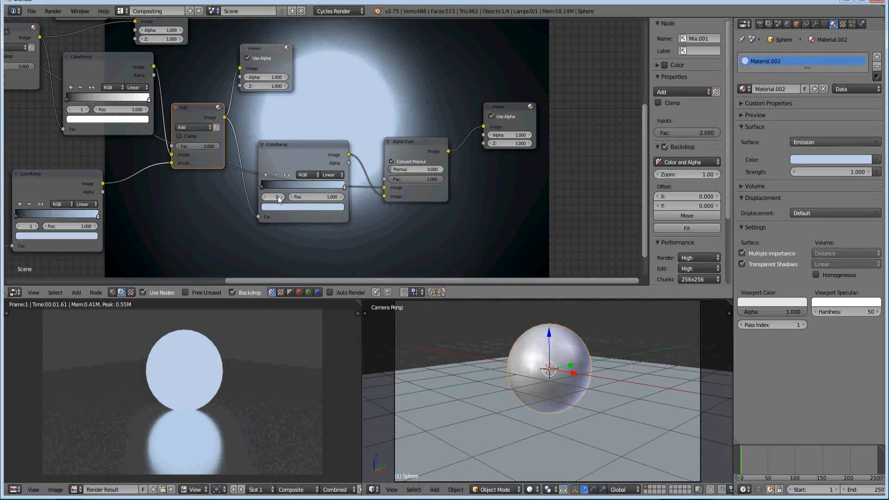
Replace the newest ColorRamp's black stop with a light-blue stop at position 0.000 and make that stop fully transparent
click(263, 188)
click(277, 176)
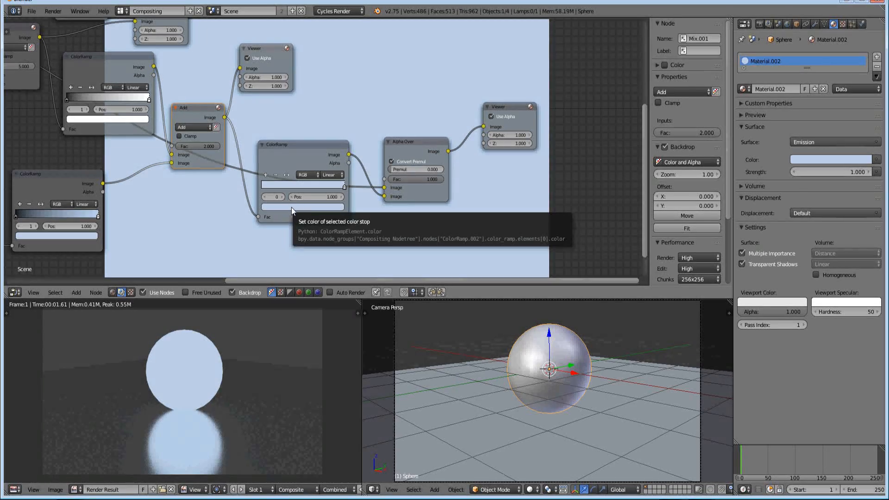
drag(335, 194, 249, 194)
click(263, 188)
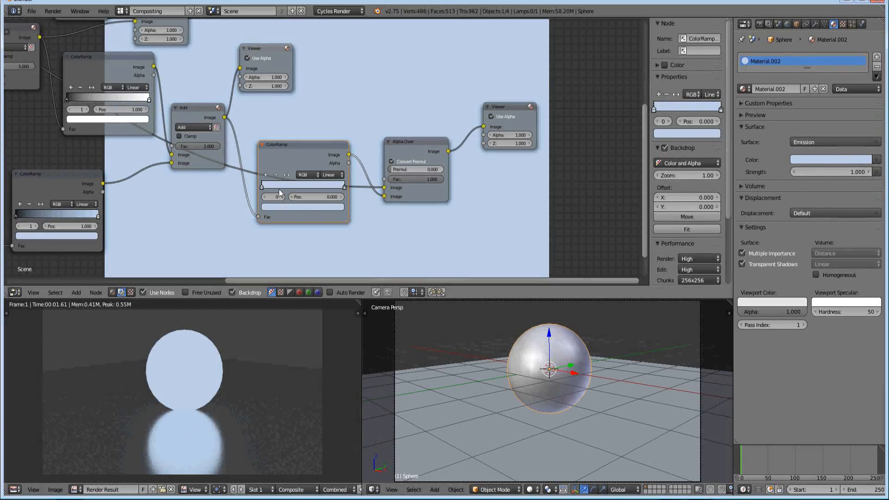
click(272, 207)
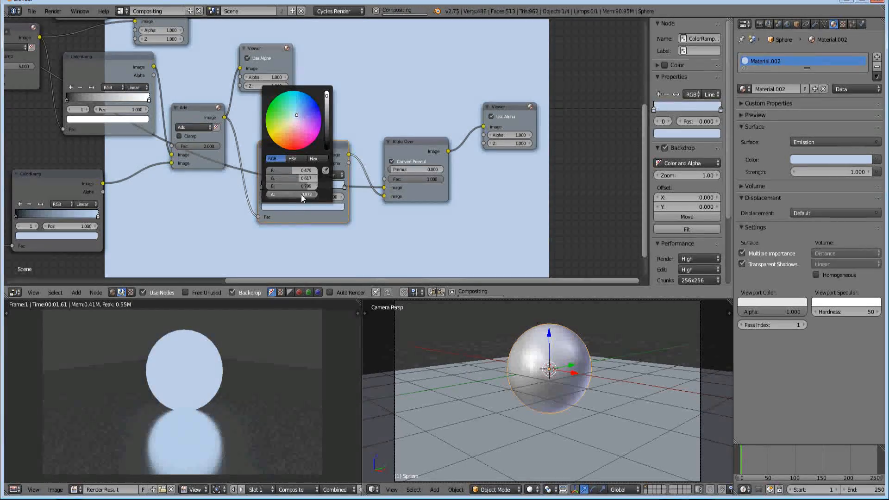
drag(301, 194, 221, 196)
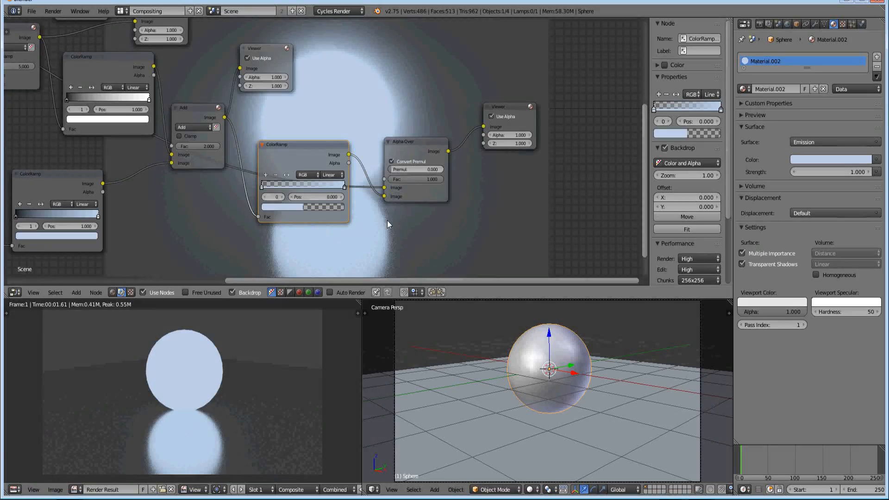
Reposition the transparent-to-blue ColorRamp closer to the second Add node, clear of the Alpha Over node
mouse_move(318, 151)
mouse_down()
mouse_move(291, 222)
mouse_move(266, 229)
mouse_move(295, 205)
mouse_move(307, 155)
mouse_up()
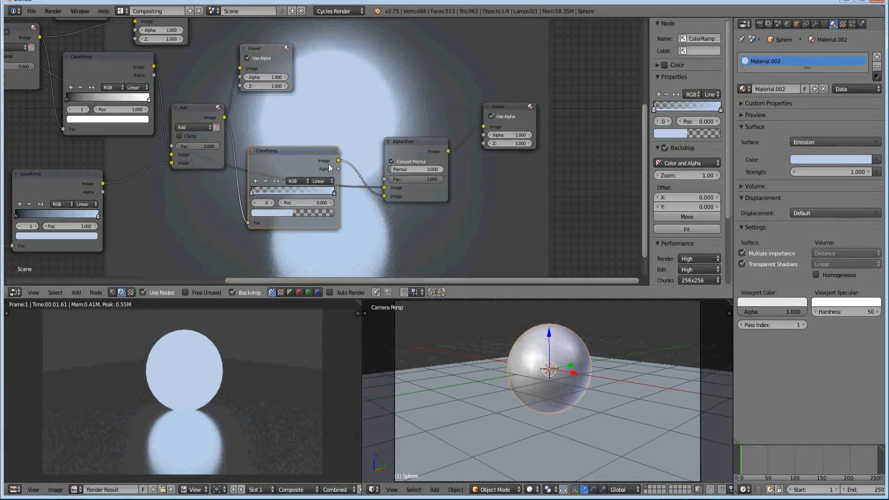
middle_drag(320, 117, 143, 113)
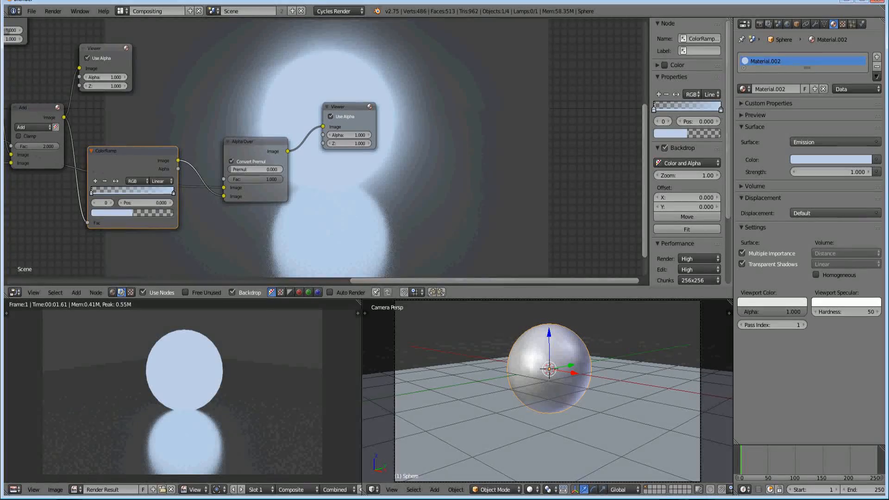
drag(158, 149, 162, 121)
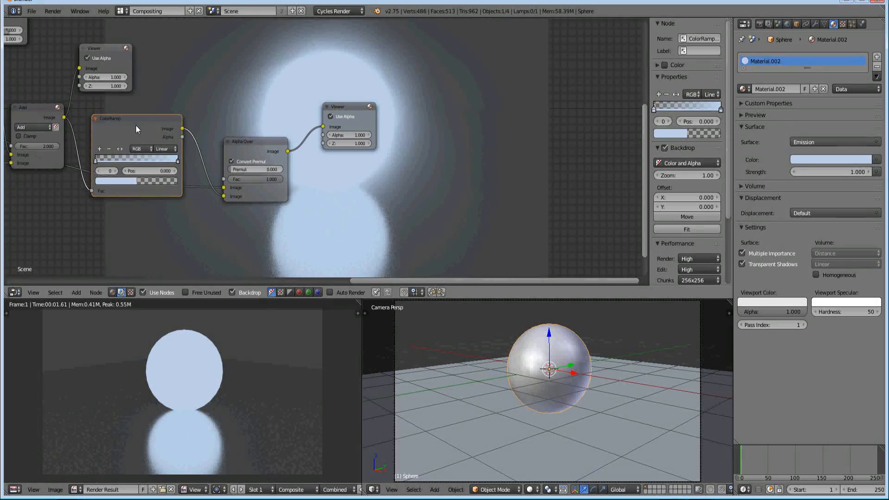
drag(131, 118, 119, 120)
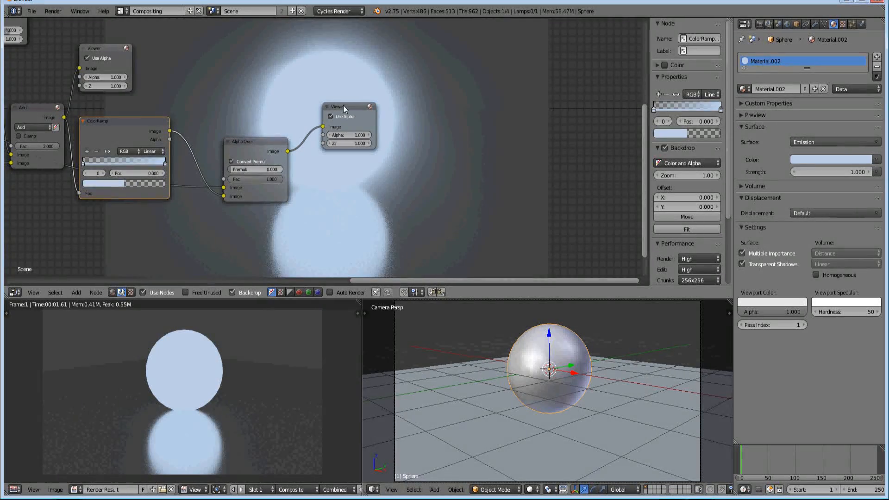
Review the three ColorRamp nodes in turn and how each connects to the second Add and Alpha Over nodes
middle_drag(253, 123, 238, 167)
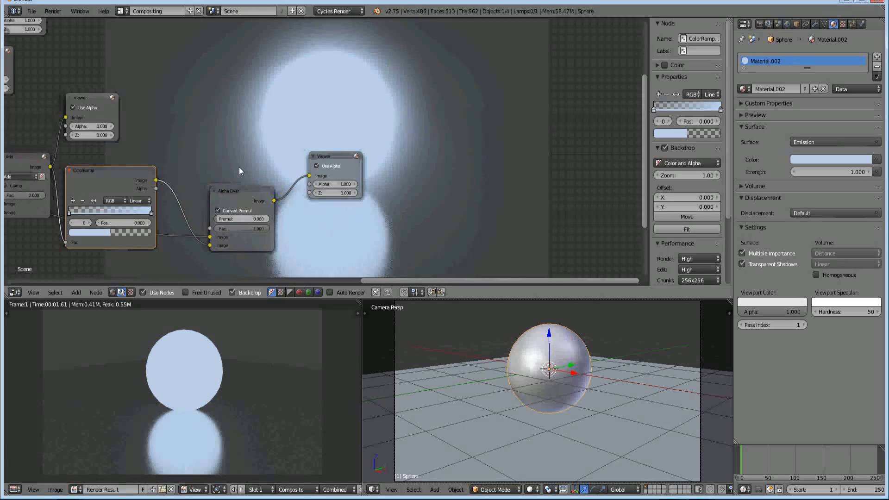
middle_drag(246, 135, 349, 132)
middle_drag(108, 121, 508, 206)
drag(410, 229, 426, 226)
middle_drag(429, 224, 222, 153)
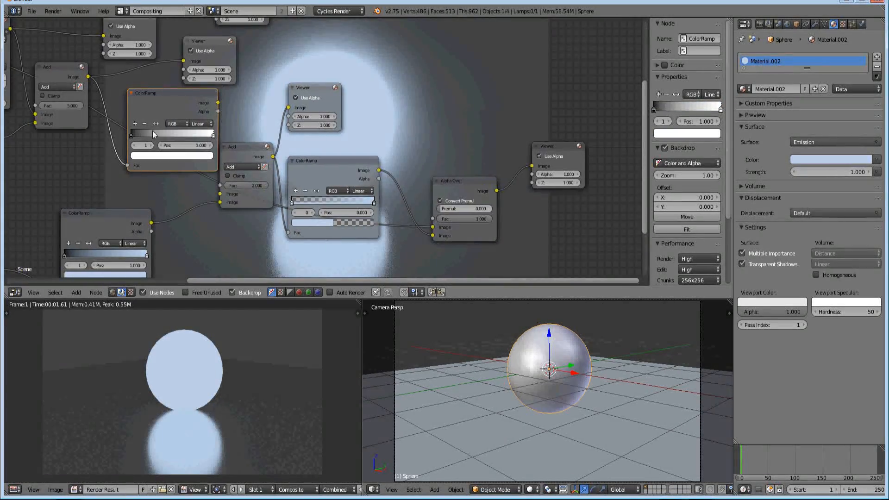
click(124, 215)
click(341, 166)
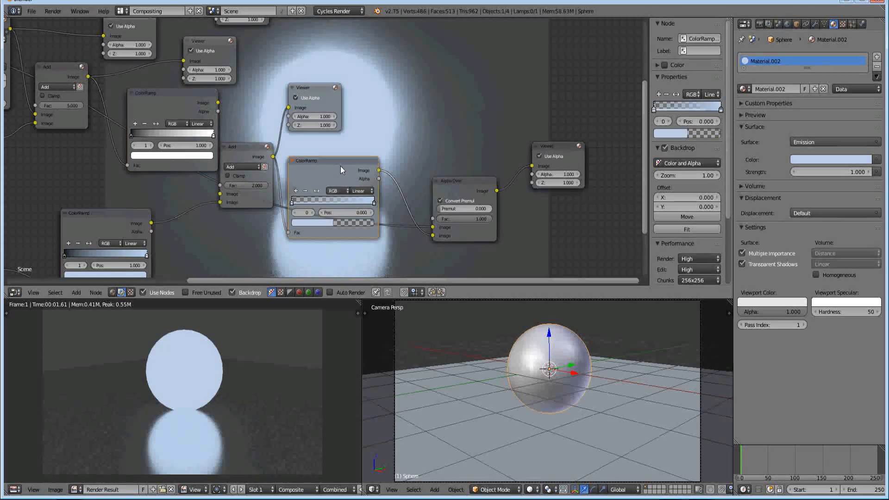
Try the black-to-white ColorRamp's white stop at position 0.427, then return it to 1.000
middle_drag(175, 138, 119, 156)
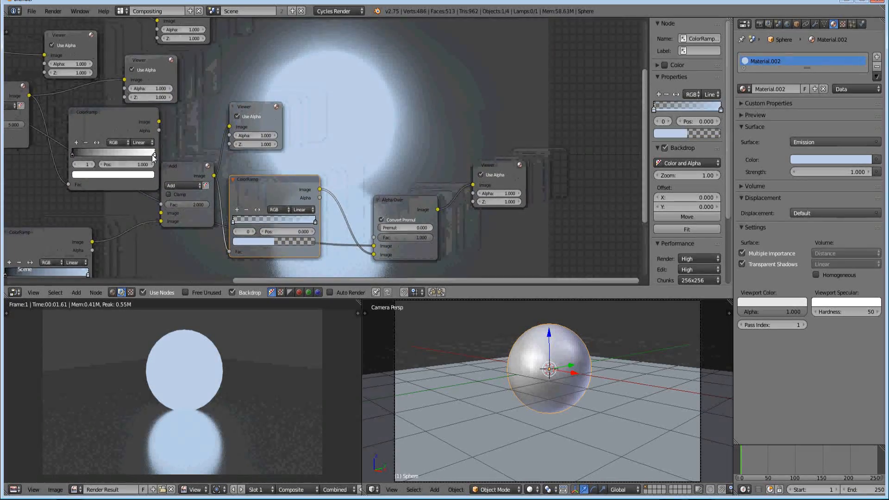
drag(154, 155, 107, 163)
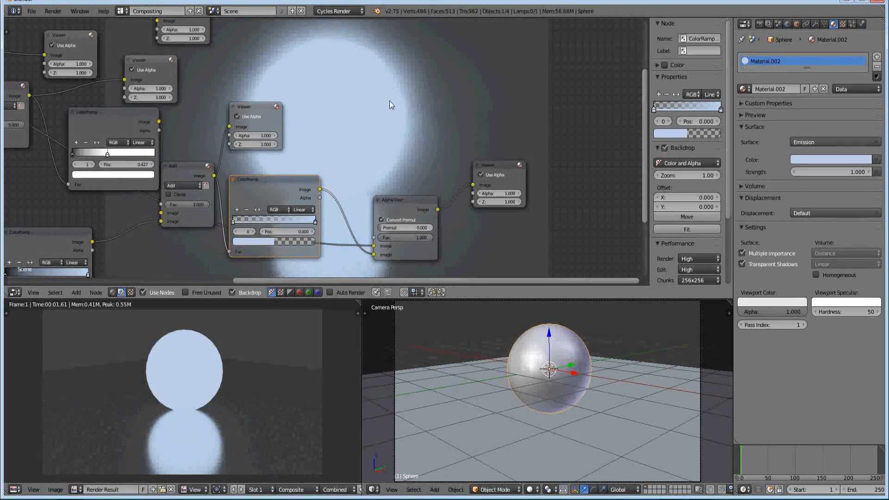
drag(108, 155, 158, 155)
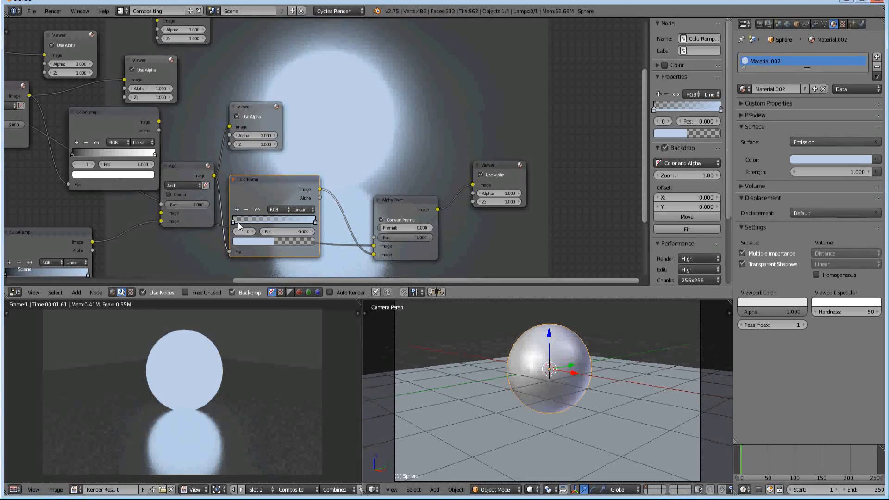
Try the transparent stop of the ColorRamp before Alpha Over at 0.164, then settle it at position 0.023
mouse_move(235, 221)
mouse_down()
mouse_move(263, 222)
mouse_move(237, 222)
mouse_up()
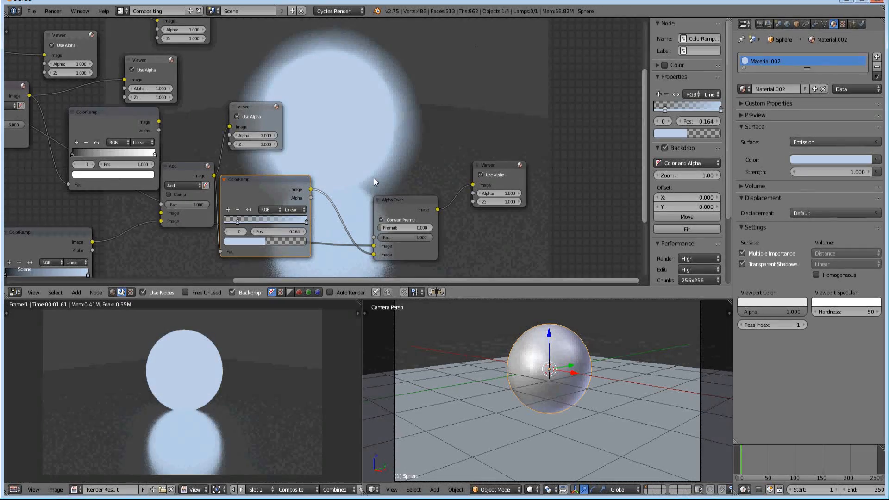
drag(237, 221, 226, 224)
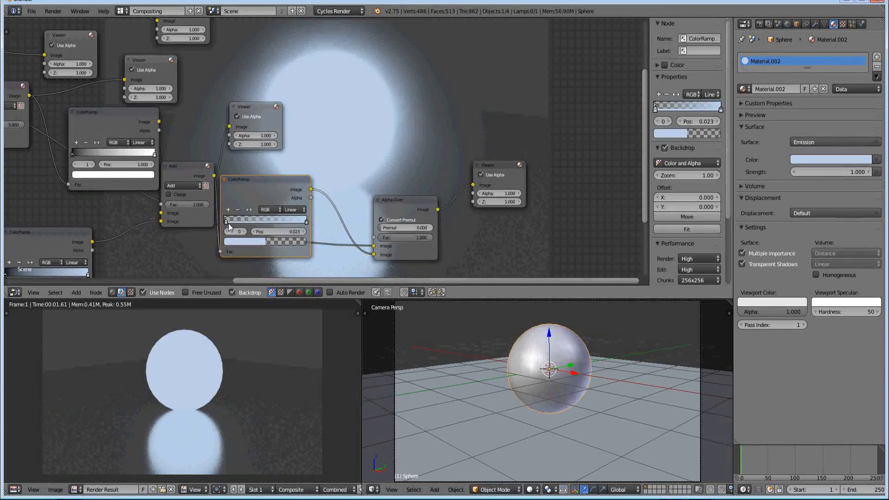
scroll(229, 223, up, 1)
middle_drag(232, 228, 123, 215)
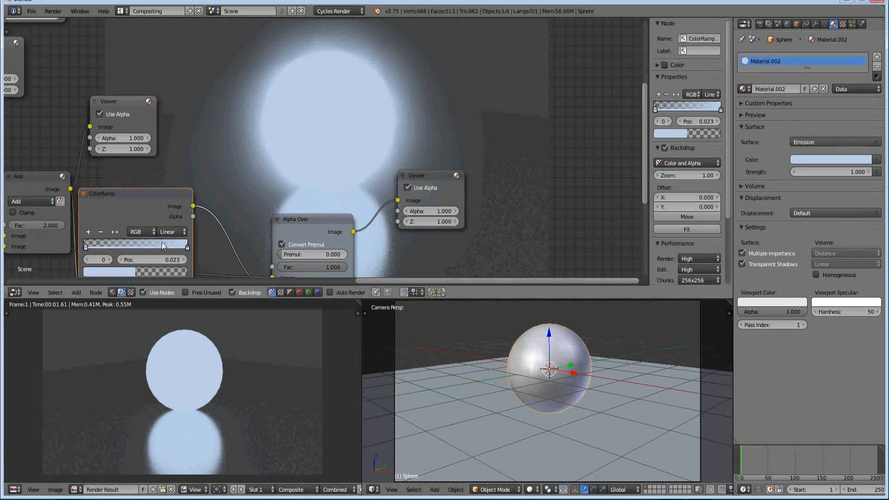
scroll(128, 253, up, 1)
middle_drag(140, 254, 134, 227)
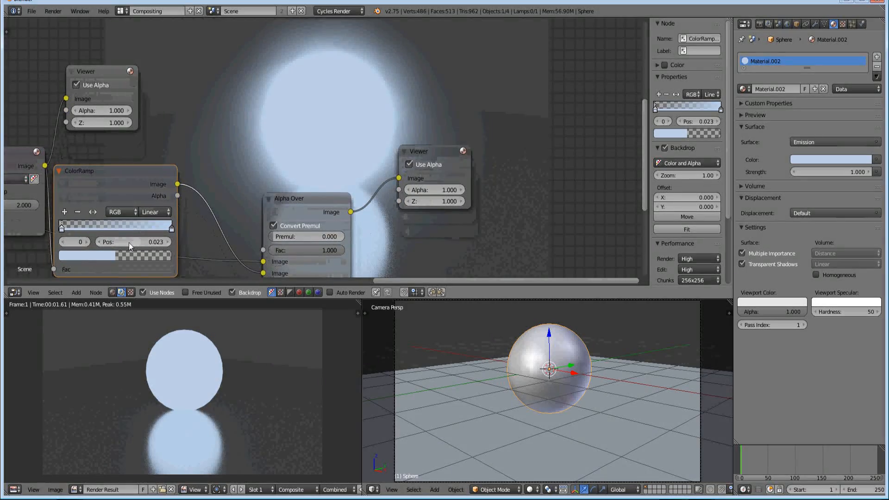
Examine the overlaid glow in the backdrop along with the Composite node and the Viewer attached to Alpha Over
middle_drag(221, 227, 171, 209)
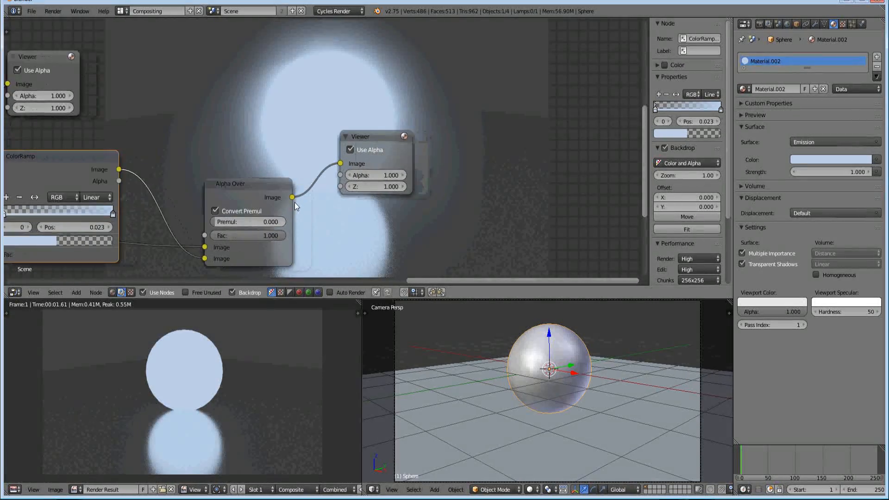
scroll(238, 196, down, 2)
scroll(197, 215, down, 4)
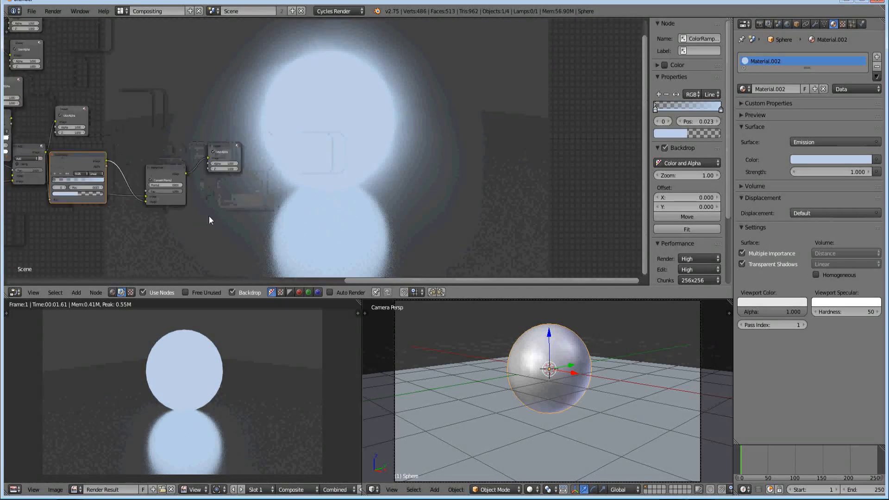
scroll(350, 151, up, 1)
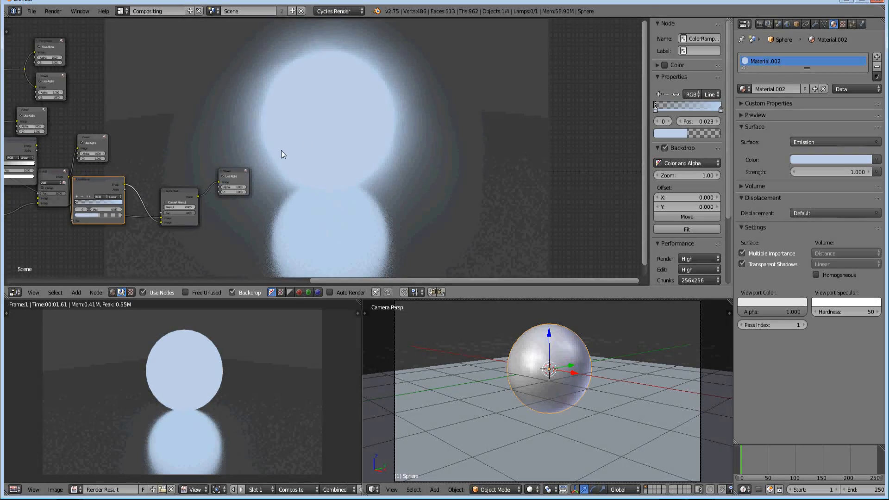
click(50, 45)
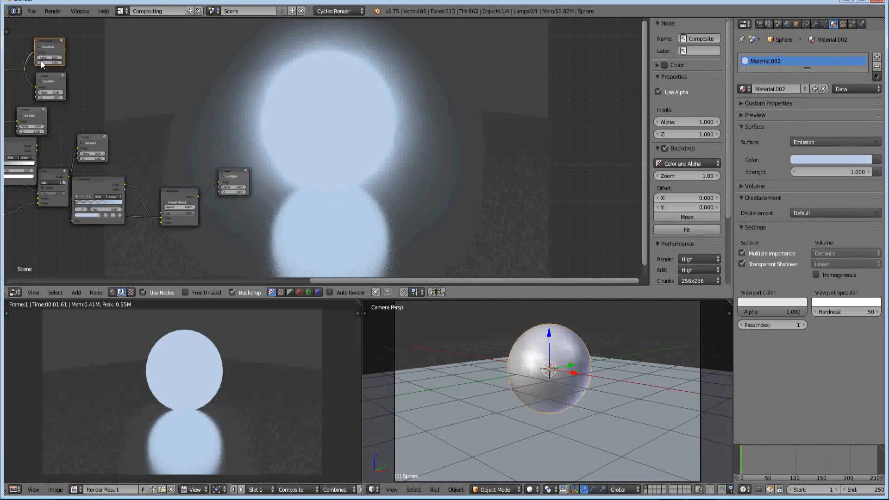
click(235, 170)
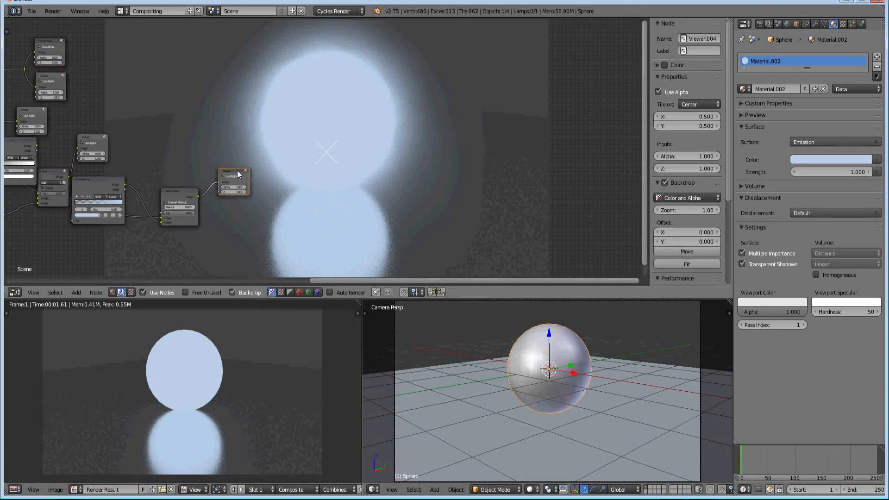
Delete the extra Viewer node attached to Alpha Over and clear the selection across the node tree
key(x)
middle_drag(81, 63, 318, 86)
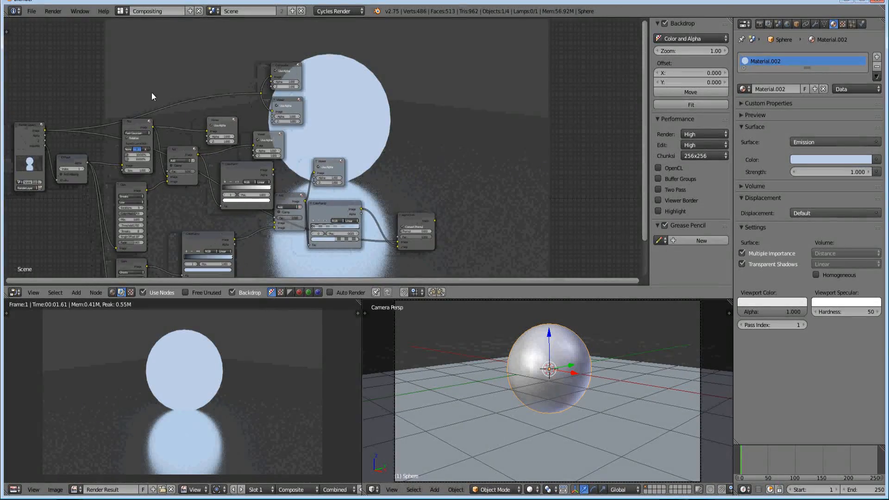
middle_drag(151, 91, 194, 77)
key(a)
key(a)
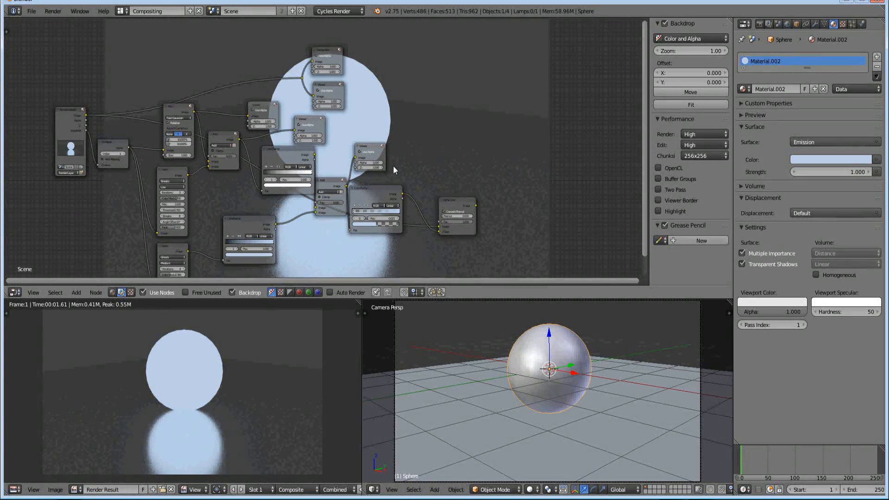
key(a)
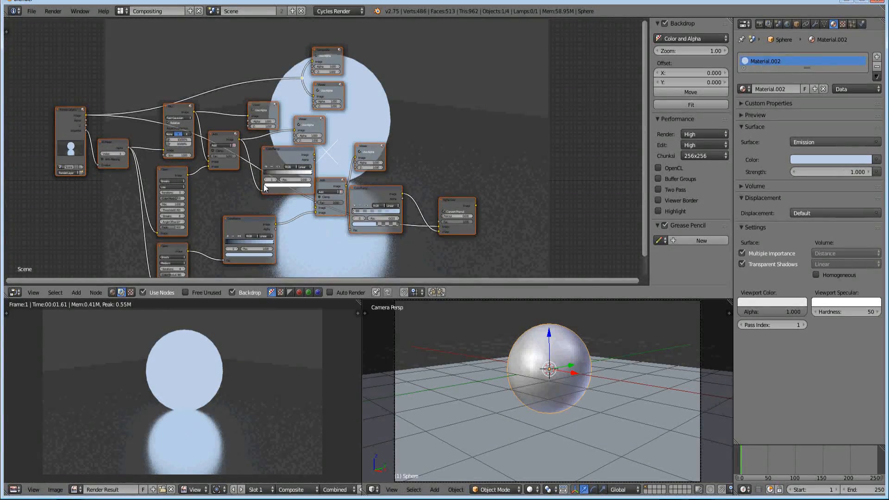
key(a)
Move the original Composite and Viewer nodes with their shared reroute beside Alpha Over, and feed the reroute from Alpha Over's output
drag(288, 44, 349, 111)
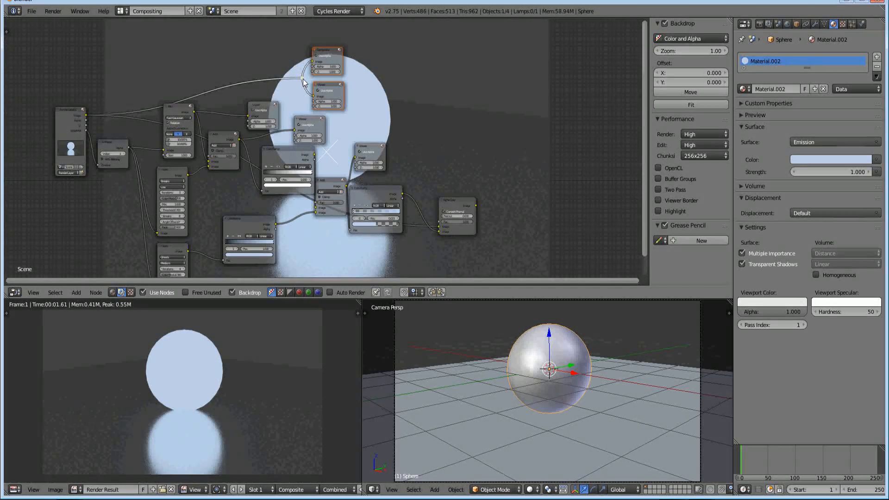
scroll(304, 82, up, 3)
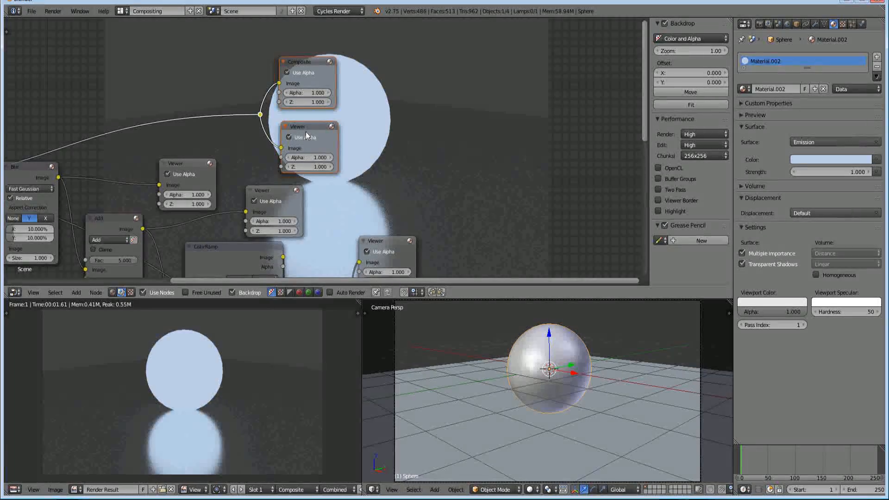
scroll(313, 147, down, 4)
middle_drag(392, 179, 265, 112)
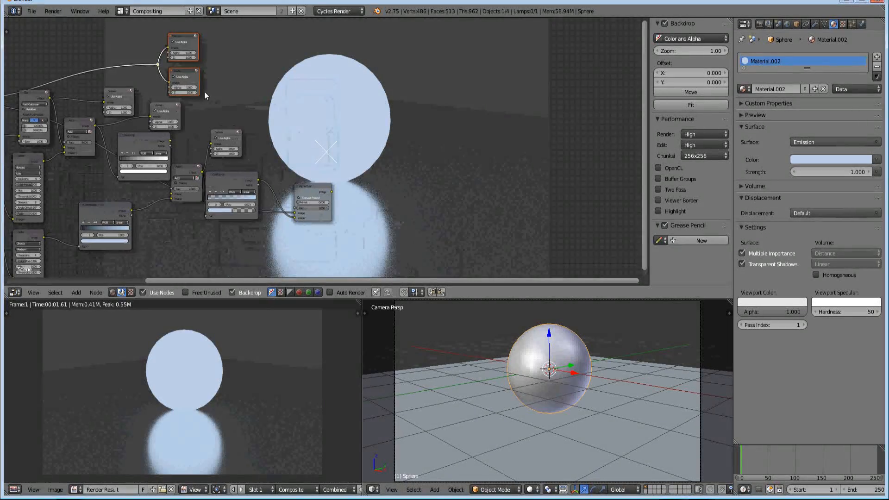
key(g)
click(397, 204)
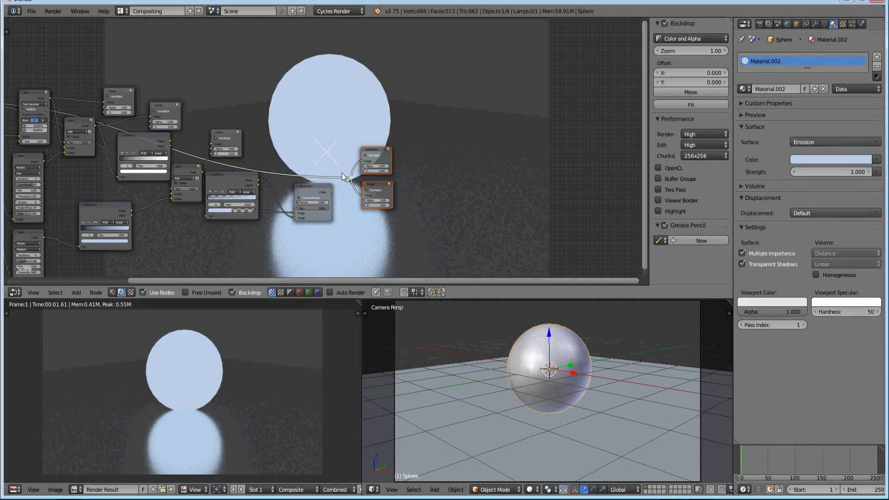
mouse_move(351, 178)
mouse_down()
mouse_move(324, 175)
mouse_move(332, 191)
mouse_move(350, 179)
mouse_up()
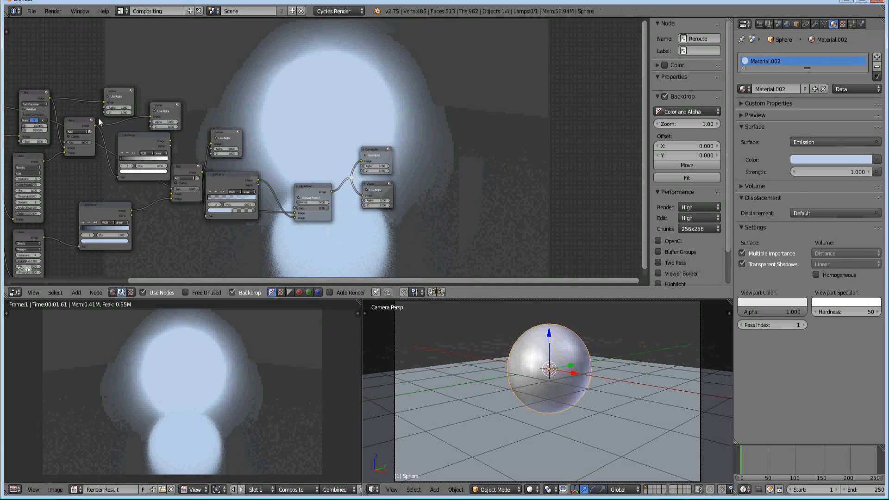
Examine the Composite, Viewer and Alpha Over nodes at the end of the chain and the glow in the backdrop
middle_drag(386, 205, 132, 179)
scroll(198, 180, up, 3)
scroll(179, 159, up, 2)
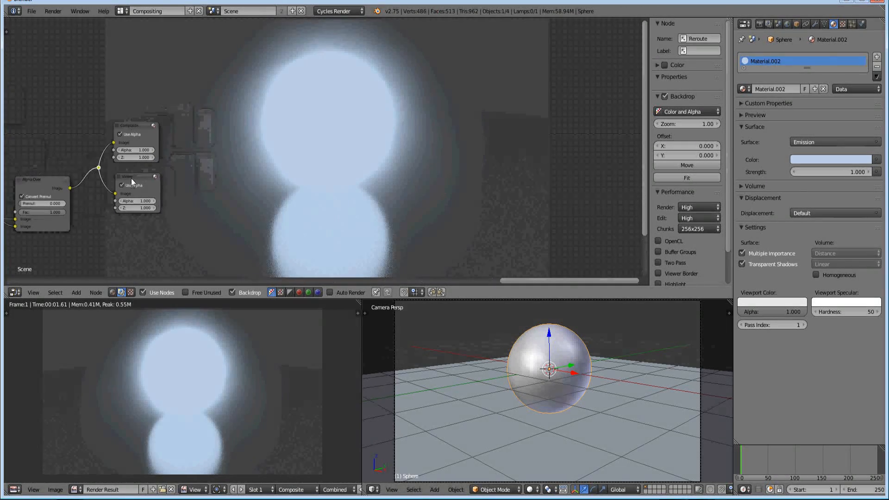
click(134, 176)
click(129, 124)
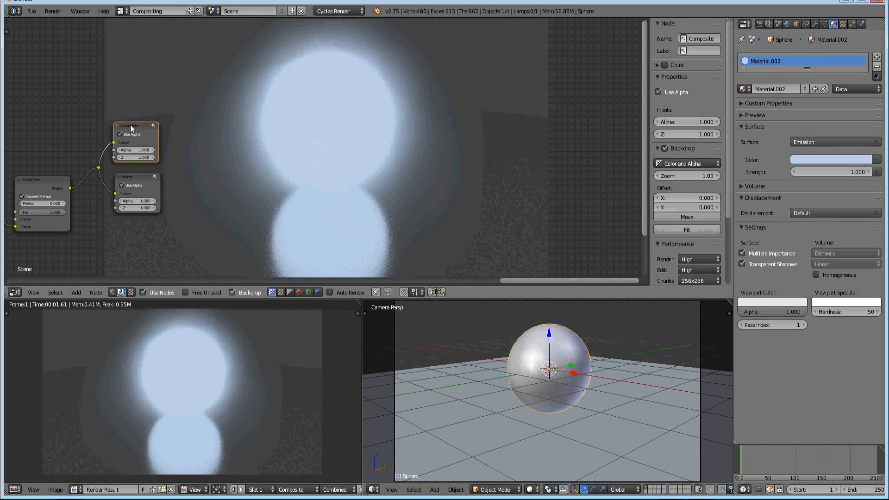
middle_drag(52, 186, 62, 174)
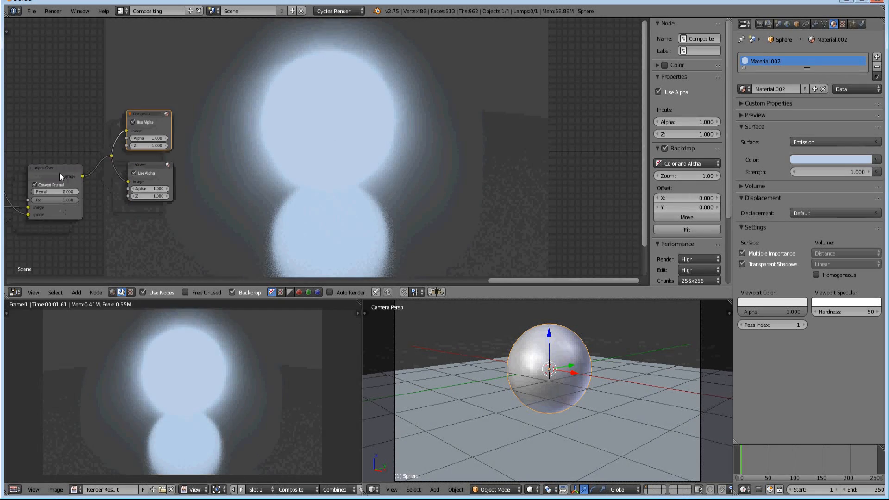
click(62, 175)
scroll(165, 220, down, 2)
scroll(166, 221, down, 1)
middle_drag(249, 203, 223, 201)
scroll(208, 196, down, 1)
scroll(223, 201, down, 4)
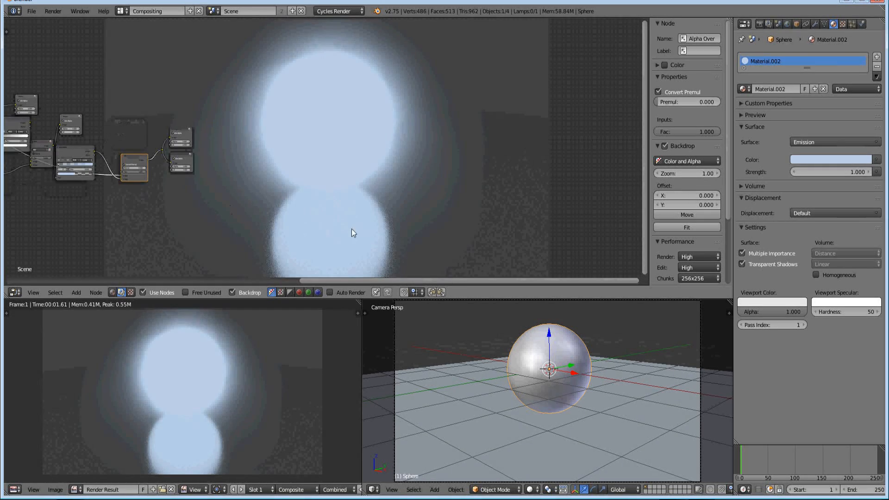
middle_drag(350, 228, 324, 230)
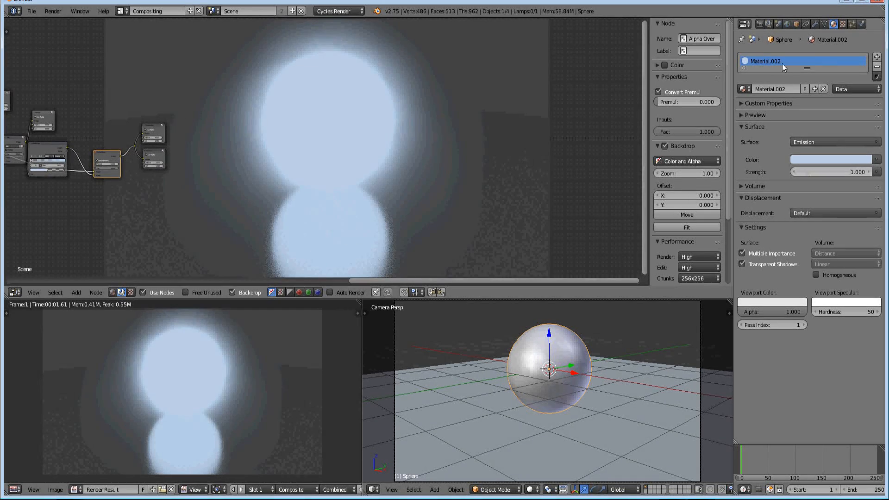
Set the render samples to 100 in the scene's Sampling settings
click(761, 24)
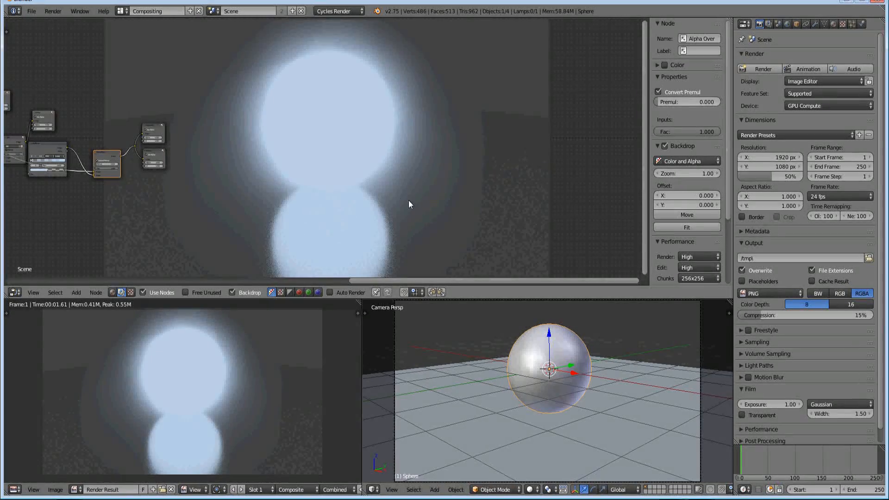
scroll(826, 301, down, 1)
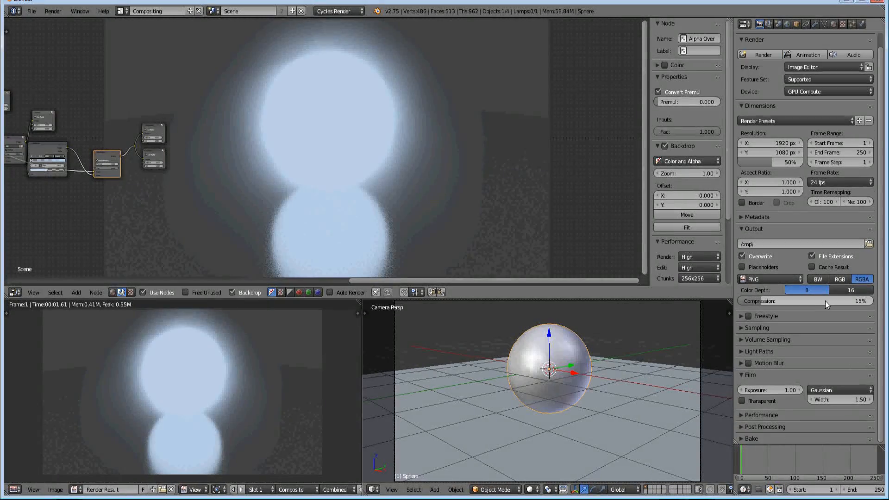
click(768, 328)
click(852, 378)
text(1)
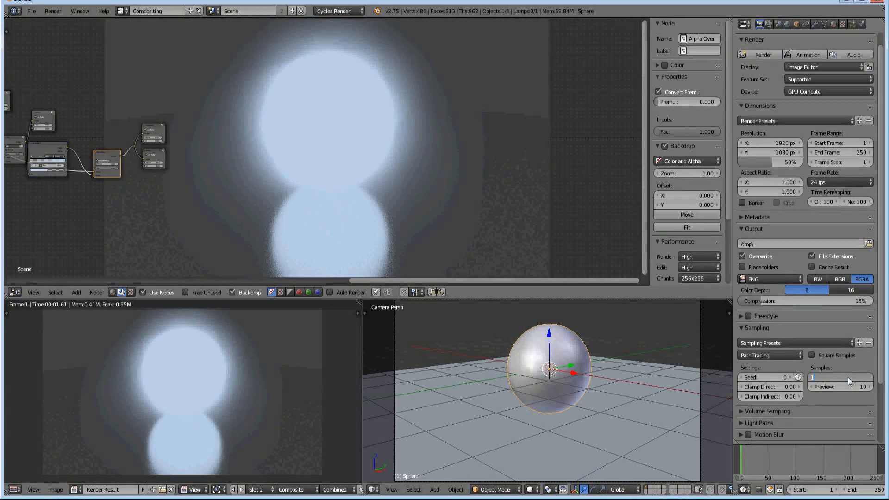
text(00)
key(Return)
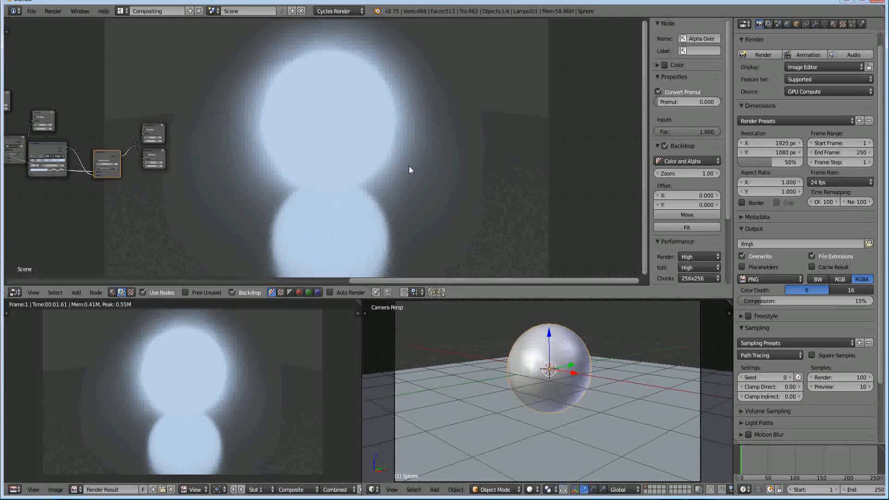
Render the scene and enlarge the Image Editor area to inspect the composited glow
key(F12)
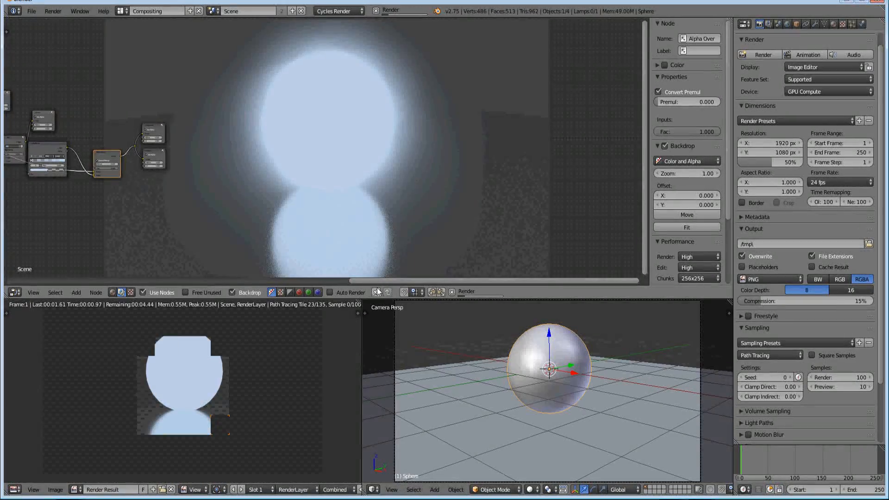
scroll(189, 425, up, 3)
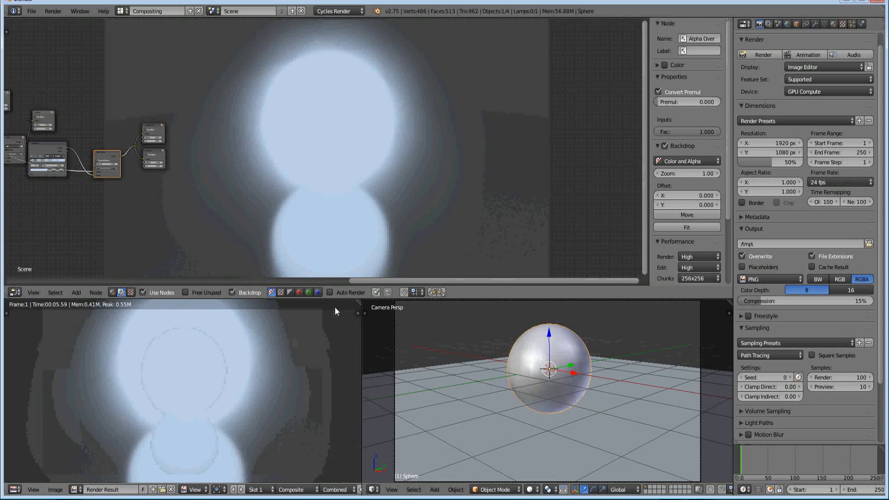
drag(347, 299, 346, 54)
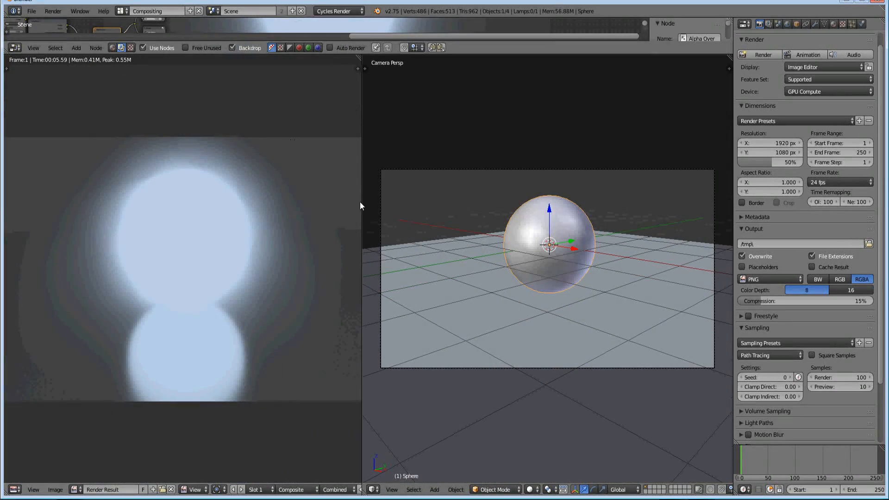
drag(362, 206, 629, 206)
scroll(325, 298, up, 1)
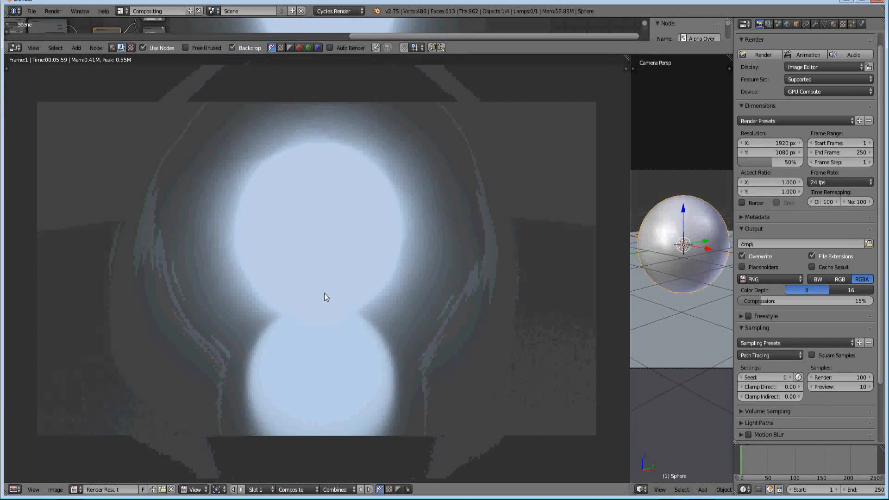
scroll(324, 293, down, 1)
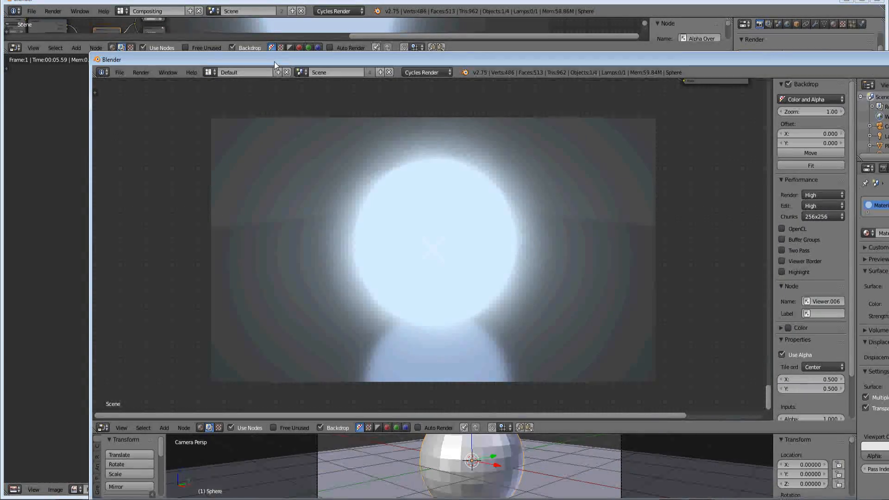
key(Escape)
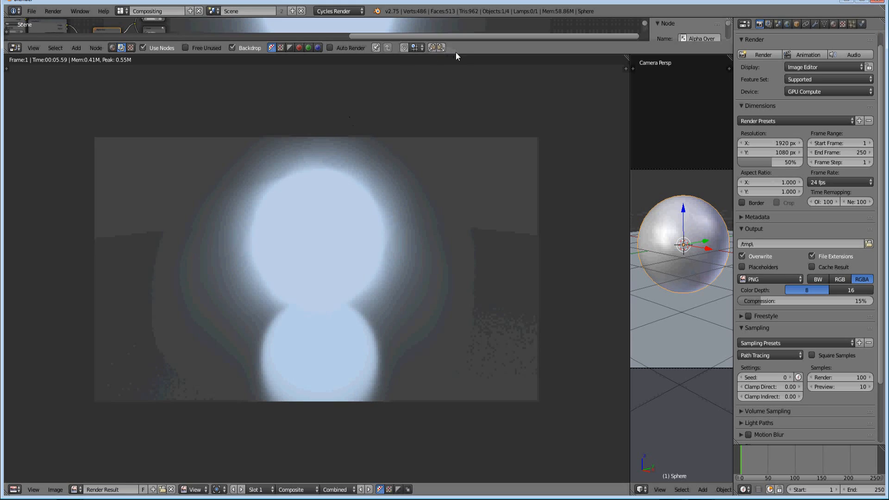
Restore the node editor's height and brighten the blue stop of the ColorRamp feeding Alpha Over to R 0.598, G 0.771, B 1.000
drag(456, 55, 473, 281)
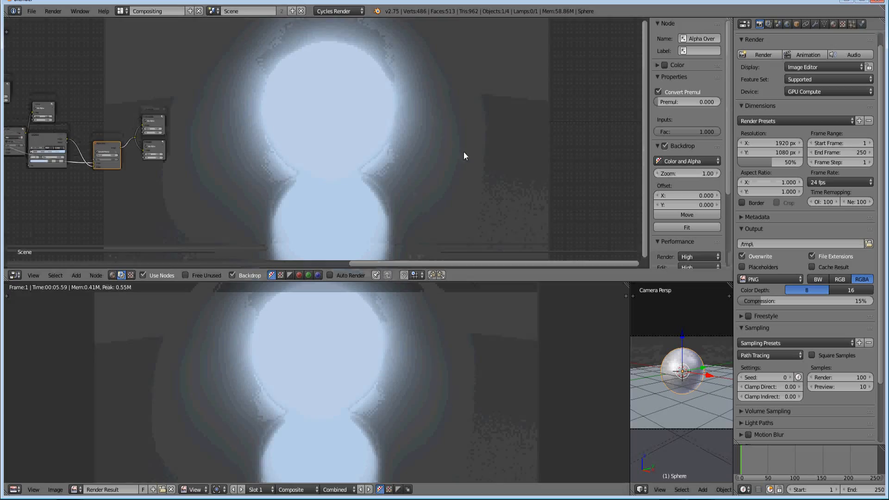
middle_drag(50, 189, 309, 176)
scroll(162, 122, up, 5)
middle_drag(137, 138, 202, 148)
scroll(202, 148, up, 2)
click(455, 149)
click(414, 167)
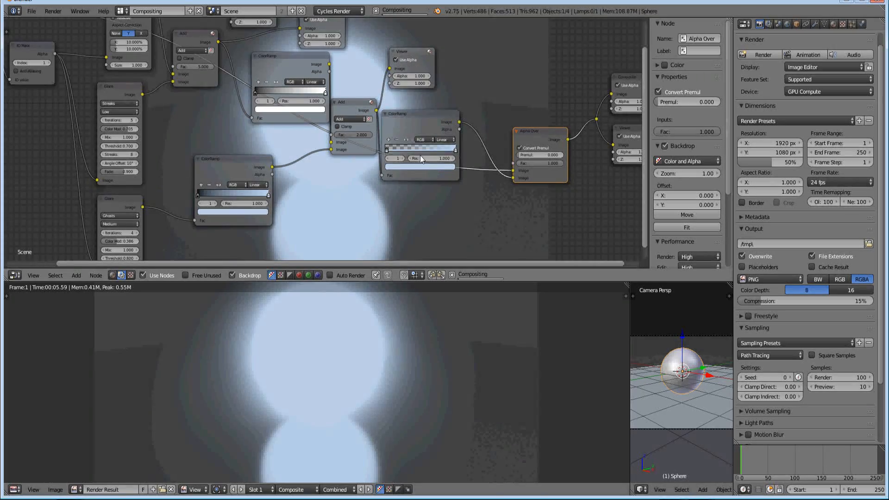
click(409, 167)
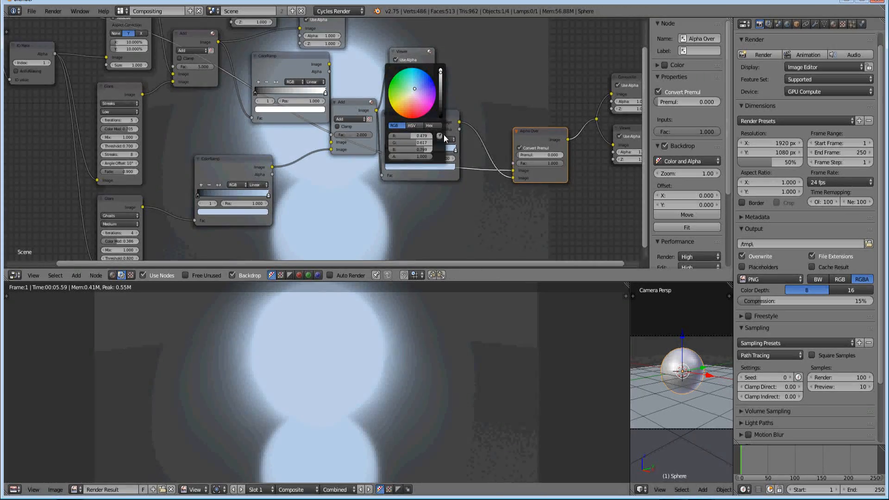
click(833, 24)
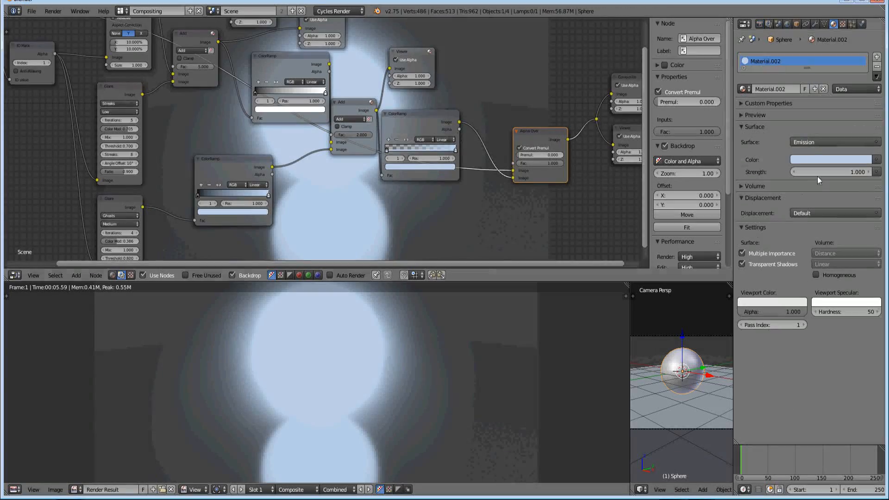
click(409, 167)
drag(443, 75, 442, 70)
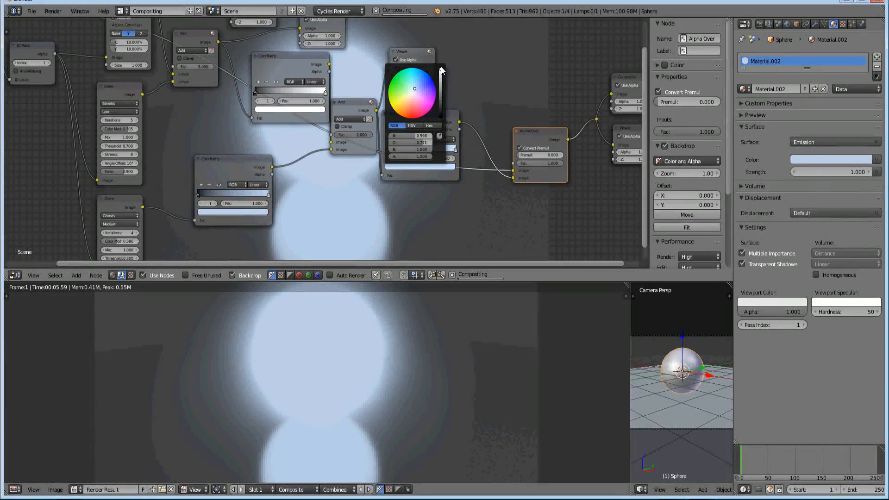
Shift the blue stop of the ColorRamp feeding Alpha Over to a paler, less saturated blue
middle_drag(471, 59, 280, 201)
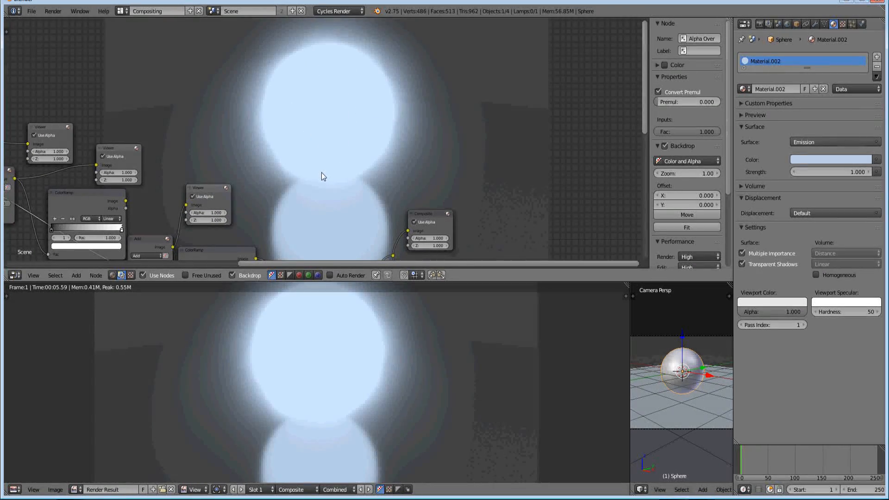
middle_drag(239, 198, 267, 127)
scroll(241, 213, up, 3)
middle_drag(242, 207, 241, 179)
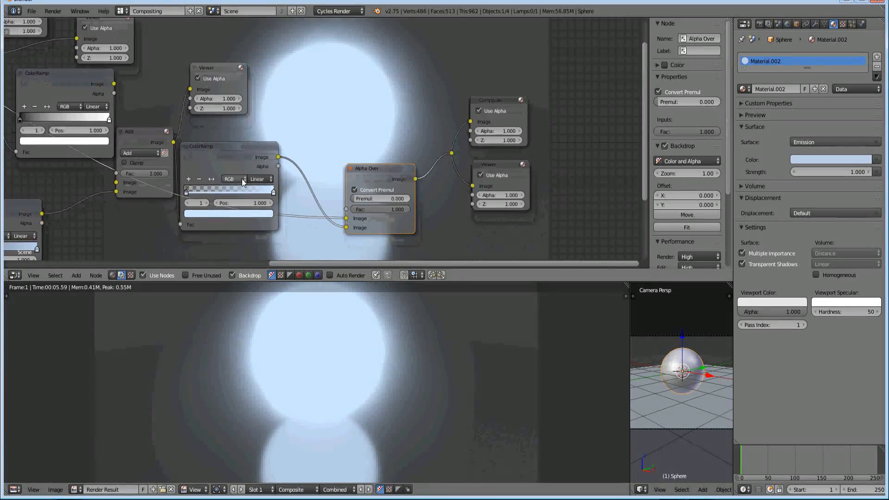
scroll(242, 180, up, 4)
middle_drag(246, 213, 244, 202)
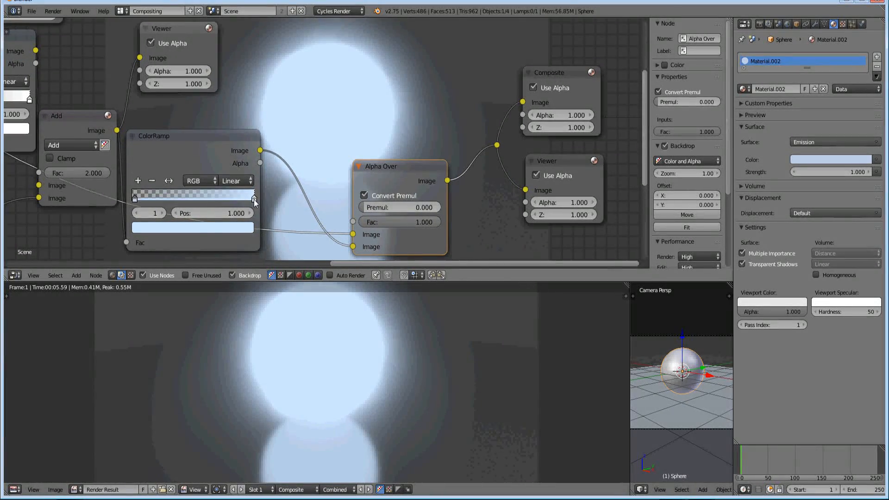
click(201, 228)
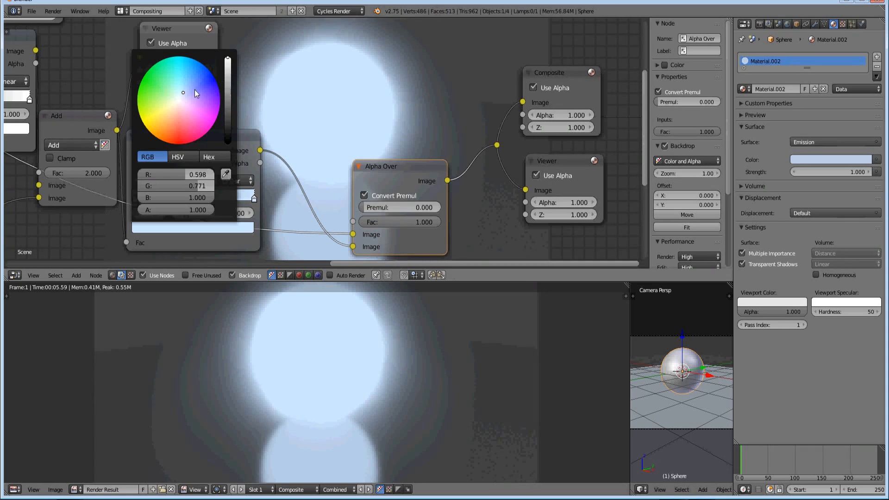
click(182, 95)
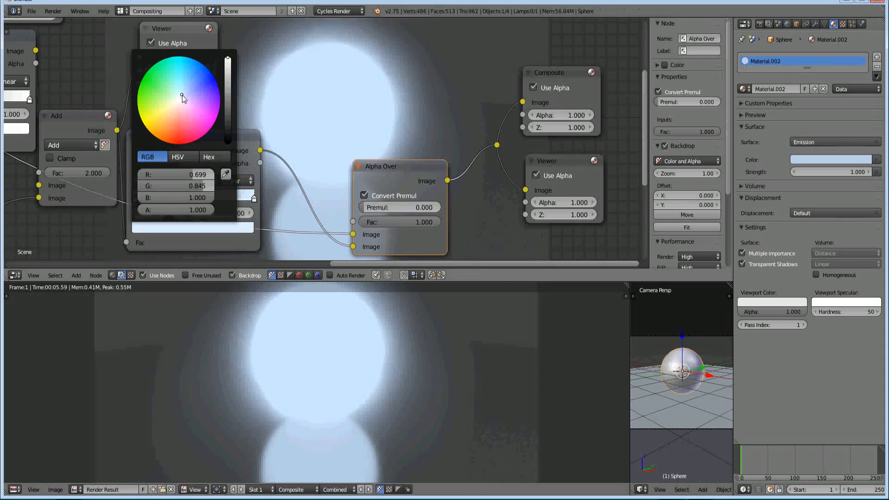
drag(182, 95, 182, 93)
Brighten the blue stop of the ColorRamp fed by the Ghosts Glare node to R 0.598, G 0.771, B 1.000
mouse_move(409, 162)
middle_down()
mouse_move(346, 221)
mouse_move(345, 247)
middle_up()
middle_drag(264, 215, 344, 187)
middle_drag(248, 194, 344, 162)
middle_drag(273, 182, 359, 160)
middle_drag(246, 202, 329, 213)
middle_drag(273, 130, 369, 99)
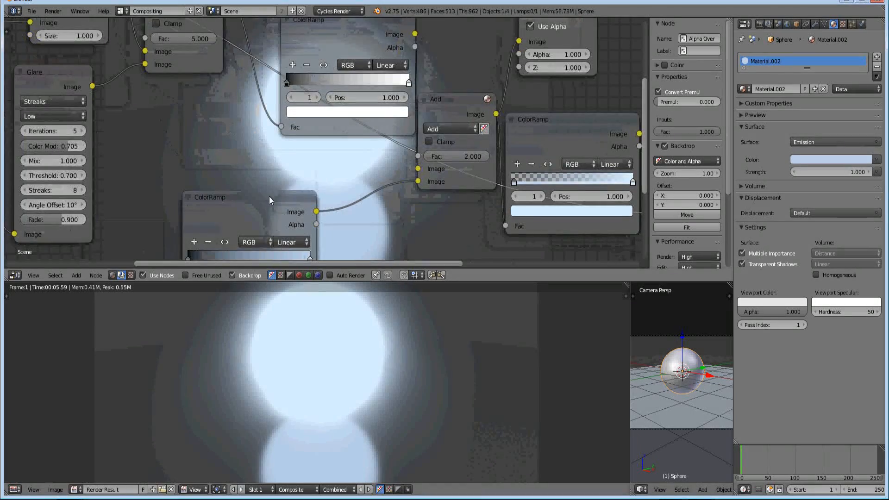
middle_drag(268, 196, 303, 134)
click(344, 198)
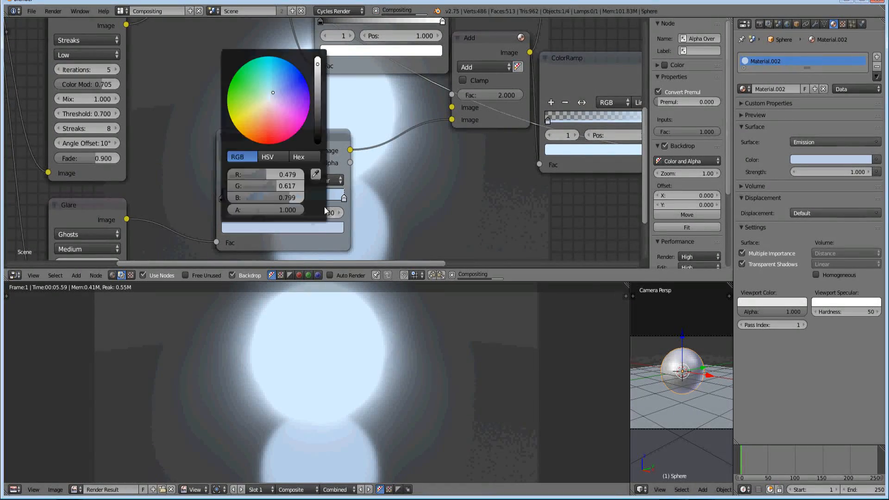
click(286, 229)
drag(317, 65, 317, 56)
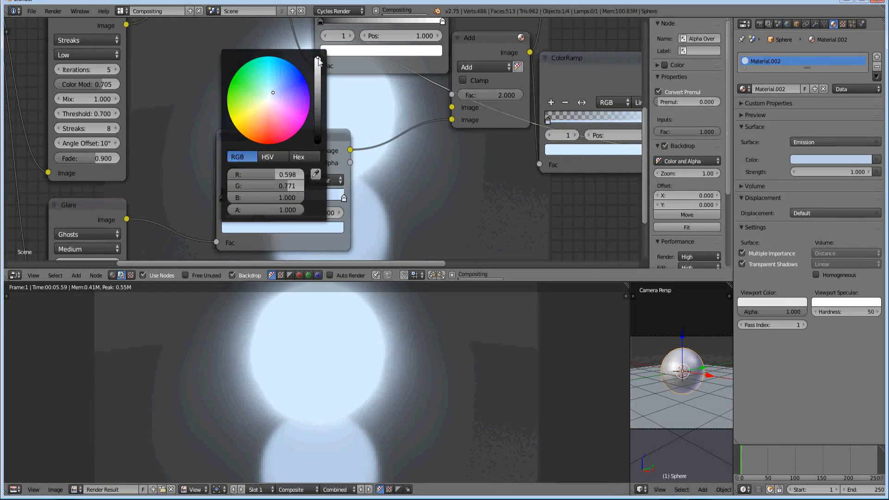
Copy the sphere material's Emission colour onto the end stop of the ColorRamp feeding Alpha Over
middle_drag(432, 199, 228, 92)
middle_drag(260, 154, 365, 152)
middle_drag(449, 88, 335, 232)
click(196, 185)
click(145, 212)
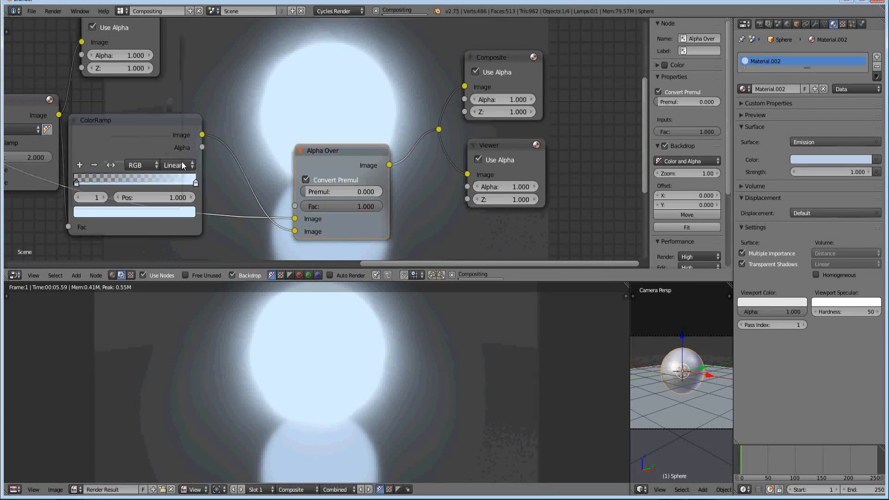
drag(829, 167, 153, 213)
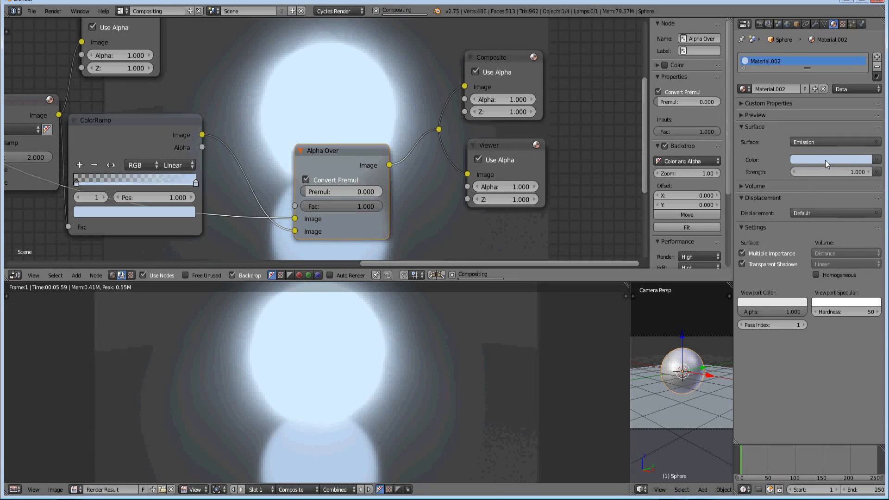
Raise that ColorRamp stop to full brightness and desaturate it to a paler blue with R 0.668 and B 1.000
click(159, 214)
drag(169, 59, 174, 60)
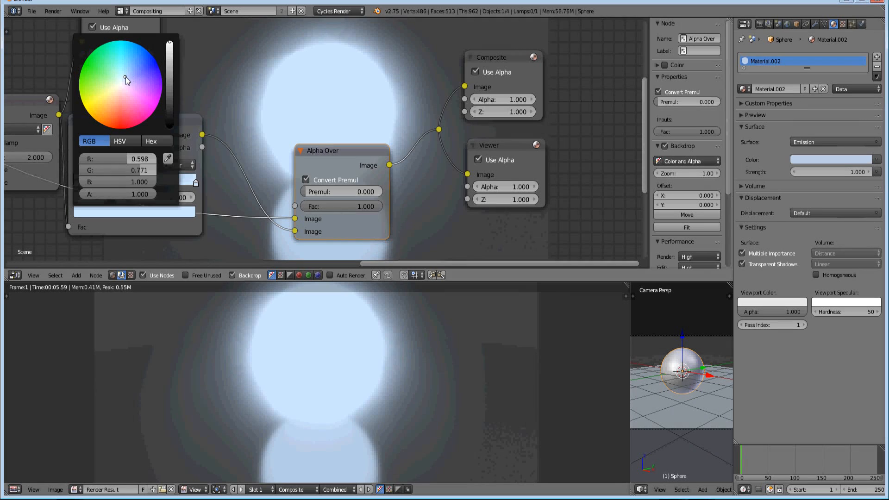
drag(137, 171, 140, 161)
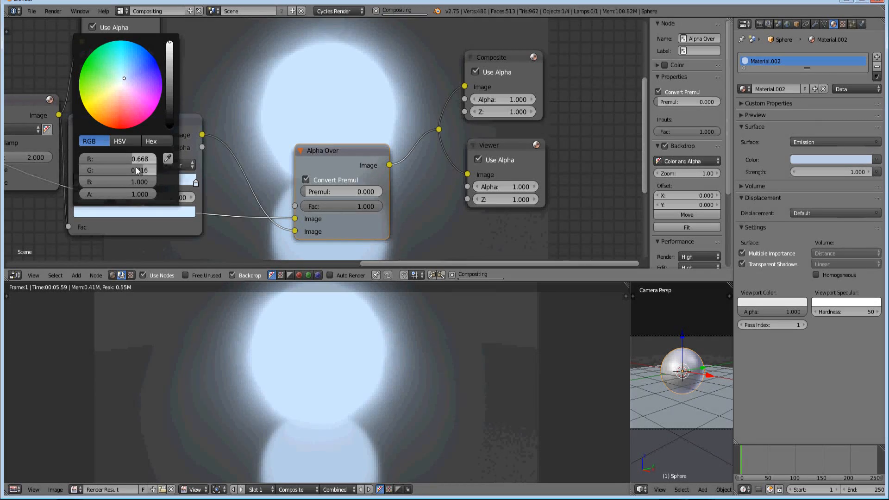
Enlarge the Image Editor area and render the scene again with the adjusted glow colours
middle_drag(323, 132, 593, 125)
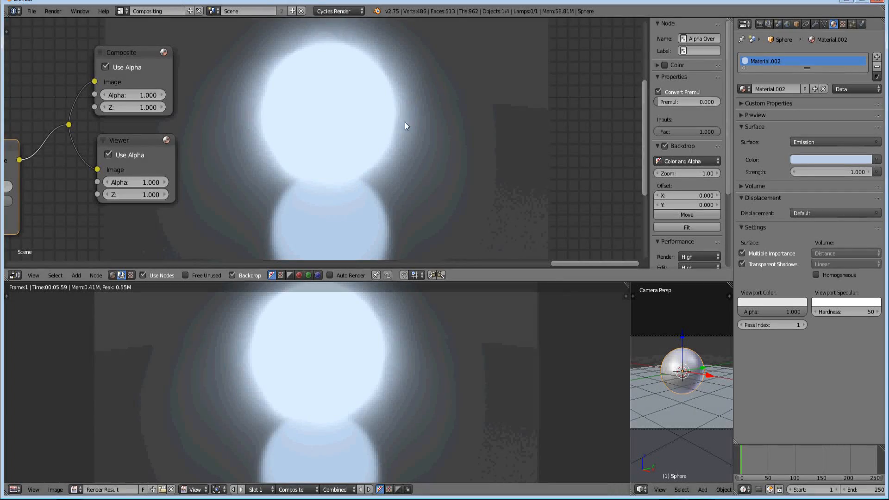
middle_drag(188, 164, 284, 139)
scroll(283, 185, down, 3)
middle_drag(320, 182, 272, 185)
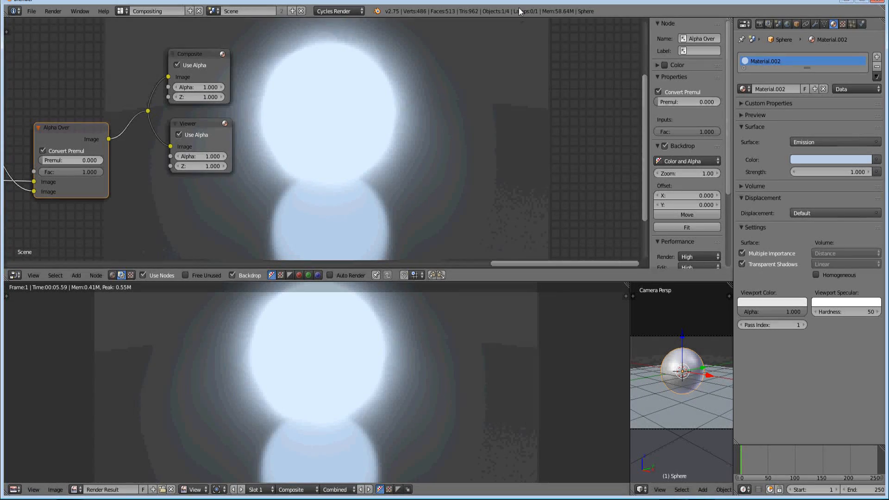
scroll(276, 149, down, 5)
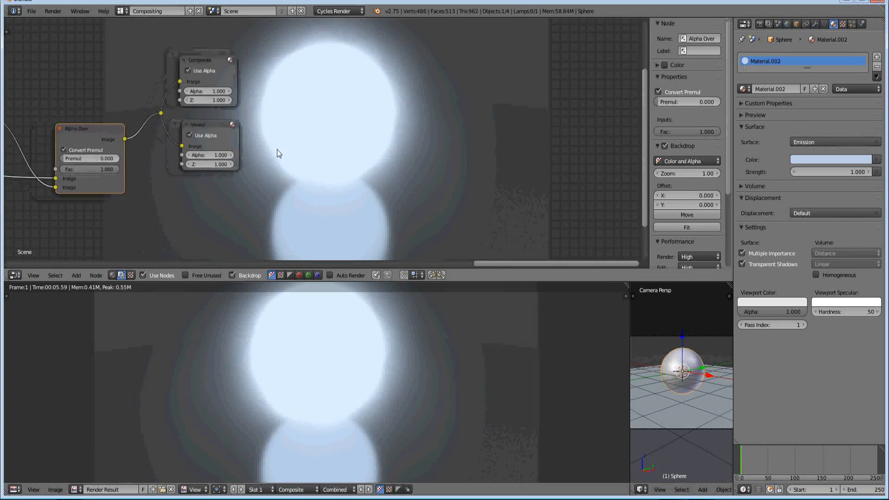
middle_drag(187, 161, 360, 179)
scroll(360, 179, up, 2)
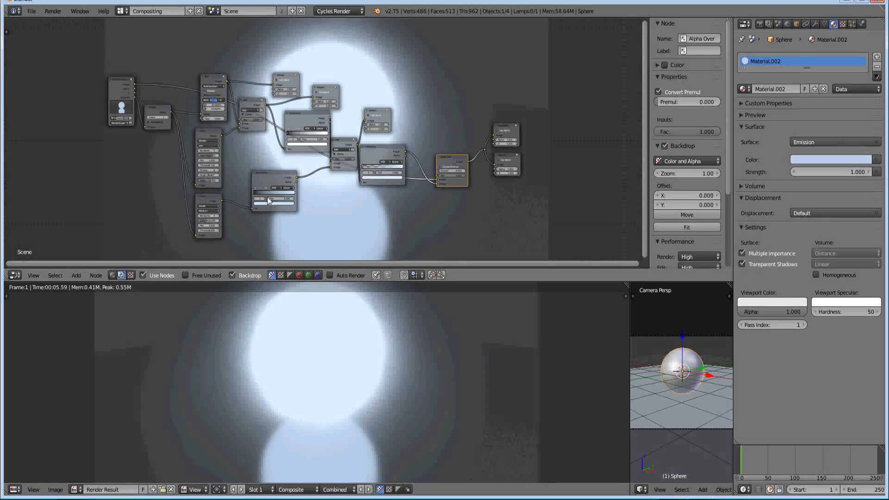
drag(333, 282, 335, 213)
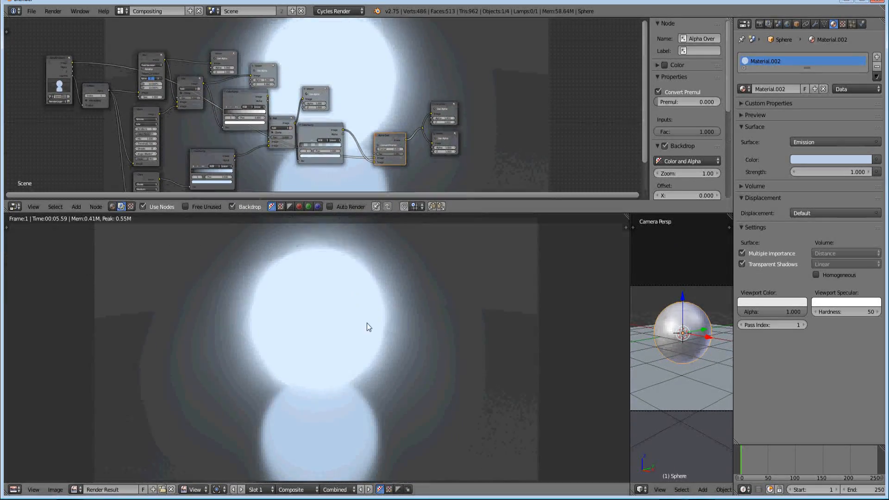
key(F12)
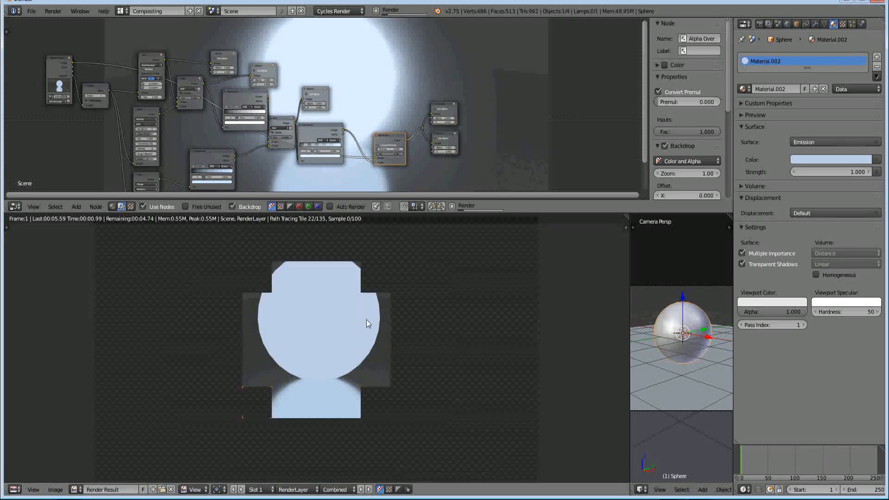